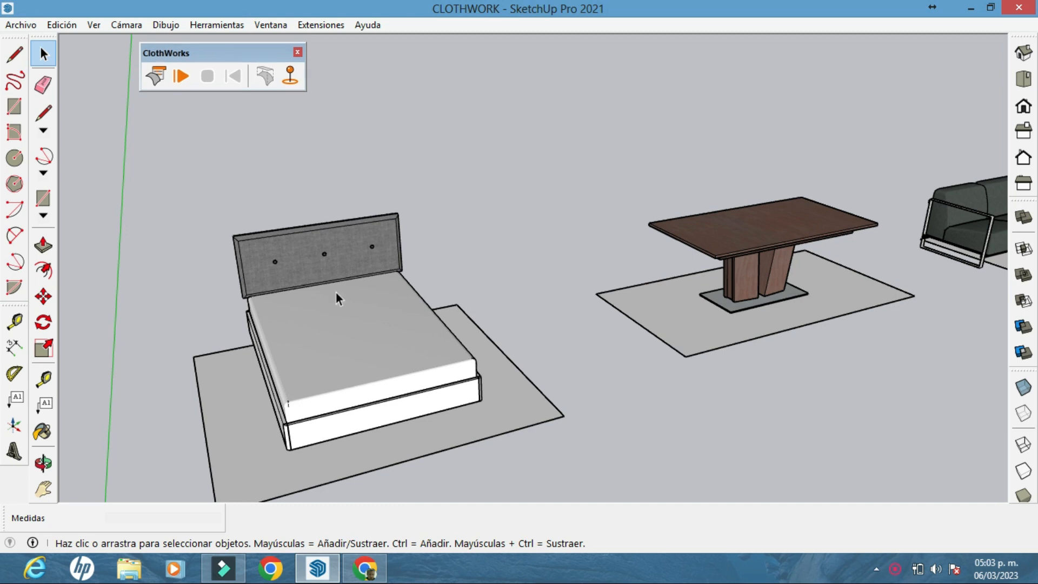
Examine the bed model and the flat rectangle lying beneath it
middle_drag(406, 293, 688, 282)
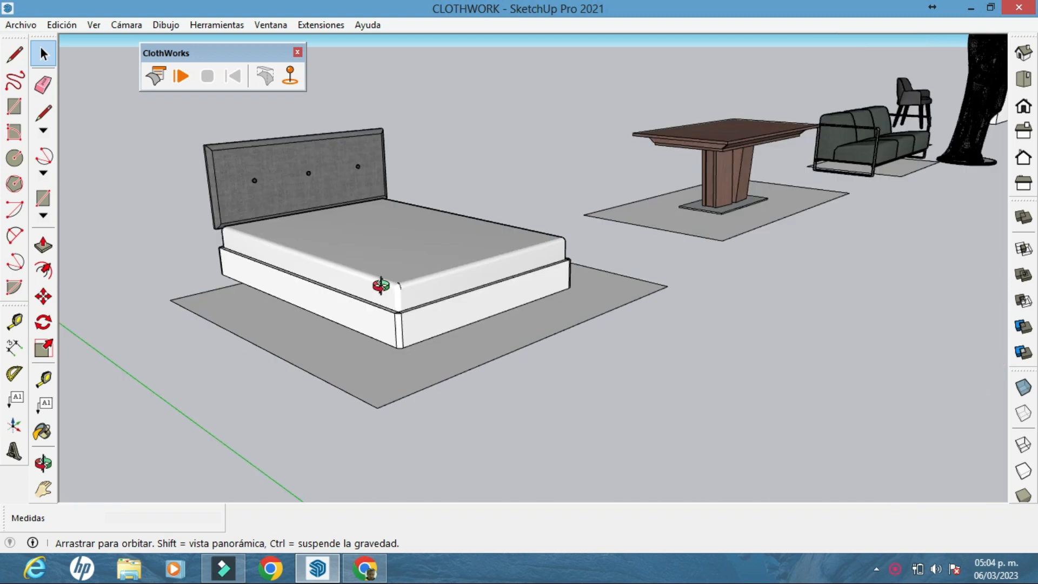
middle_drag(381, 286, 330, 349)
scroll(476, 327, up, 2)
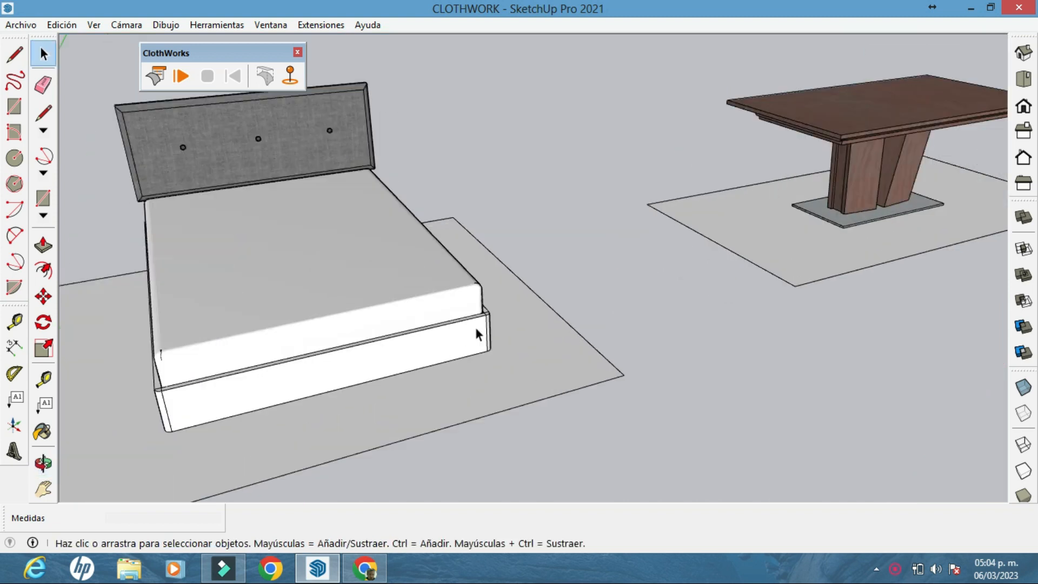
middle_drag(475, 326, 611, 337)
click(611, 338)
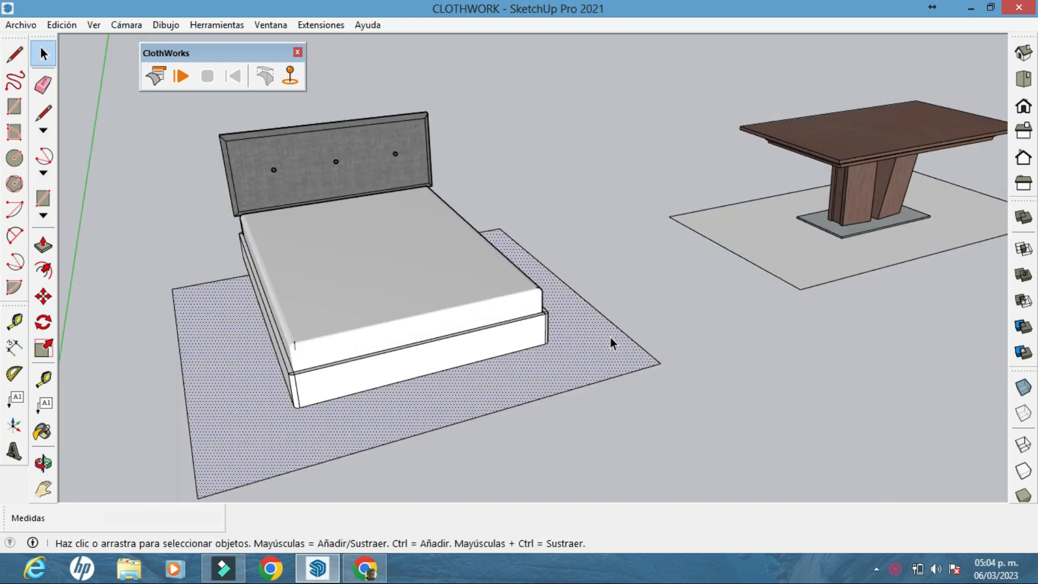
click(619, 223)
middle_drag(541, 238, 526, 210)
scroll(530, 199, down, 1)
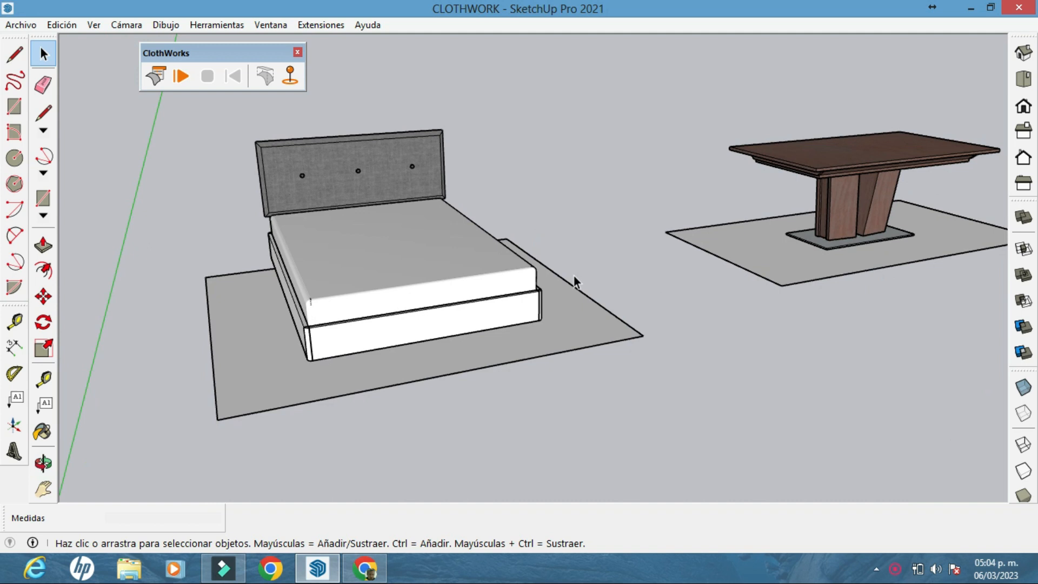
middle_drag(577, 294, 562, 256)
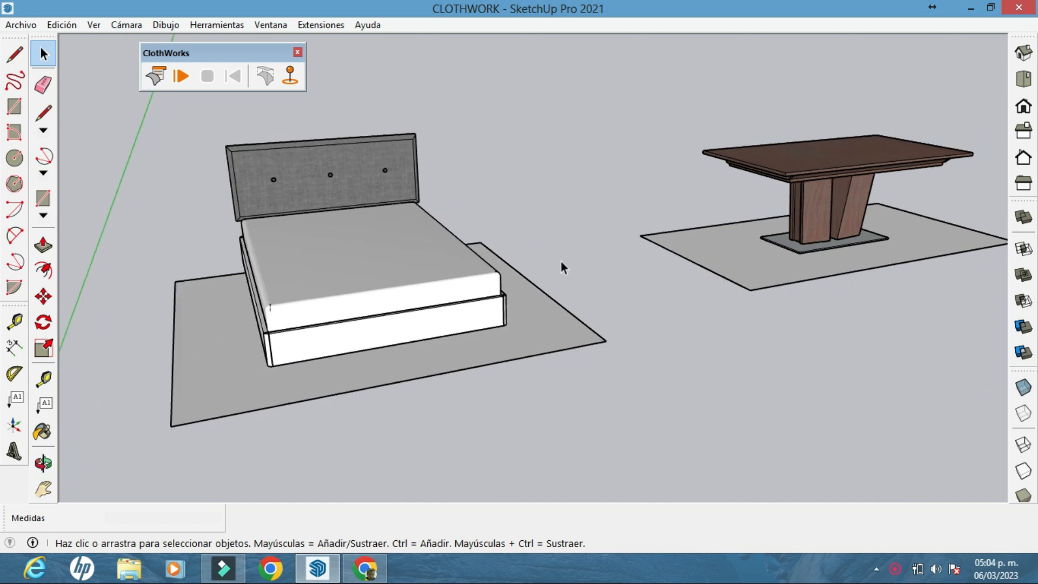
Select the rectangle under the bed with its edges and make it a group
click(549, 312)
mouse_move(560, 307)
middle_down()
mouse_move(560, 353)
mouse_move(569, 305)
middle_up()
scroll(681, 235, down, 1)
middle_drag(614, 247, 359, 255)
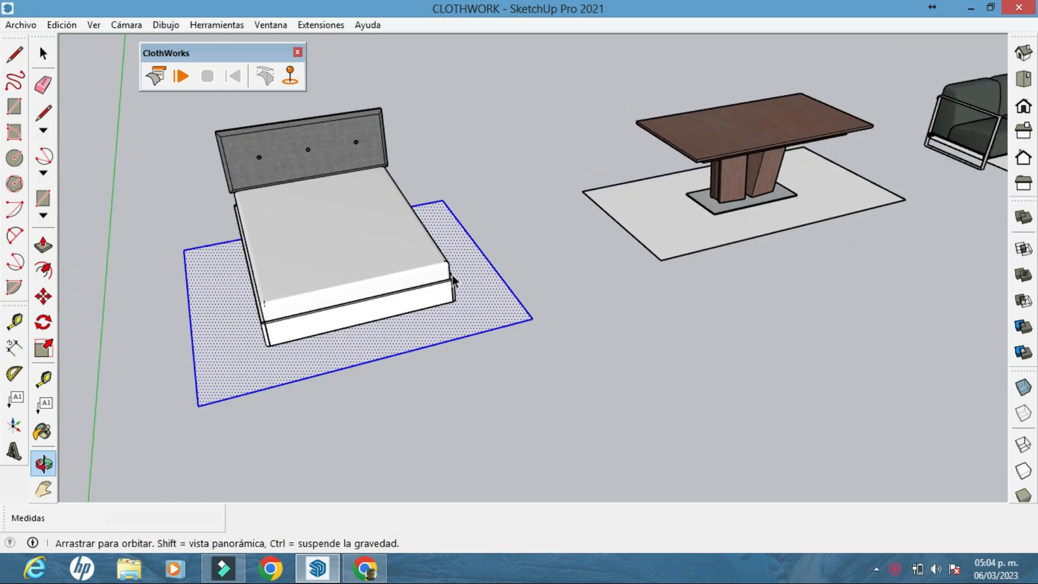
scroll(466, 275, up, 3)
shift+middle_drag(518, 280, 545, 263)
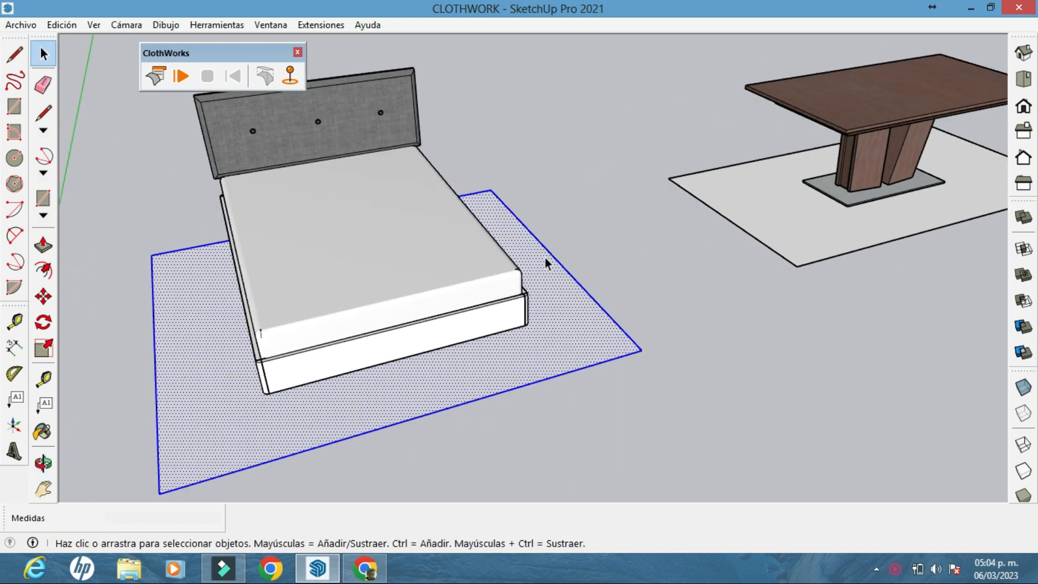
scroll(562, 284, down, 2)
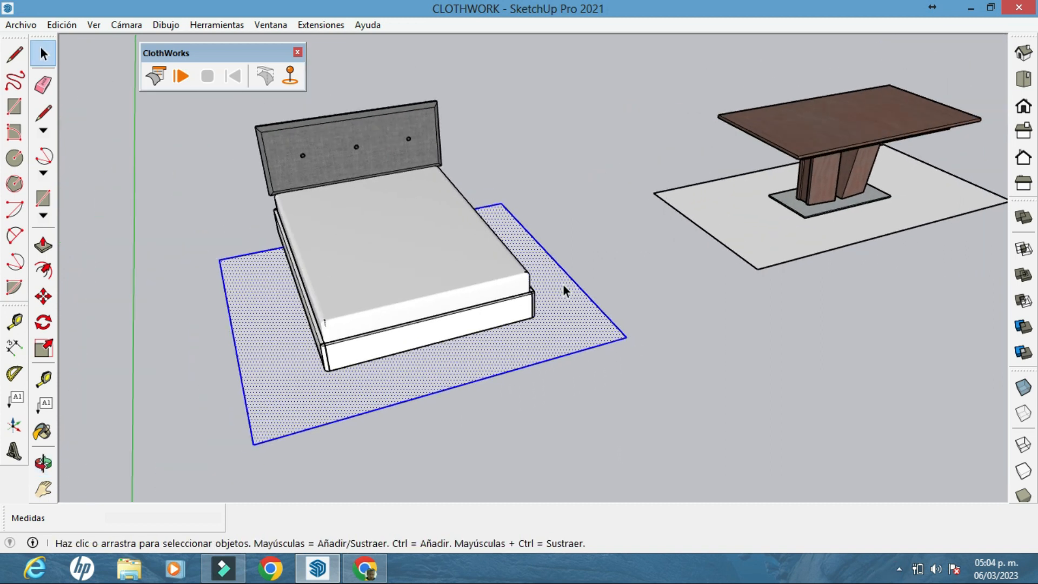
scroll(565, 280, up, 2)
right_click(557, 299)
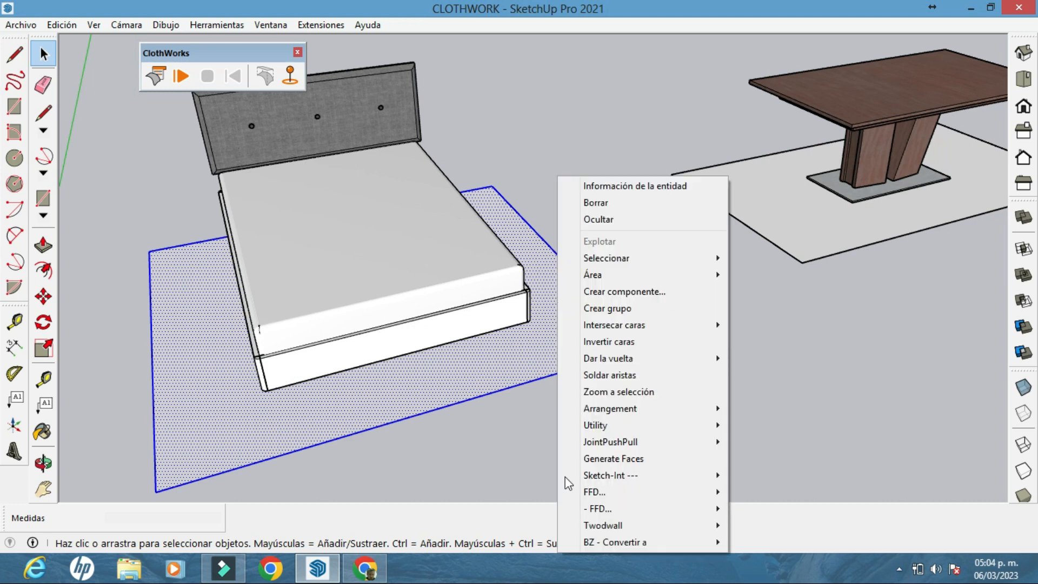
key(g)
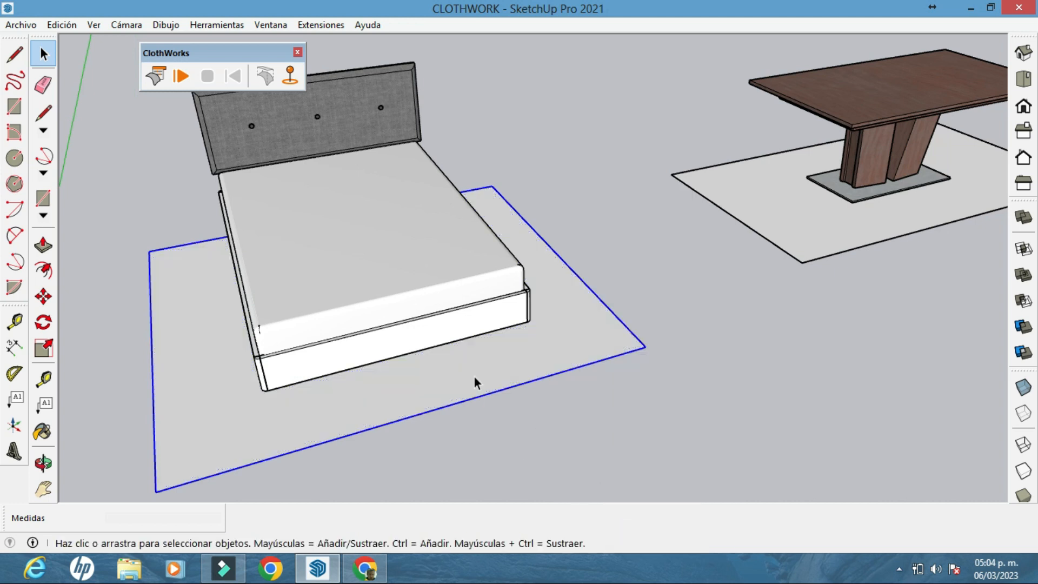
Move the grouped rectangle about 0.45 m straight up so it floats just above the mattress
shift+middle_drag(514, 346, 566, 318)
scroll(566, 318, down, 1)
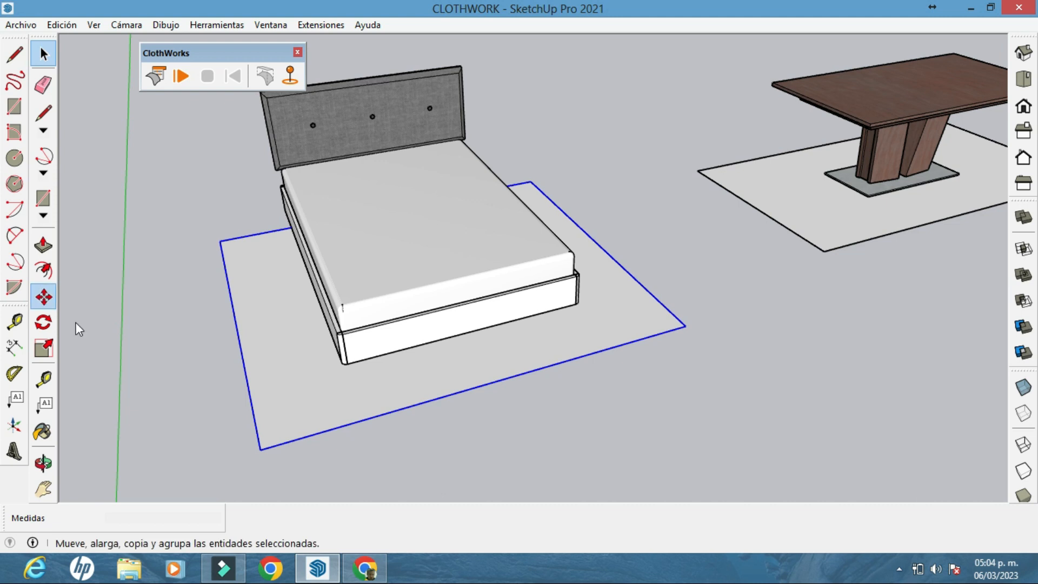
key(m)
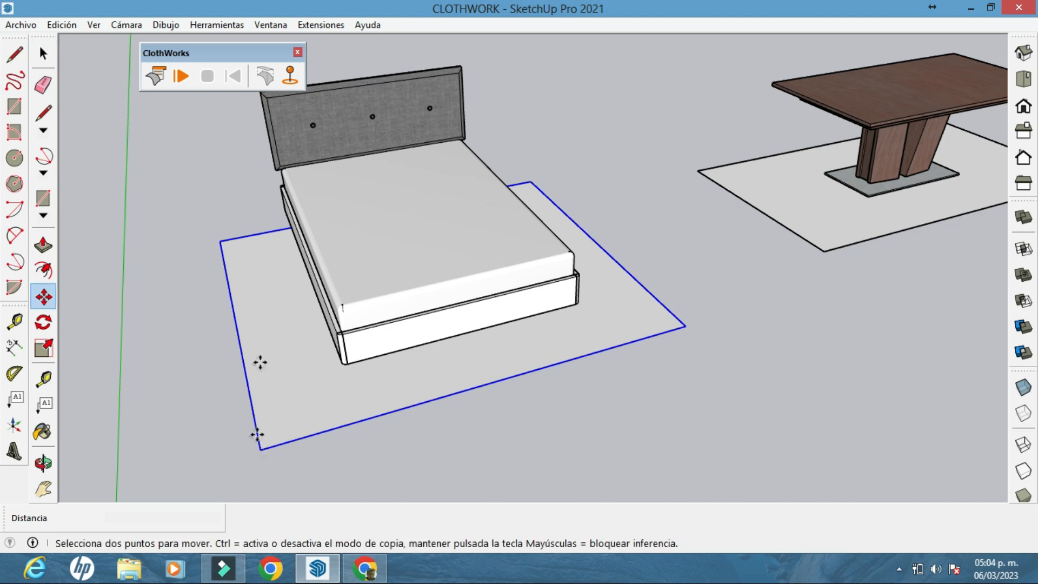
click(260, 447)
middle_drag(255, 349, 251, 223)
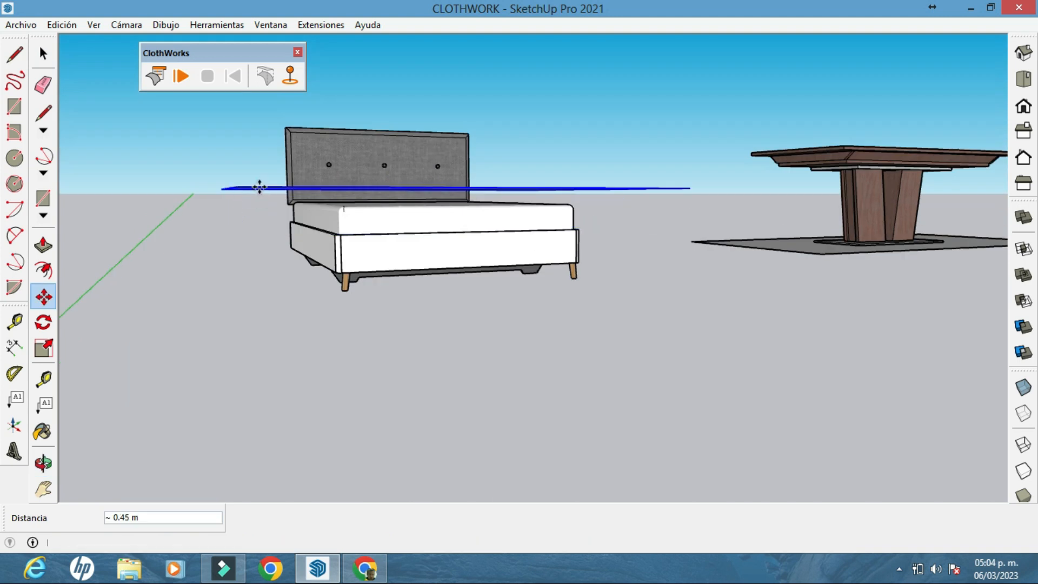
middle_drag(359, 290, 357, 209)
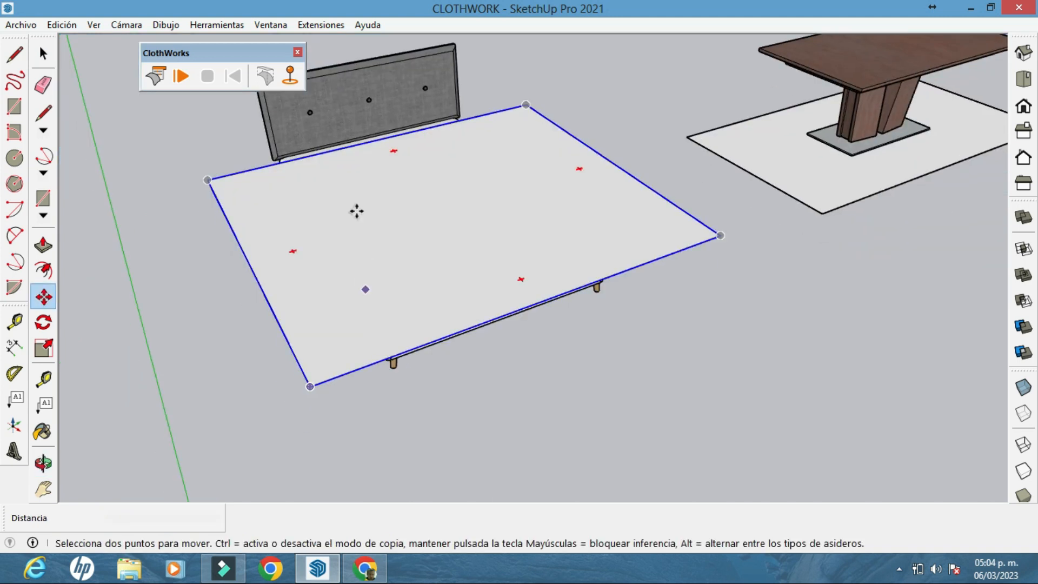
middle_drag(489, 246, 413, 246)
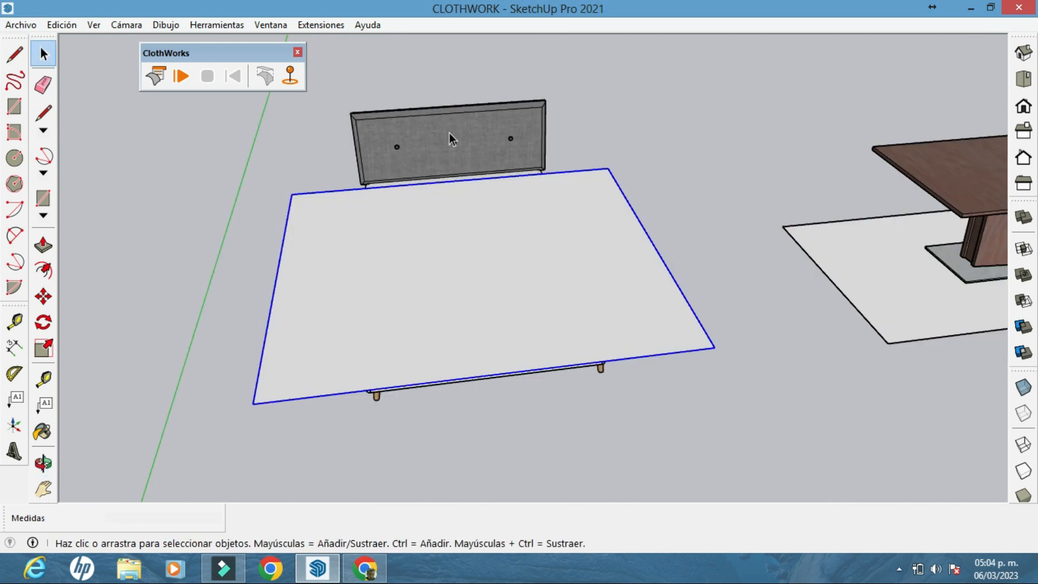
Select the bed group and check its ClothWorks collider (Colisionador) options
click(449, 133)
mouse_move(487, 254)
middle_down()
mouse_move(383, 275)
mouse_move(485, 238)
middle_up()
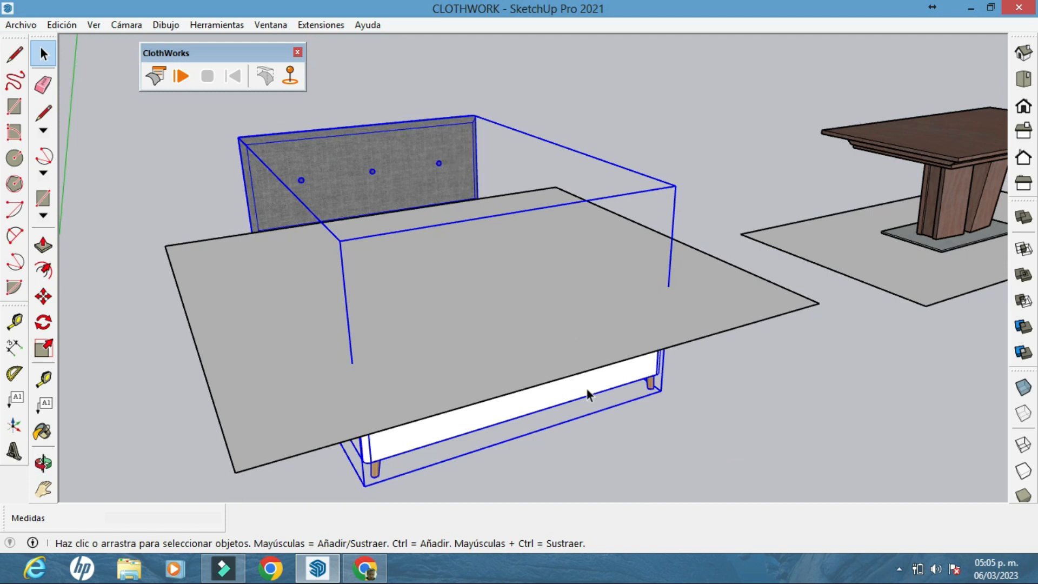
middle_drag(498, 223, 556, 363)
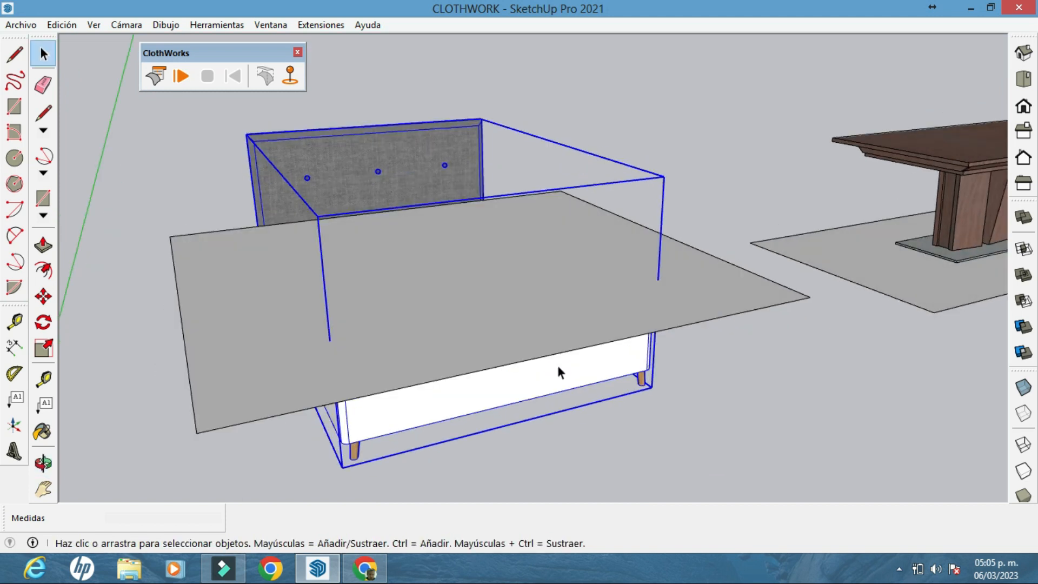
right_click(558, 365)
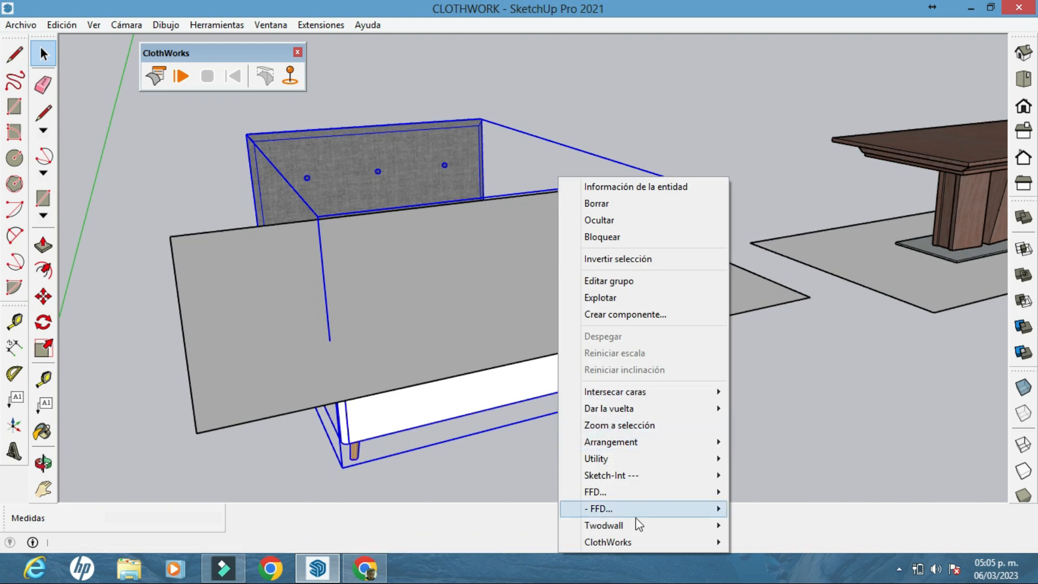
mouse_move(639, 543)
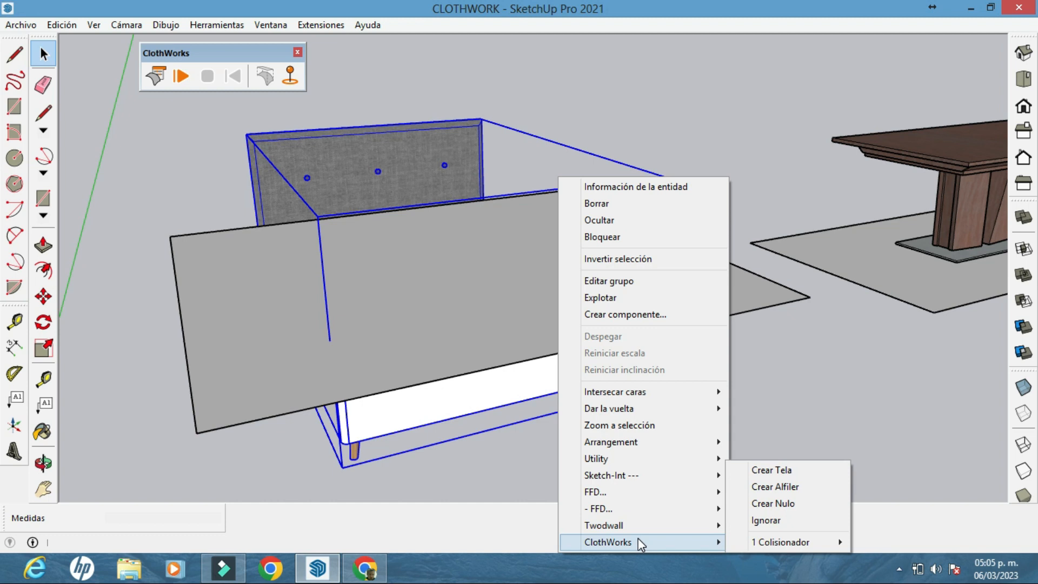
mouse_move(753, 543)
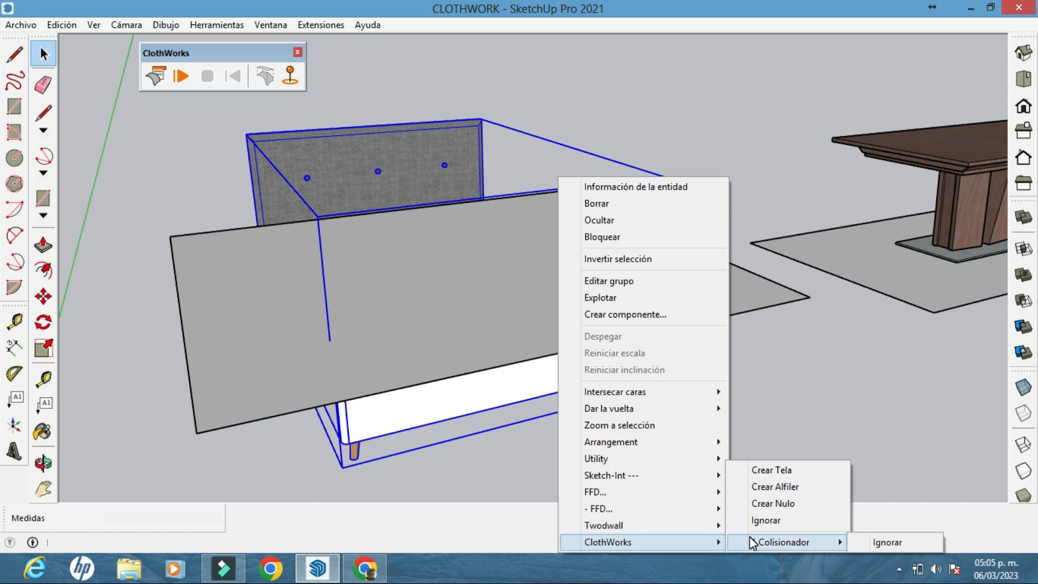
click(741, 120)
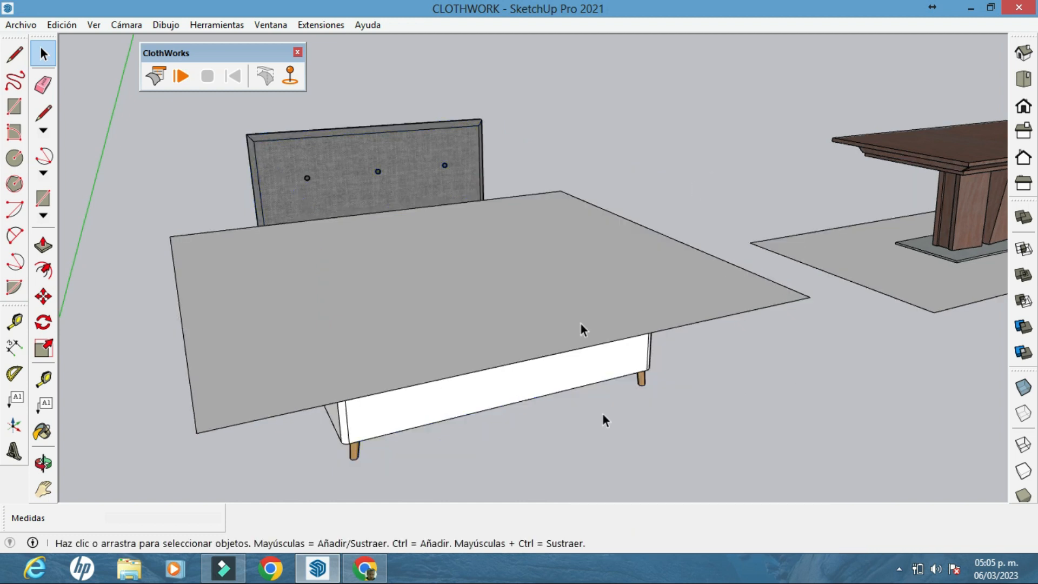
click(558, 364)
right_click(558, 365)
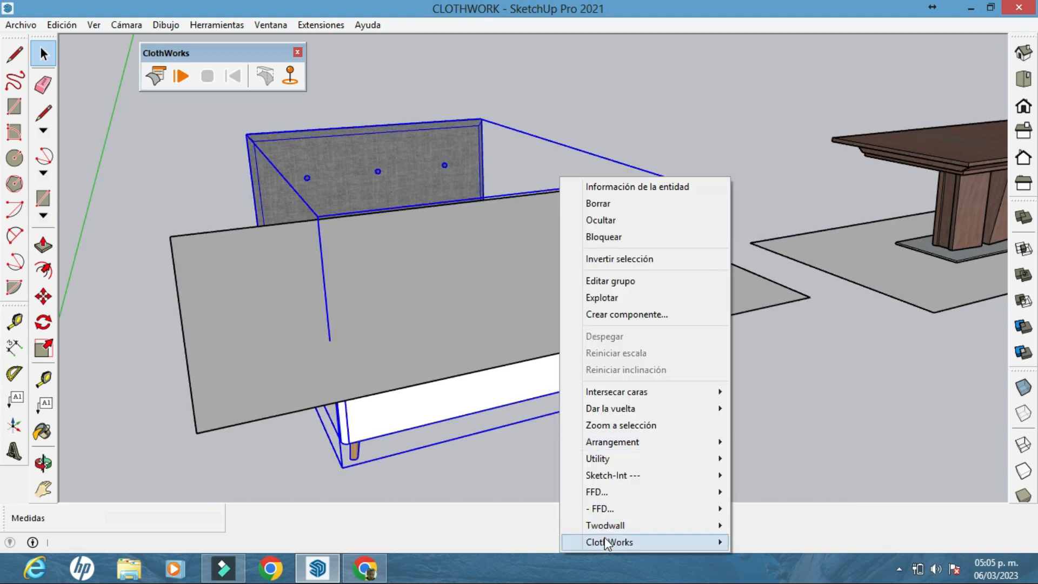
mouse_move(606, 542)
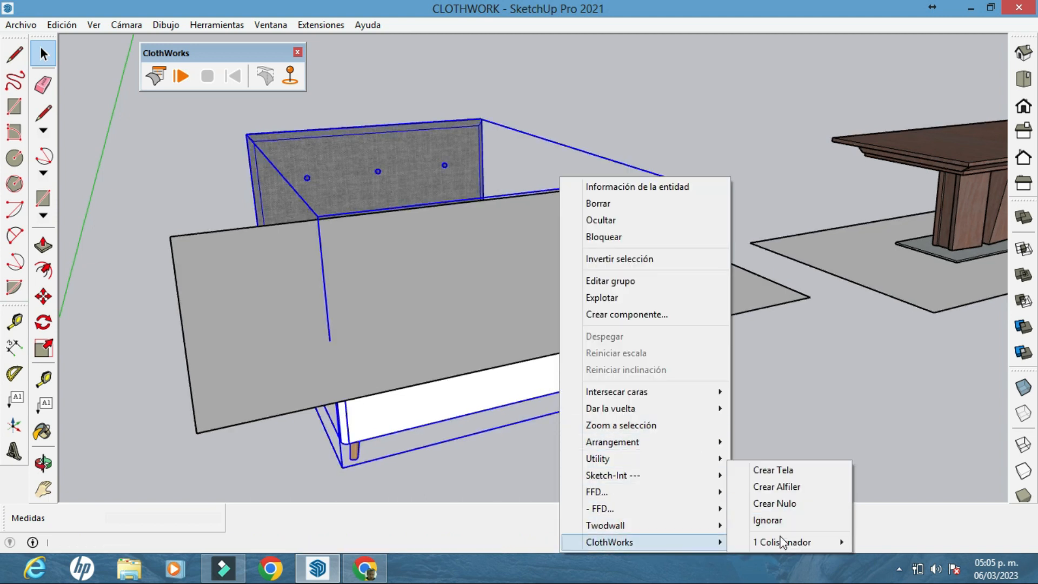
mouse_move(782, 543)
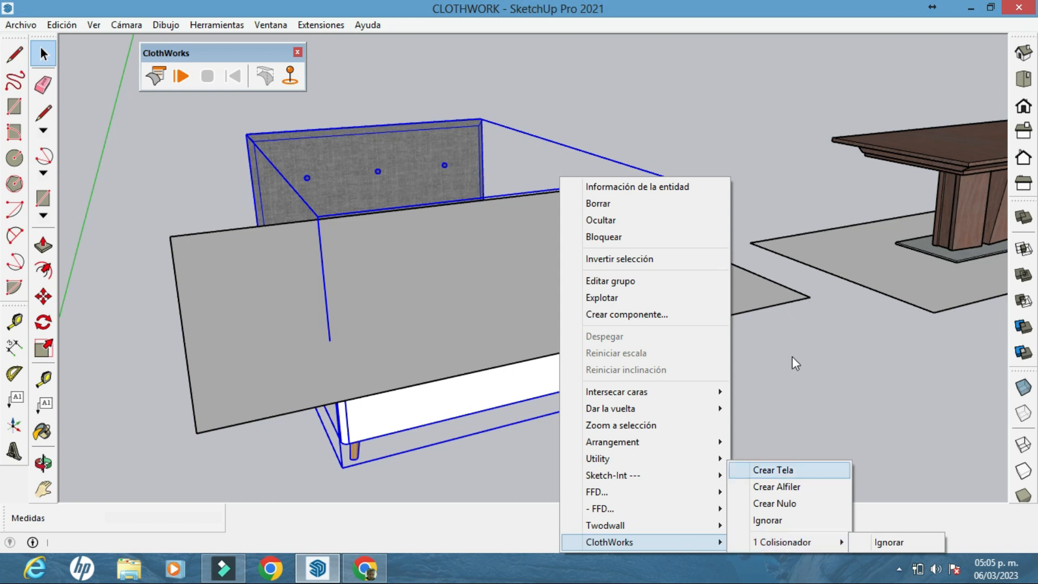
click(774, 129)
Turn the rectangle group above the bed into a ClothWorks cloth (Tela)
middle_drag(556, 251, 656, 241)
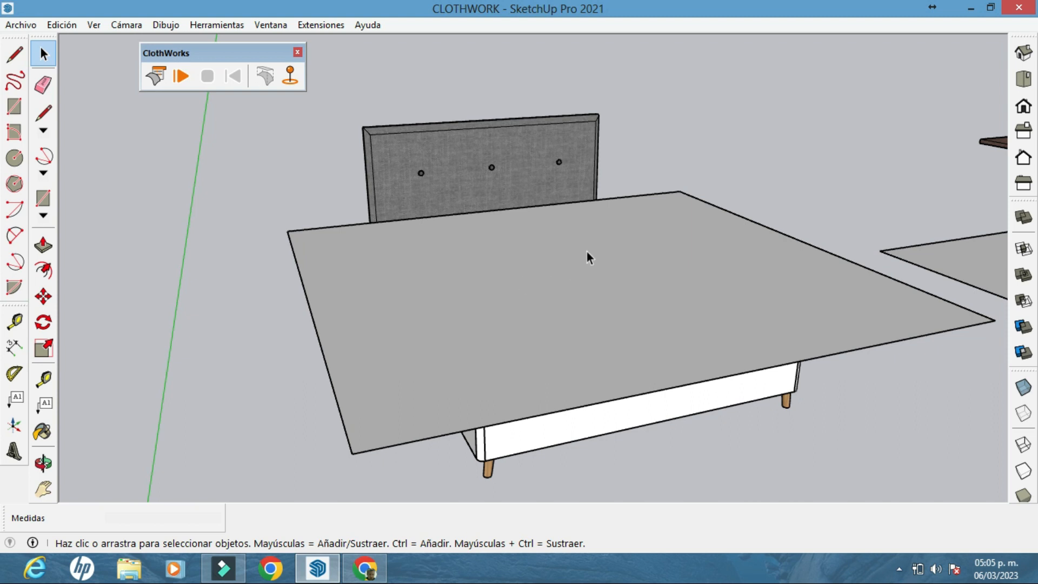
middle_drag(571, 252, 482, 285)
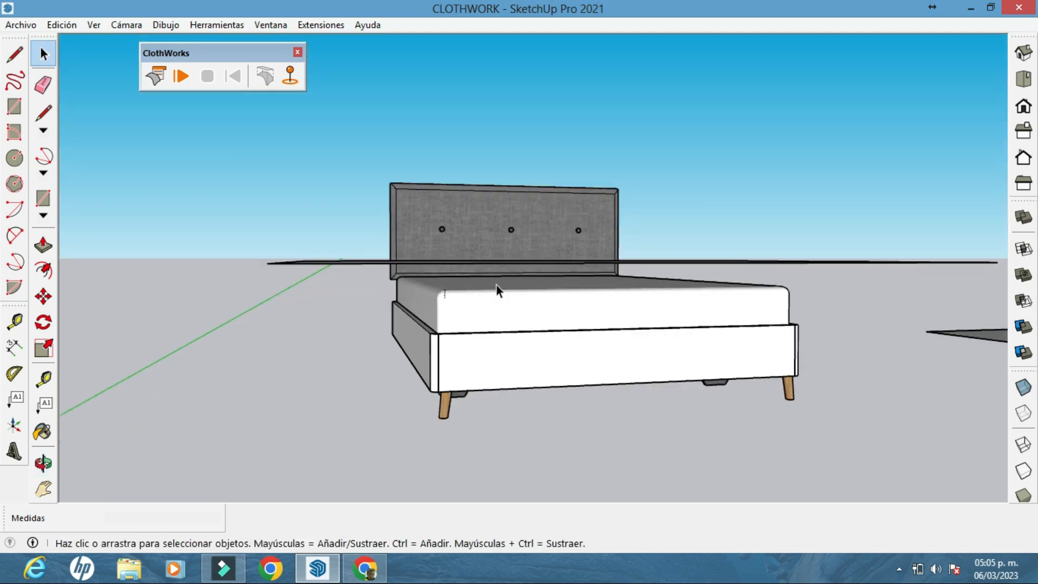
middle_drag(550, 308, 480, 375)
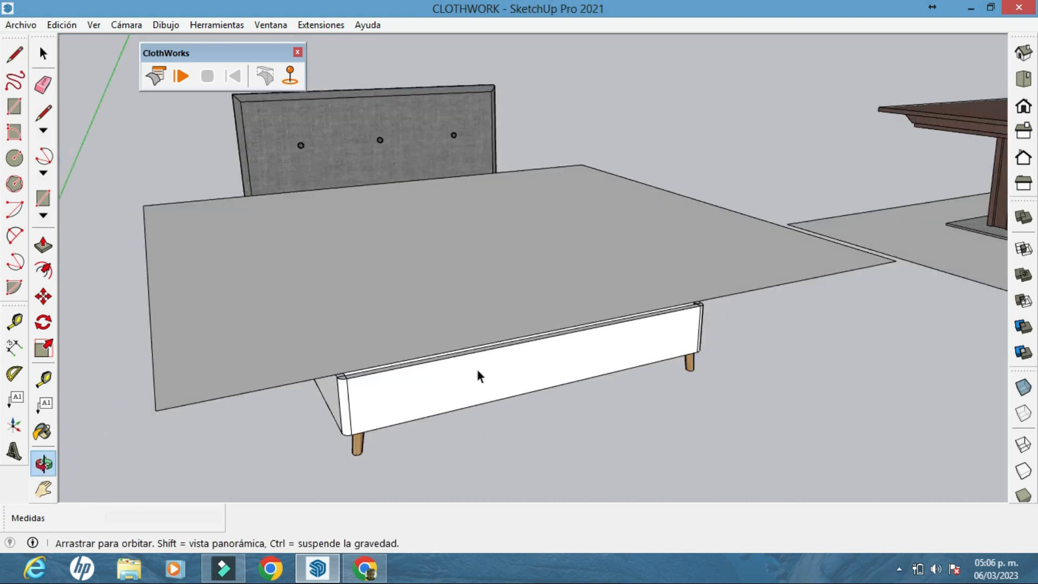
click(628, 303)
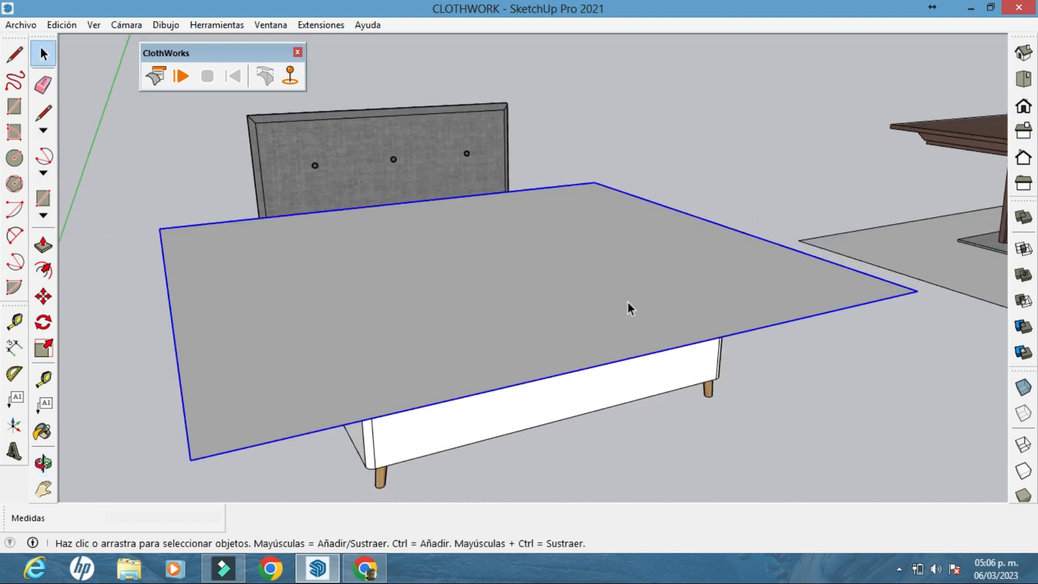
right_click(624, 262)
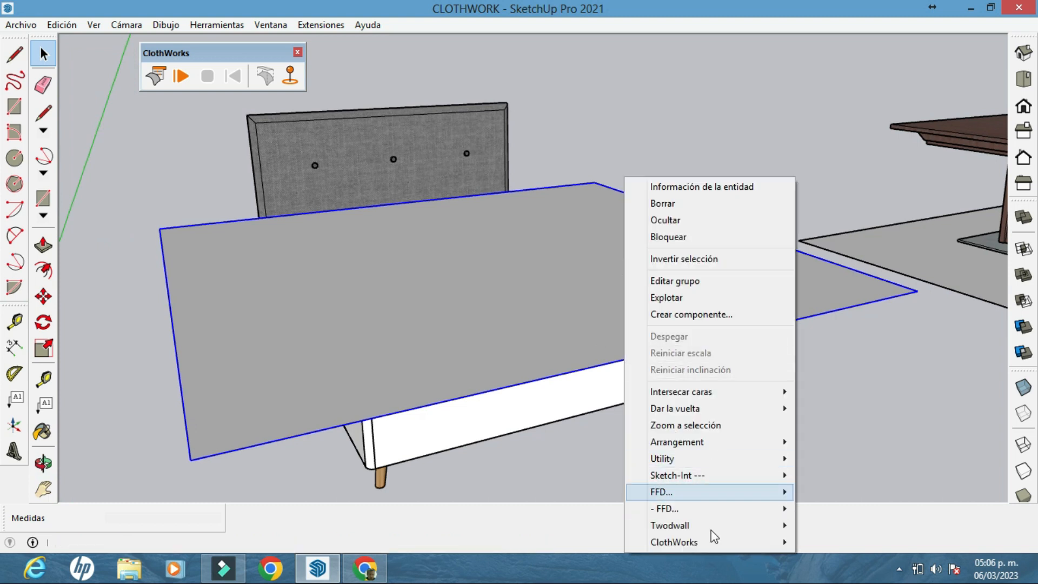
mouse_move(706, 540)
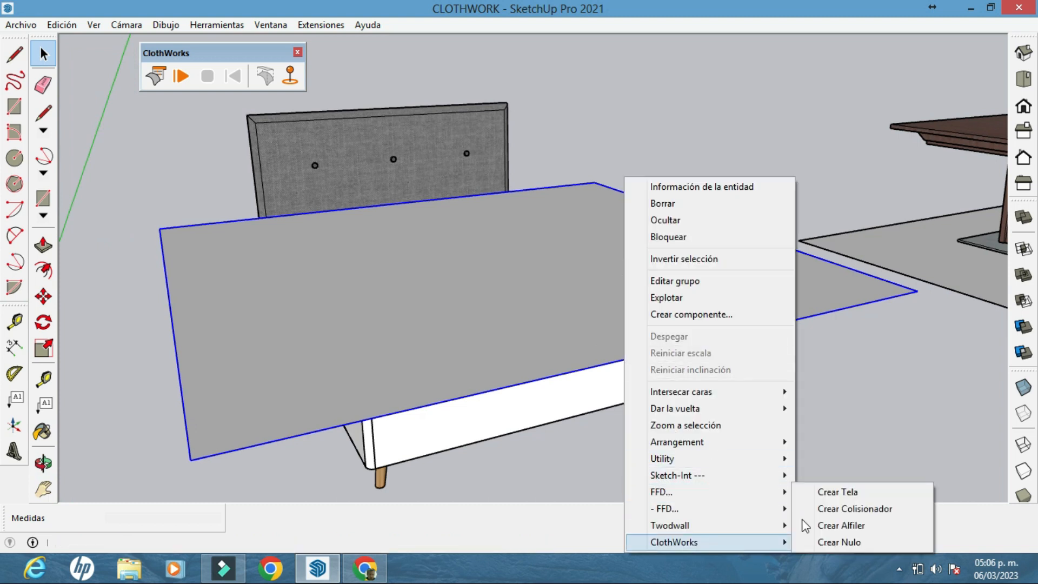
click(841, 490)
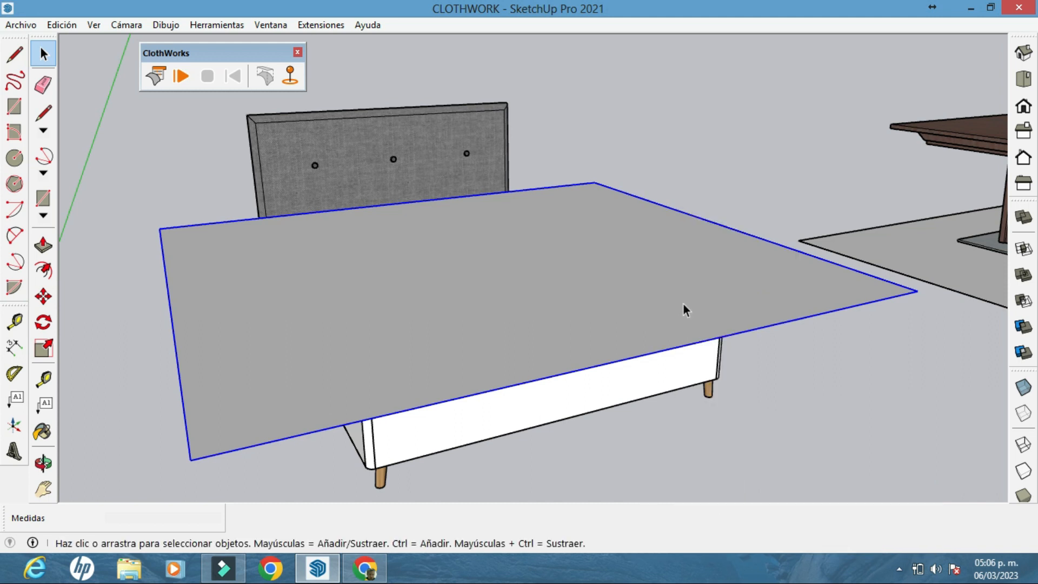
Apply a ClothWorks quadrilateral grid (Cuadrícula Cuadrilátera) with resolution 8000 to the cloth above the bed
right_click(656, 273)
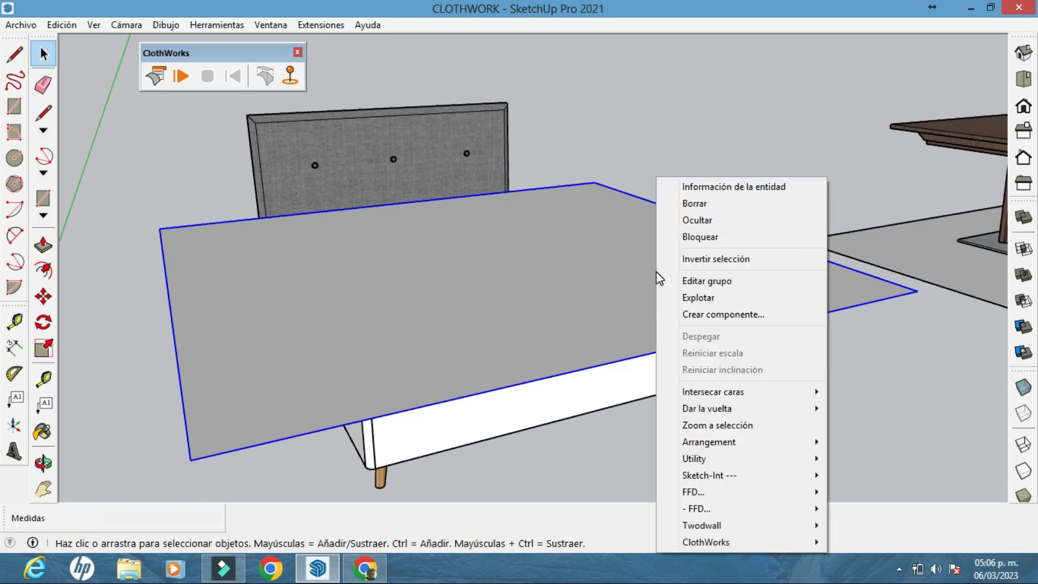
mouse_move(745, 538)
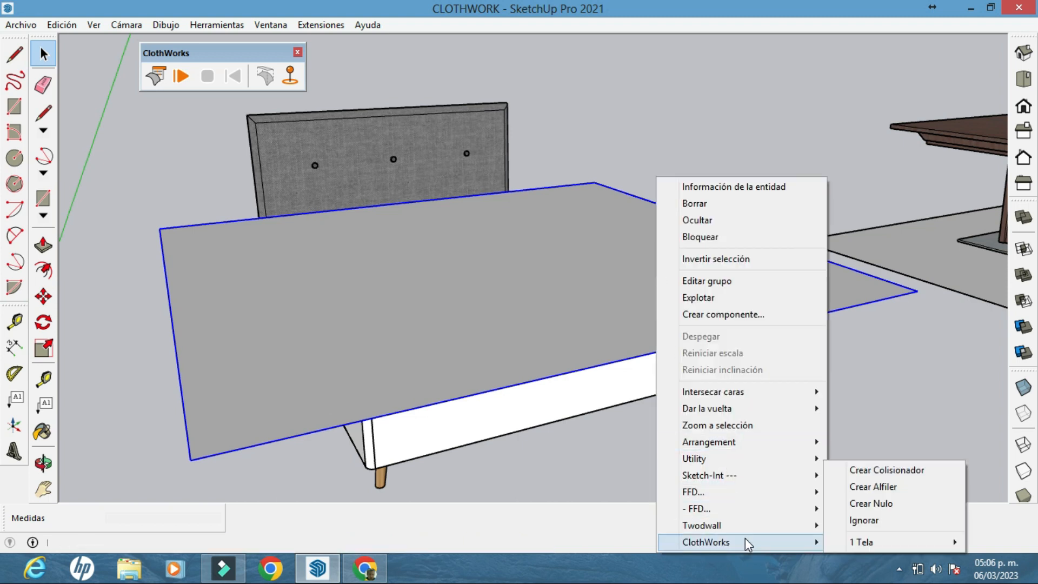
mouse_move(865, 542)
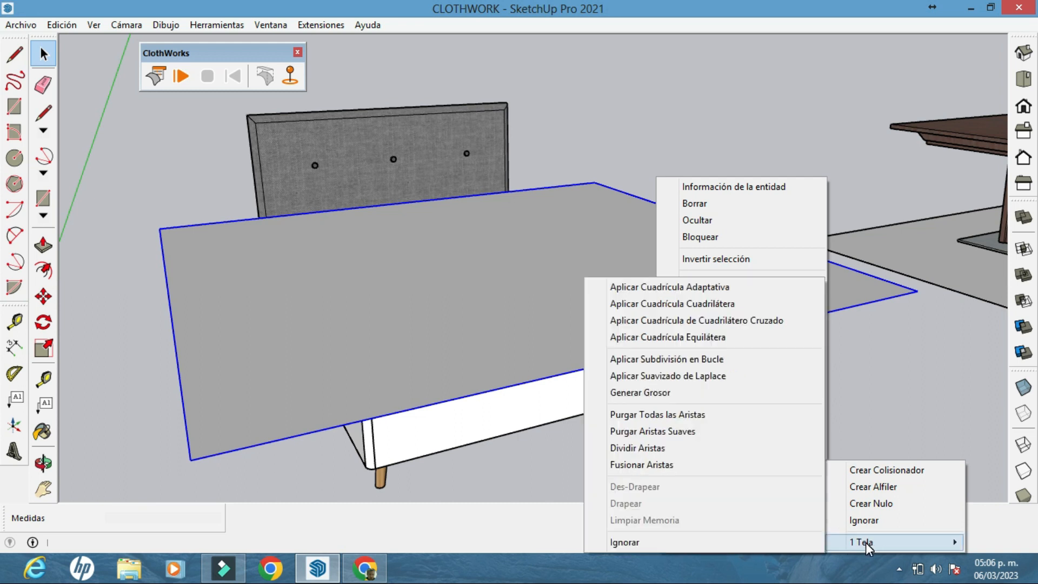
click(661, 303)
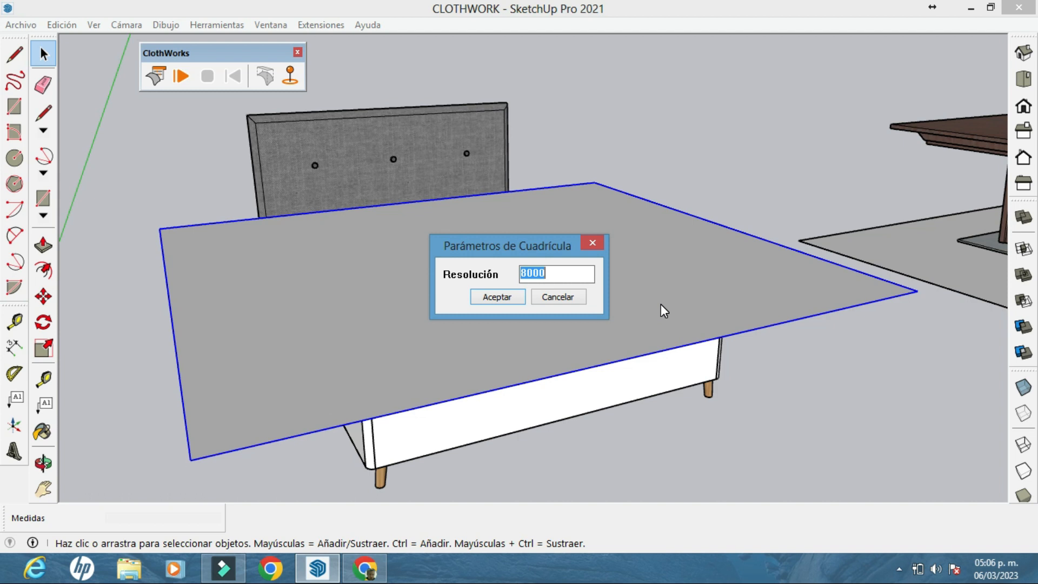
drag(506, 248, 592, 203)
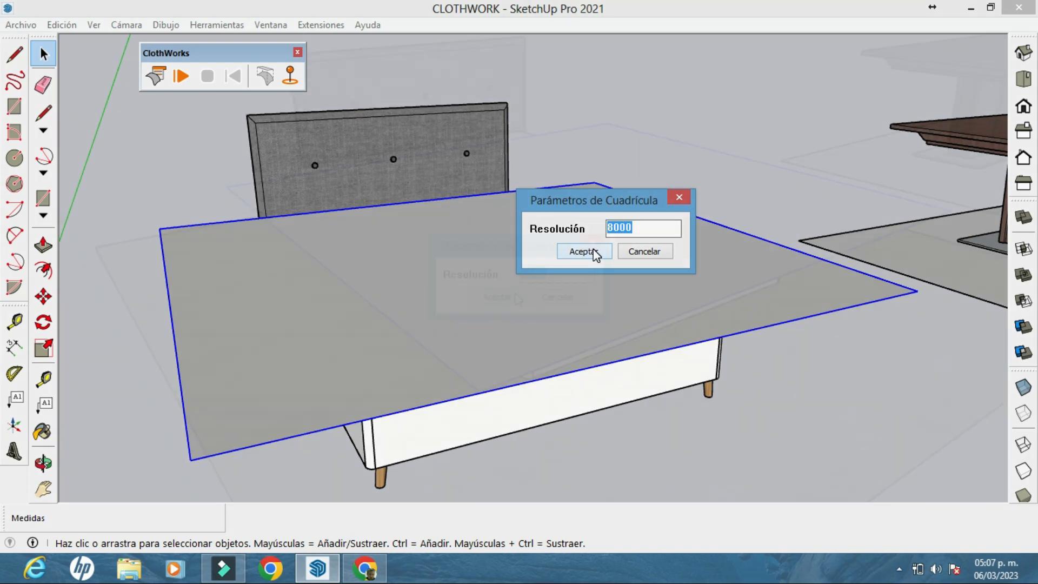
Show the hidden geometry to examine the cloth's grid up close, and hide it again
middle_drag(574, 303, 526, 319)
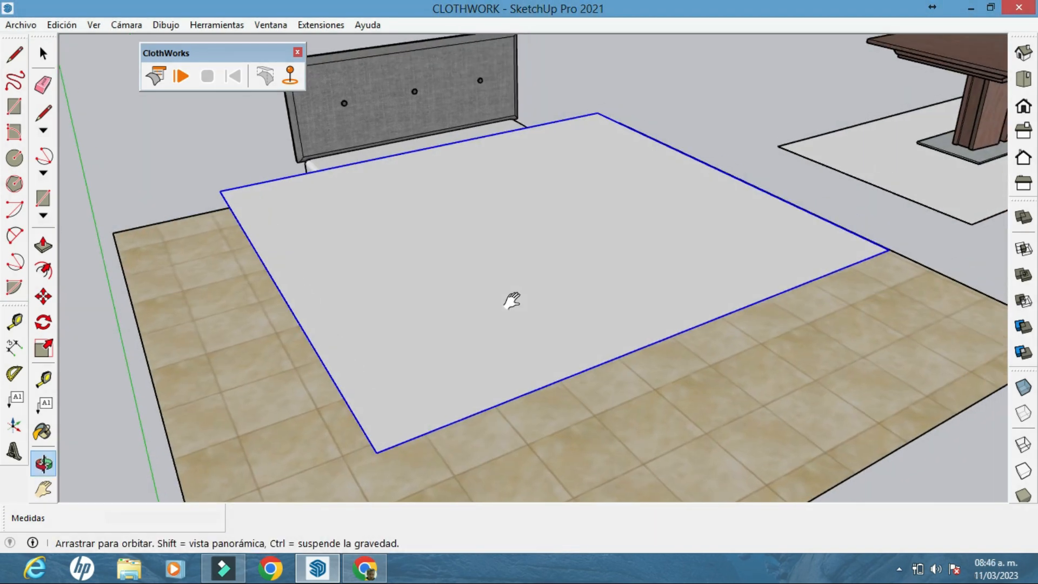
click(94, 26)
click(117, 81)
scroll(531, 352, up, 3)
scroll(531, 357, up, 5)
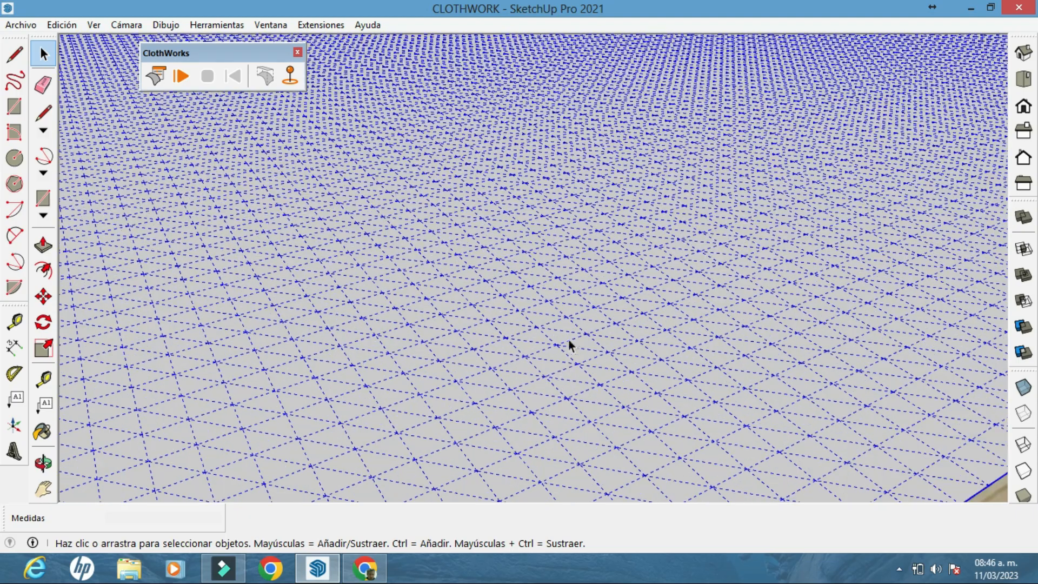
scroll(567, 284, down, 8)
click(94, 26)
click(117, 81)
middle_drag(513, 269, 470, 283)
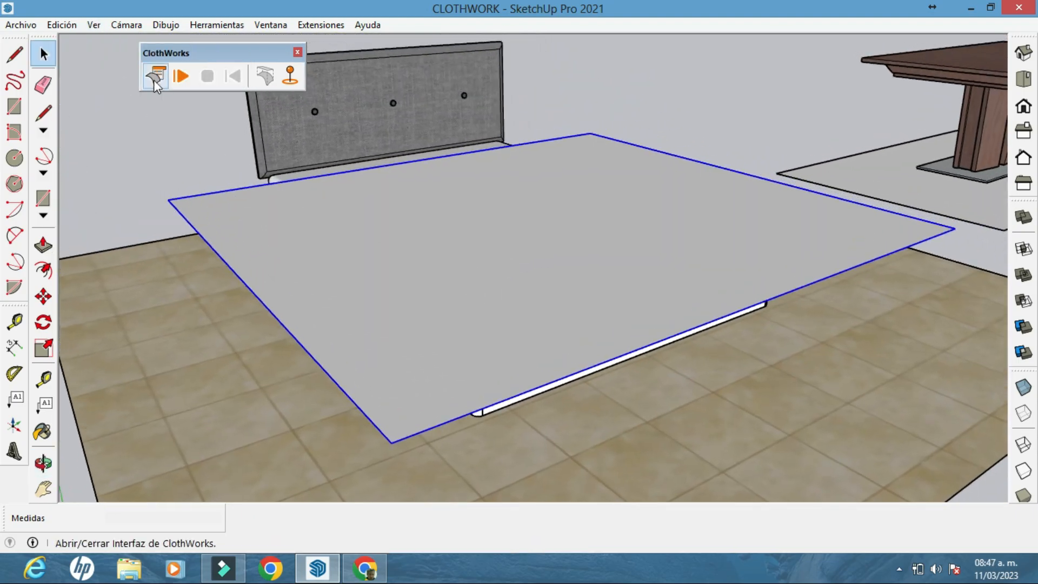
Run the cloth simulation so the sheet falls over the bed, and pull its side and foot edges to arrange the drape
scroll(219, 132, up, 1)
click(181, 76)
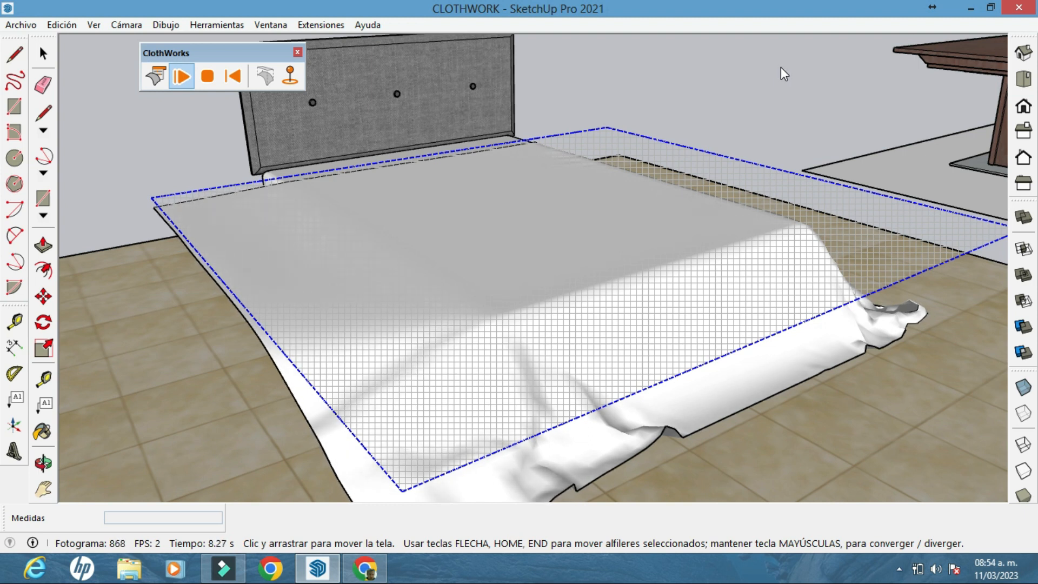
mouse_move(239, 216)
mouse_down()
mouse_move(233, 281)
mouse_move(231, 269)
mouse_move(299, 355)
mouse_move(416, 451)
mouse_move(293, 306)
mouse_up()
drag(795, 367, 767, 313)
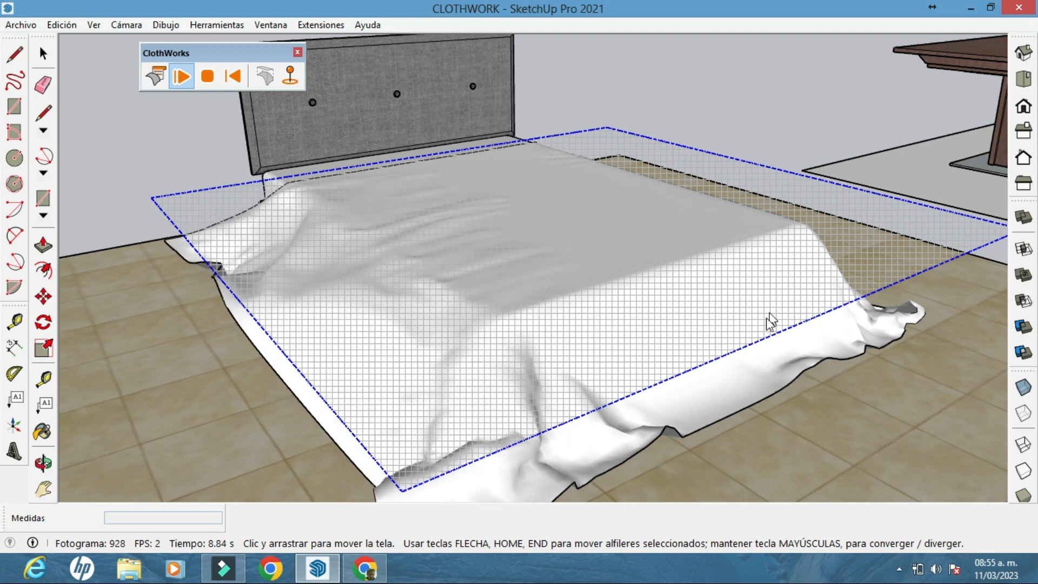
Set the simulation's Viento Y to -2 in the ClothWorks settings and minimize them
click(156, 76)
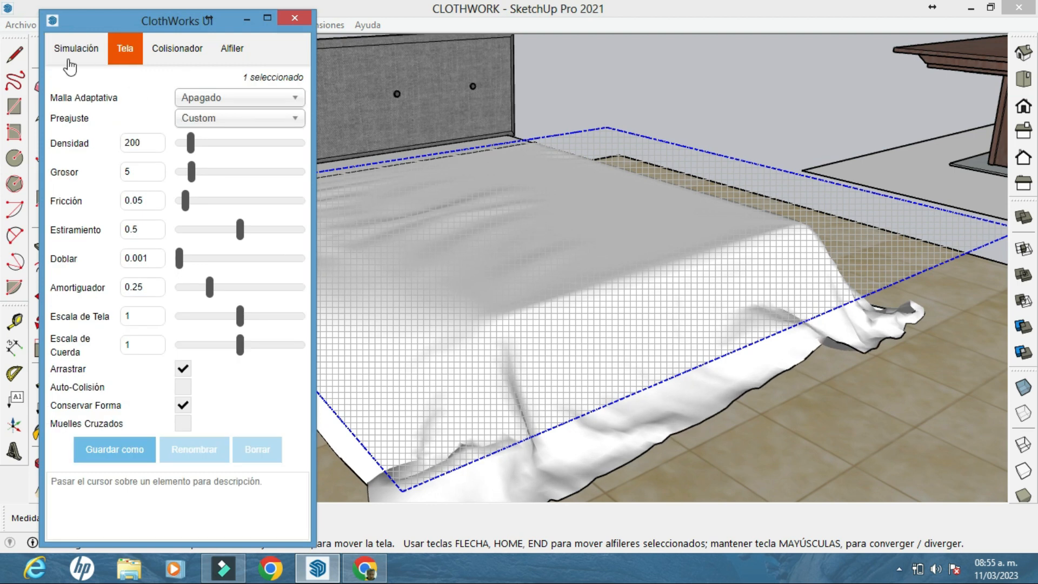
click(70, 63)
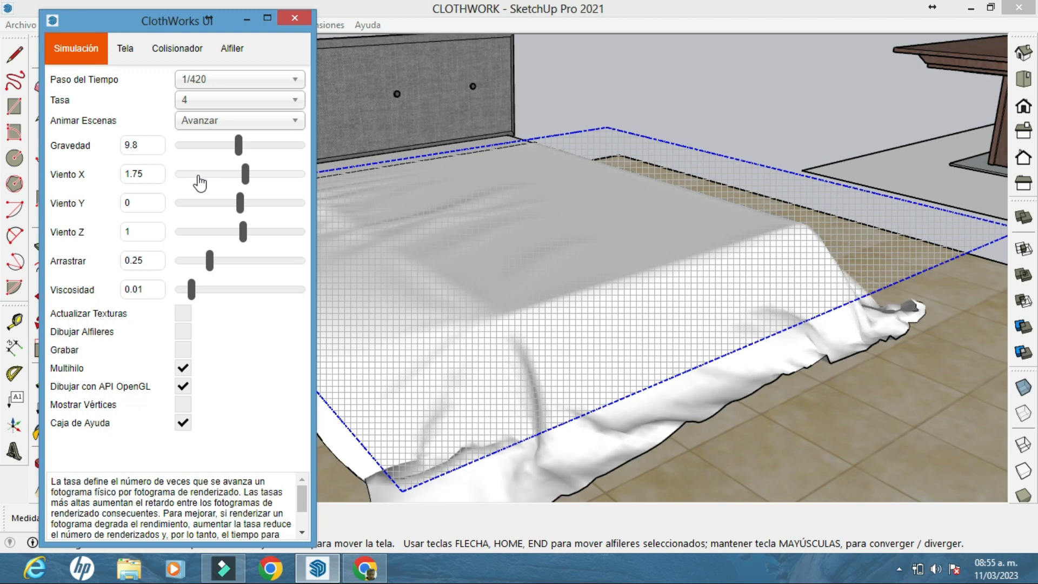
drag(240, 203, 233, 205)
drag(221, 29, 140, 22)
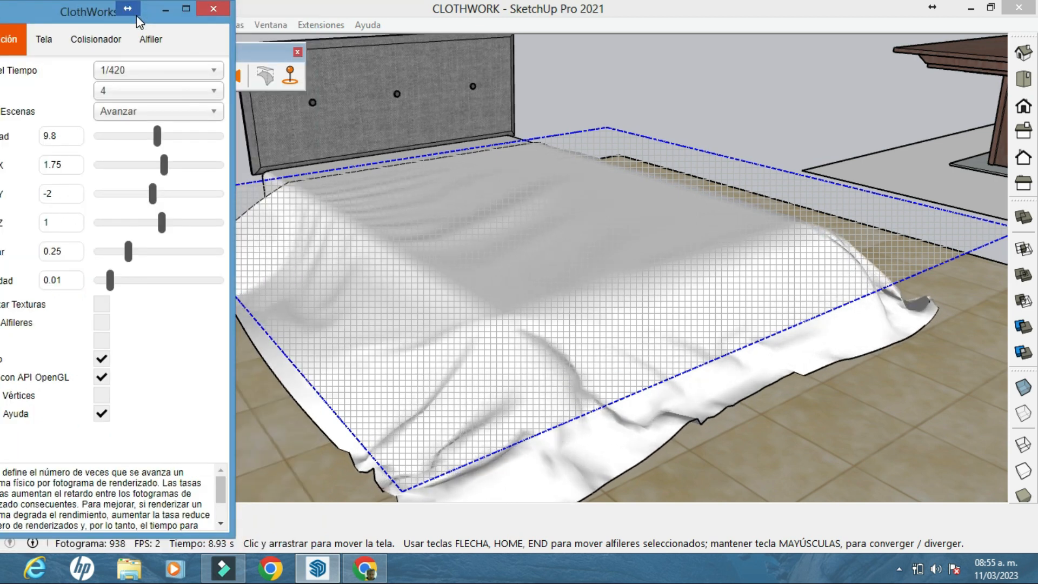
click(166, 10)
Paint the draped cloth group with the Alfombra de felpa gris oscuro material from the carpets and fabrics collection
key(b)
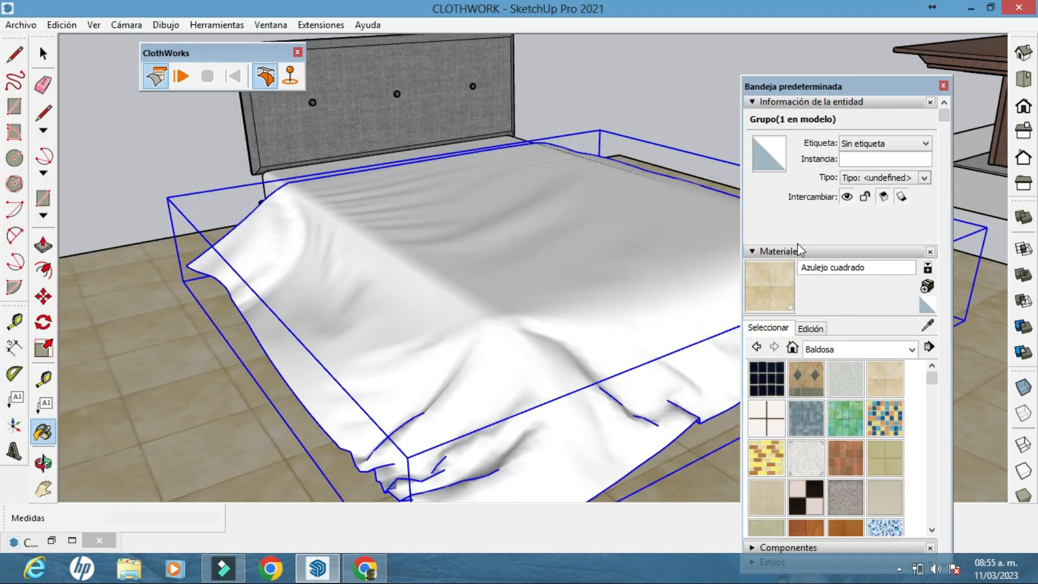
click(912, 349)
click(843, 363)
click(885, 378)
click(656, 273)
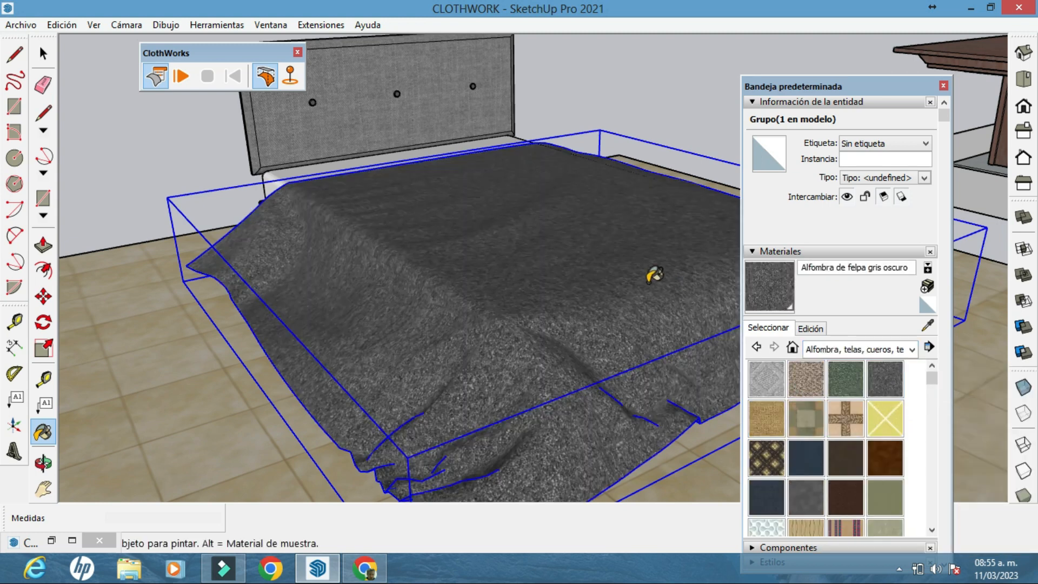
click(943, 85)
Simulate the draped bedspread further to settle its folds, checking it from the foot of the bed, and stop the simulation
middle_drag(765, 183, 465, 281)
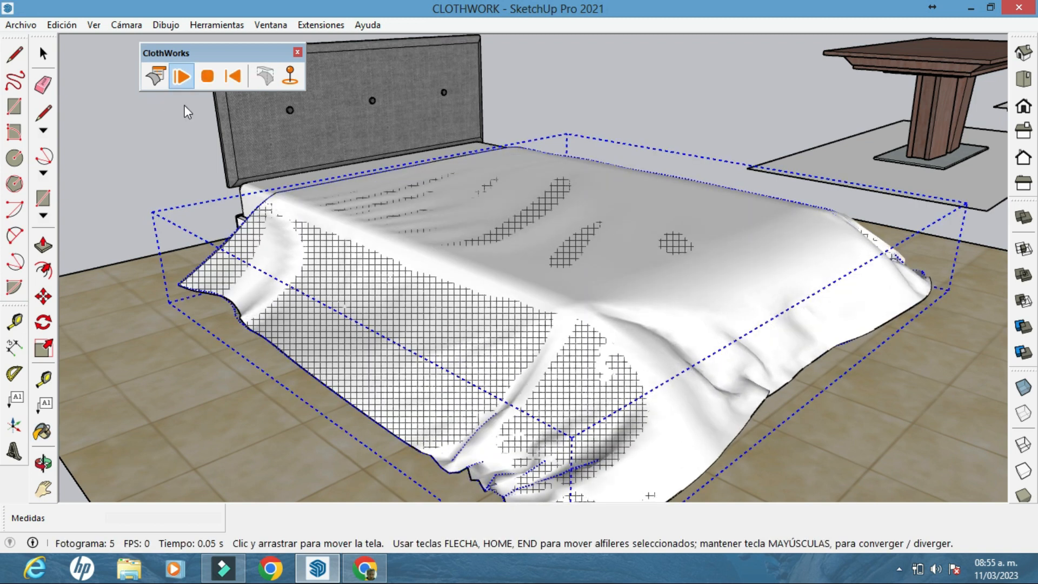
click(155, 79)
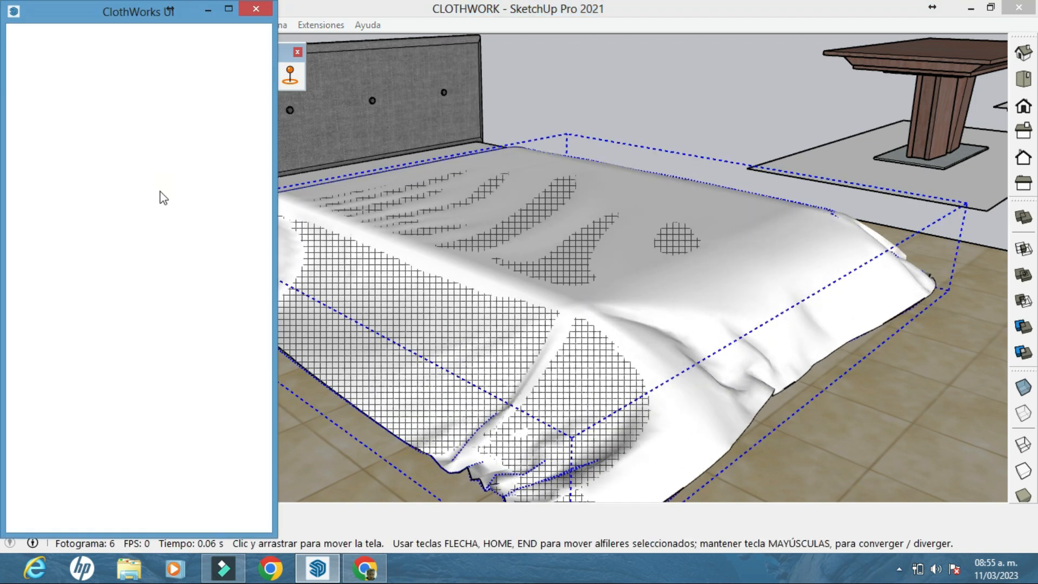
click(209, 11)
click(208, 78)
middle_drag(526, 216, 295, 166)
scroll(530, 225, up, 3)
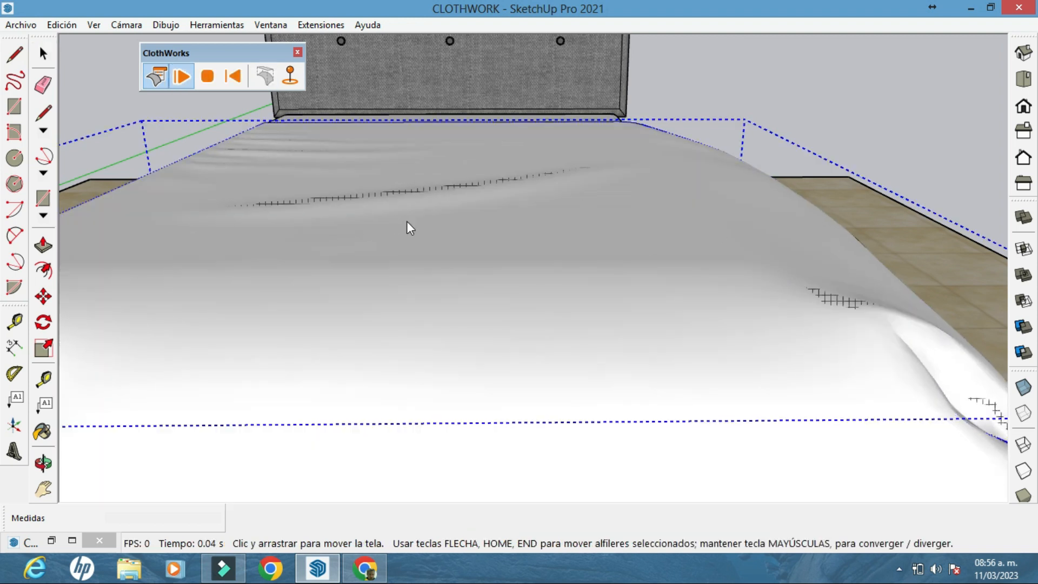
middle_drag(406, 221, 431, 238)
click(213, 79)
Move the rectangle under the dining table about 0.8 m straight up so it floats just above the tabletop
shift+middle_drag(706, 221, 584, 244)
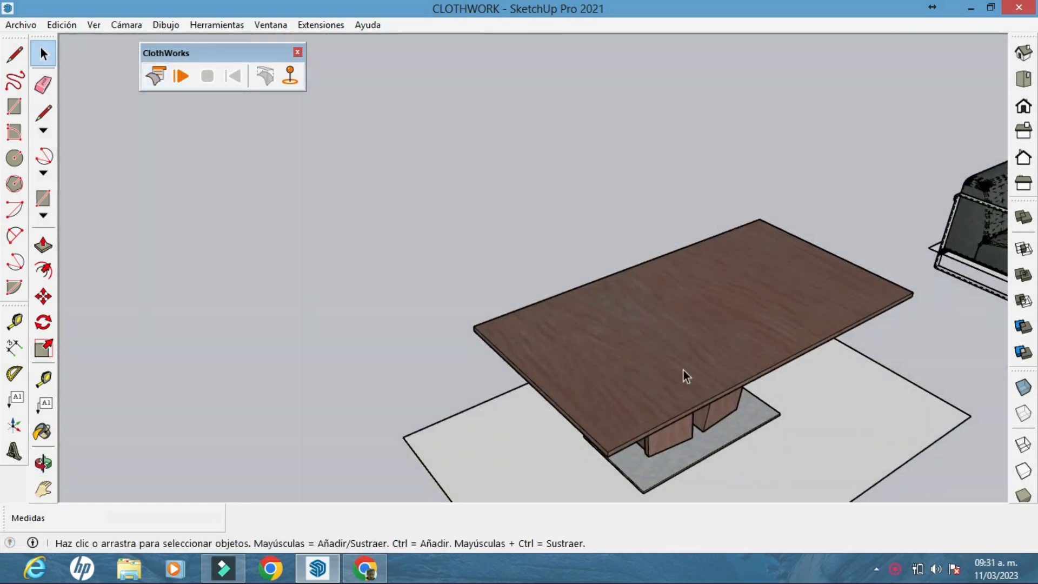
middle_drag(683, 370, 659, 366)
scroll(658, 346, down, 1)
middle_drag(657, 329, 667, 308)
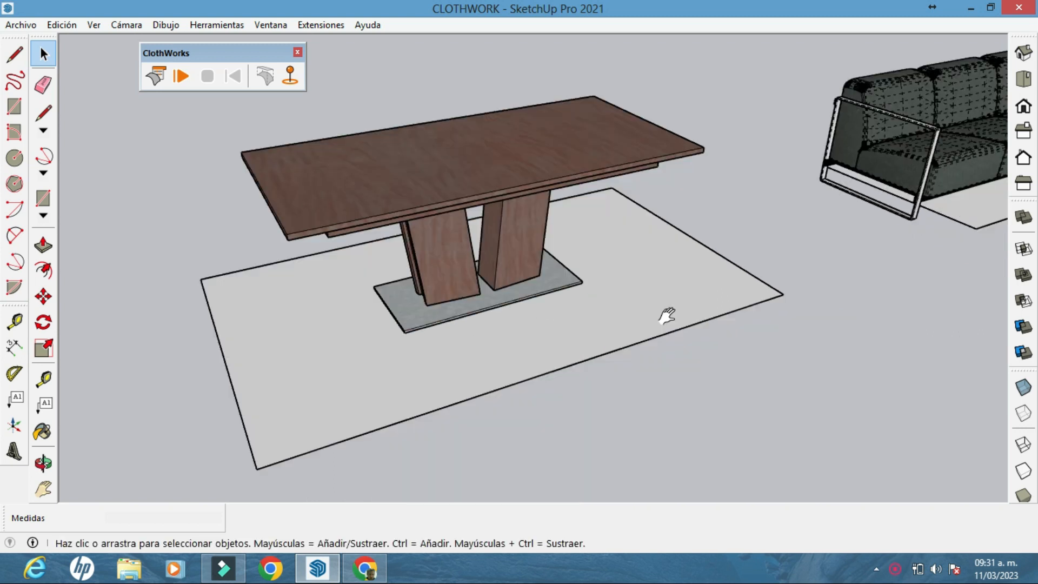
click(572, 340)
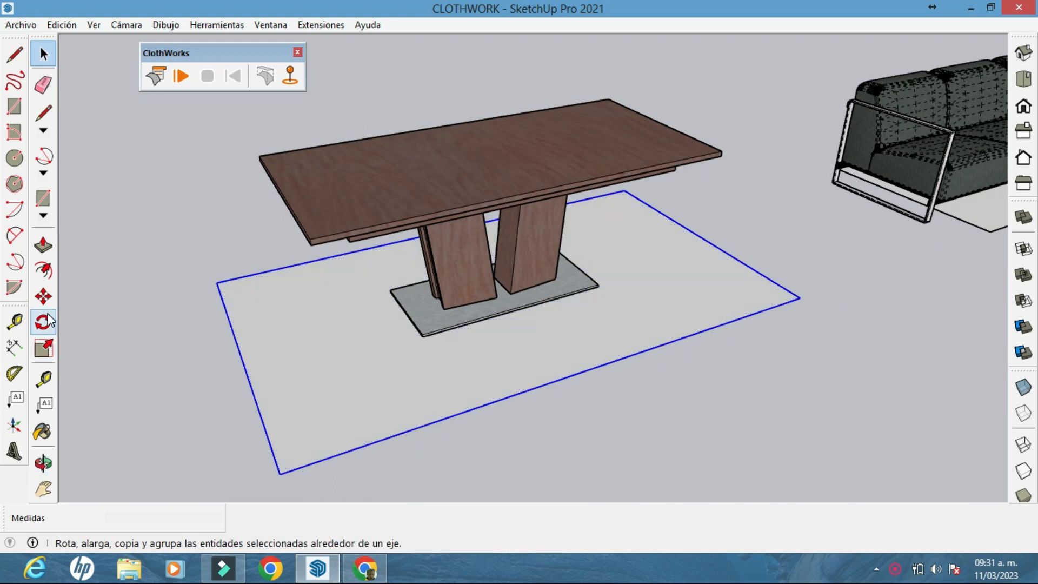
click(43, 296)
click(297, 383)
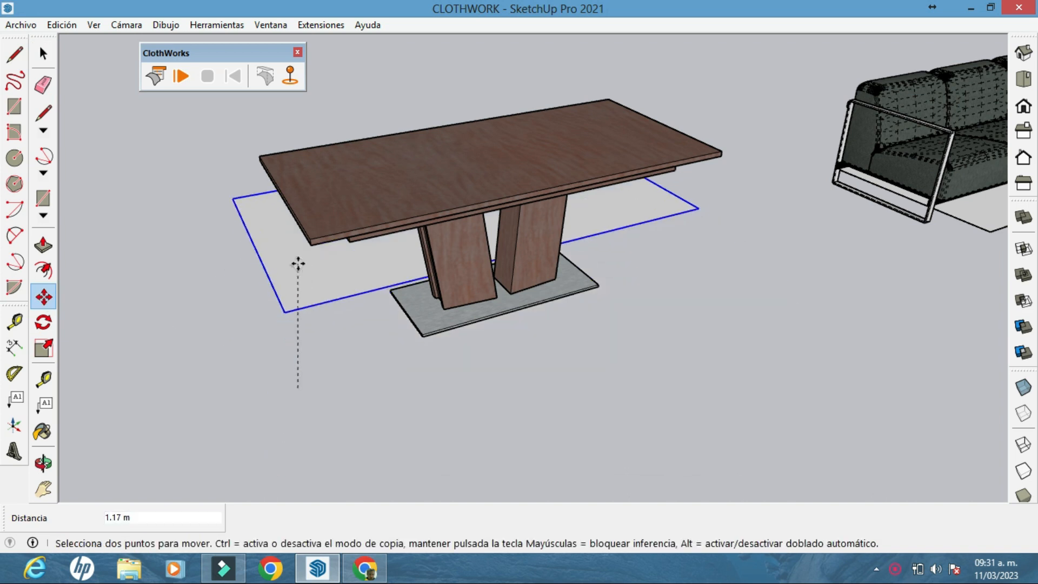
middle_drag(300, 182, 302, 181)
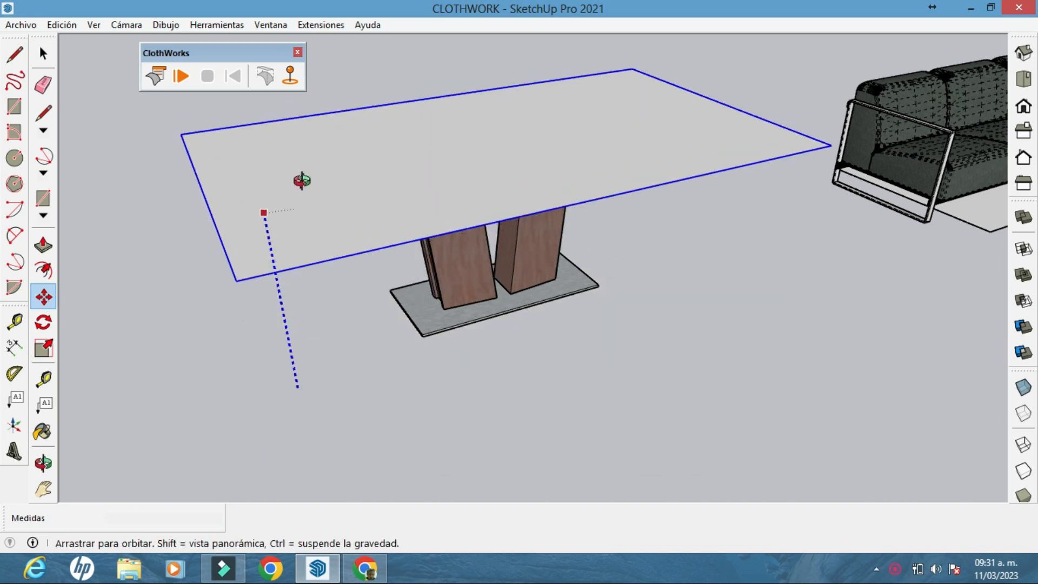
middle_drag(315, 120, 371, 163)
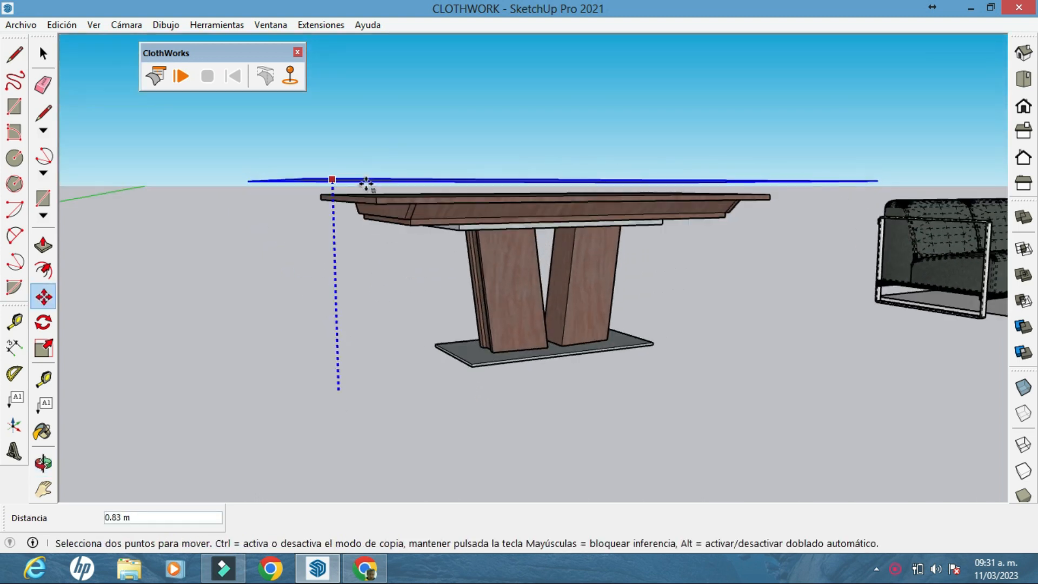
click(364, 190)
middle_drag(414, 261, 413, 308)
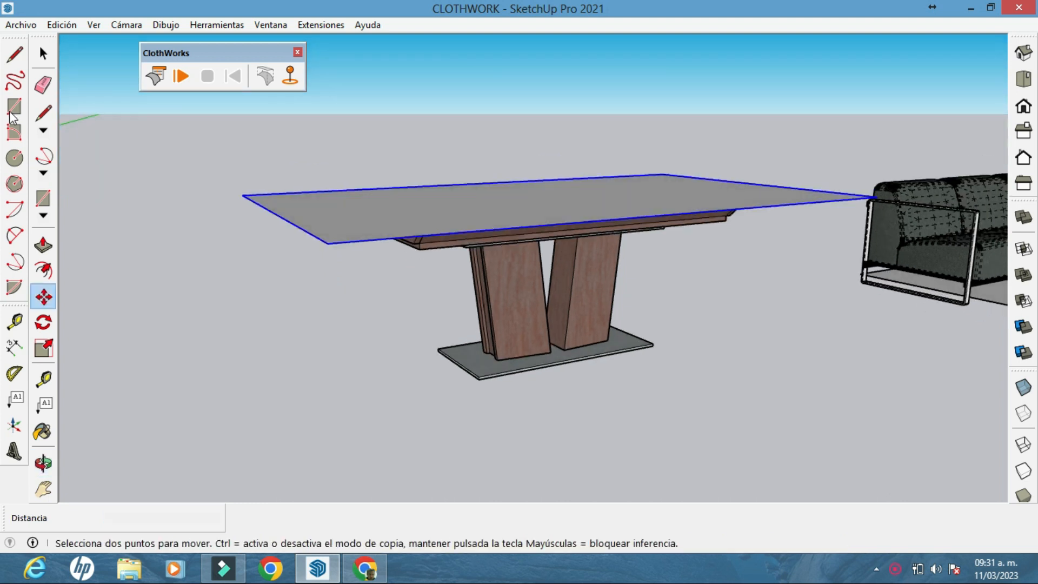
Select the table component and check its ClothWorks collider (Colisionador) assignment
click(43, 53)
middle_drag(320, 287, 478, 268)
click(488, 264)
right_click(494, 262)
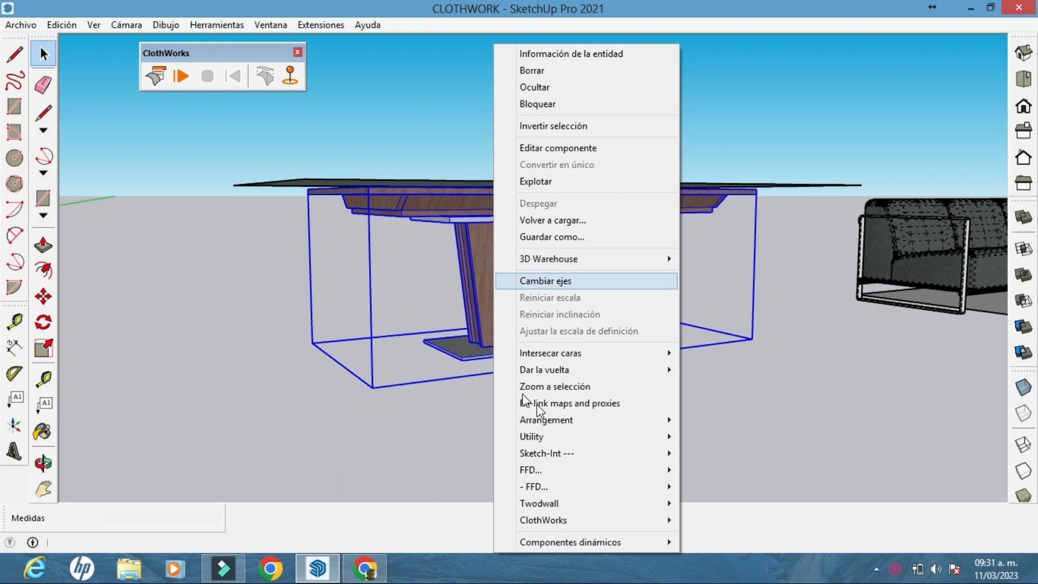
mouse_move(590, 519)
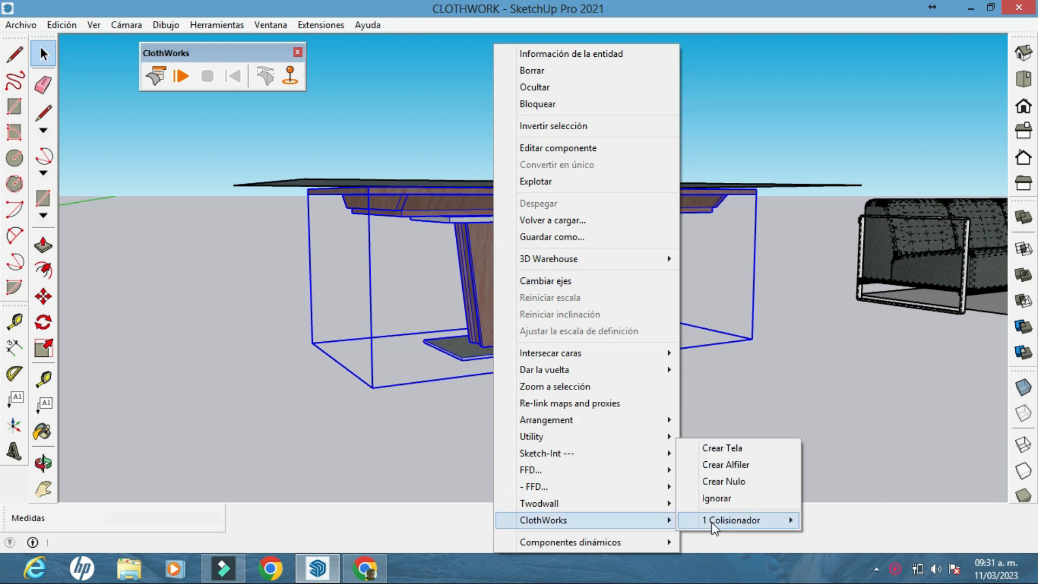
click(805, 360)
Turn the rectangle group above the table into a ClothWorks cloth (Tela)
middle_drag(805, 360, 622, 394)
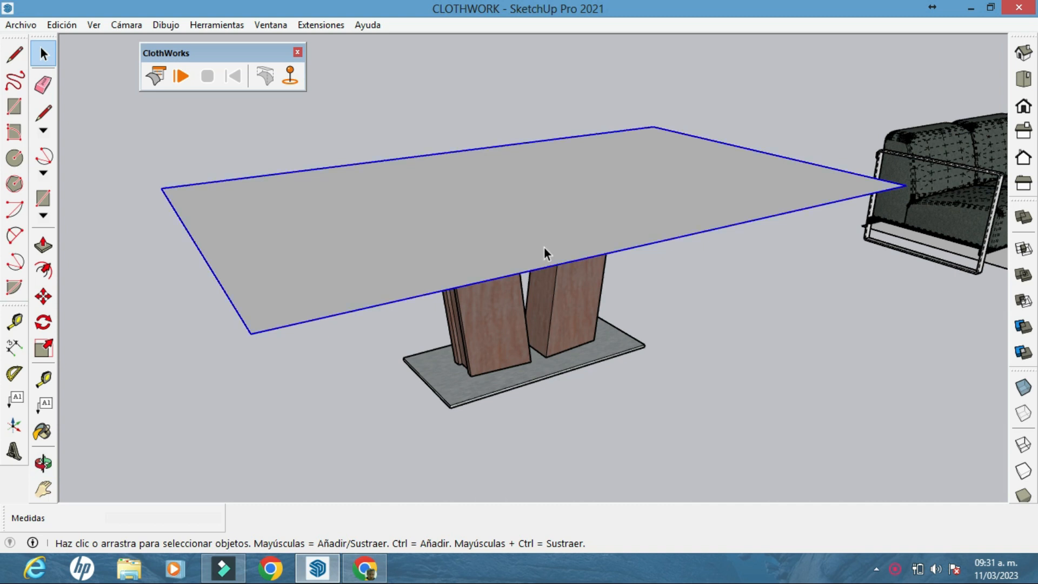
right_click(543, 248)
mouse_move(609, 511)
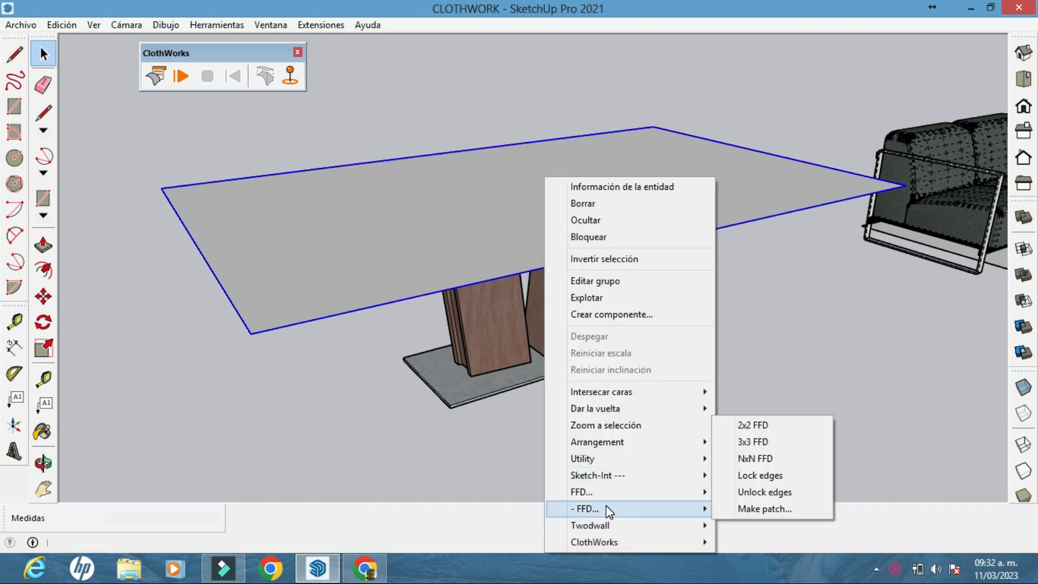
mouse_move(611, 543)
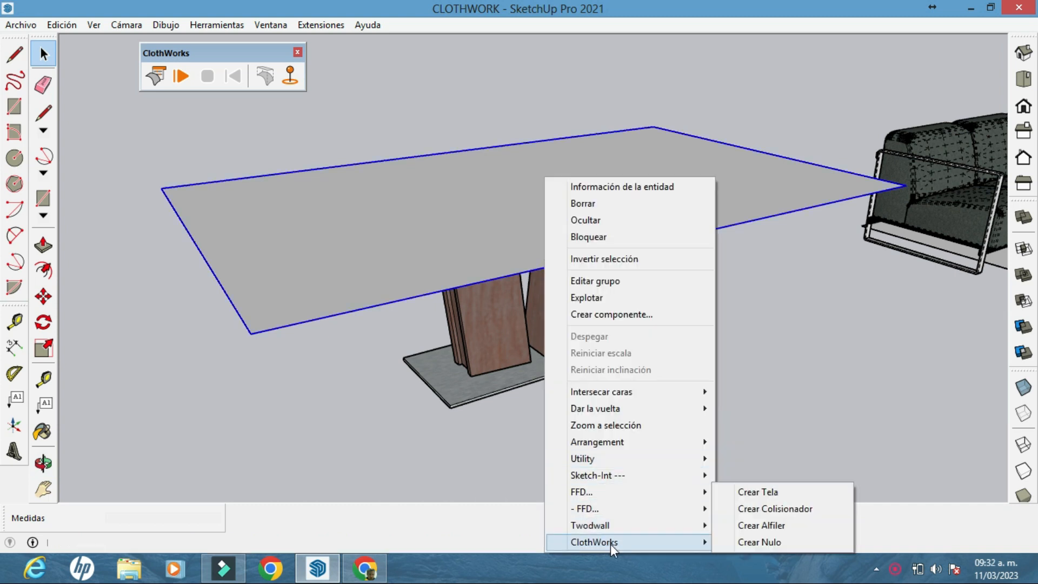
click(781, 489)
Apply a ClothWorks quadrilateral grid (Cuadrícula Cuadrilátera) with resolution 5000 to the cloth above the table
middle_drag(482, 290, 588, 294)
right_click(588, 293)
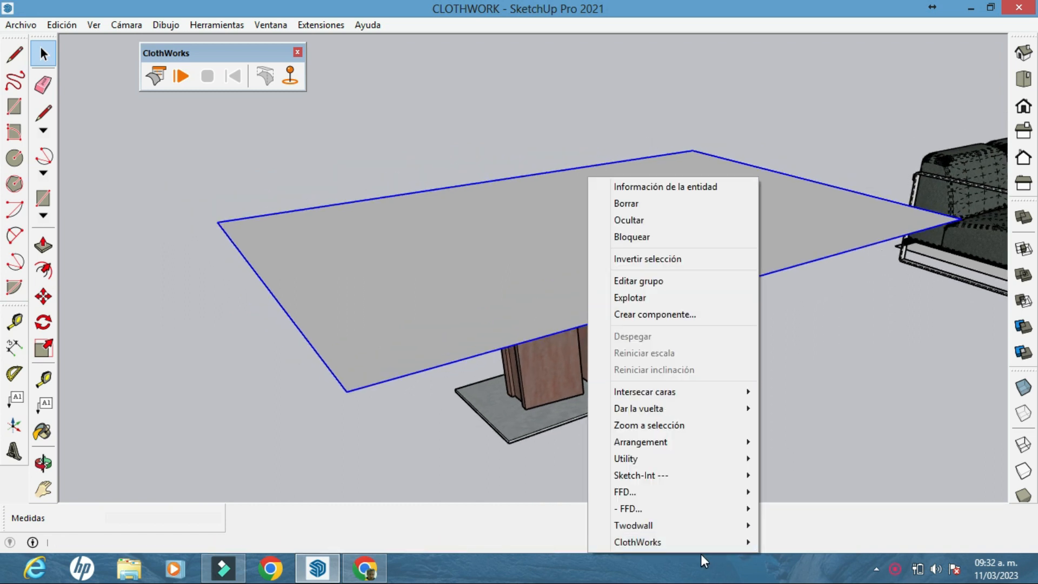
mouse_move(699, 549)
mouse_move(775, 543)
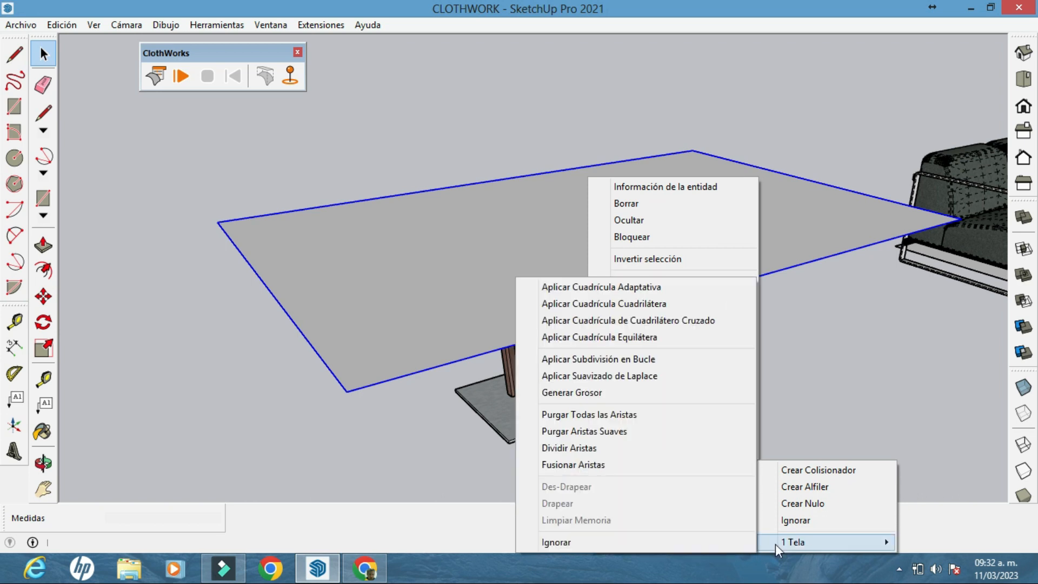
click(653, 305)
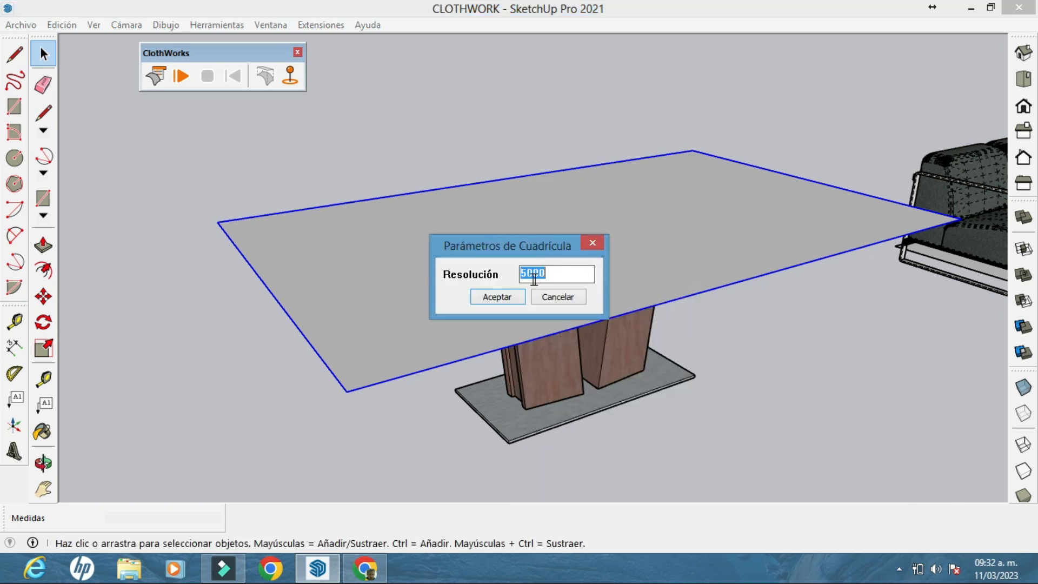
click(496, 297)
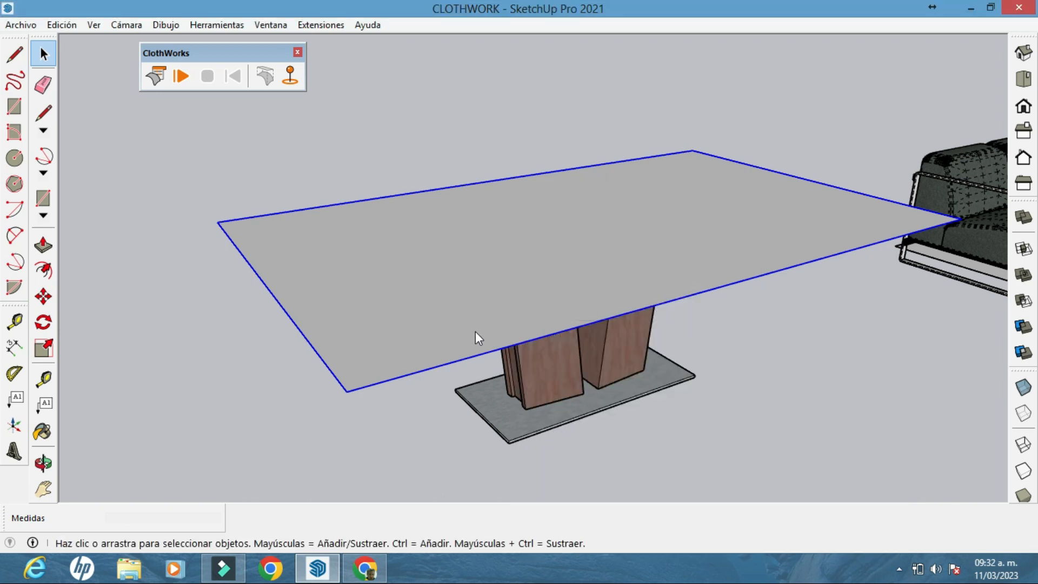
Show the hidden geometry to inspect the cloth's grid above the table, and hide it again
click(94, 25)
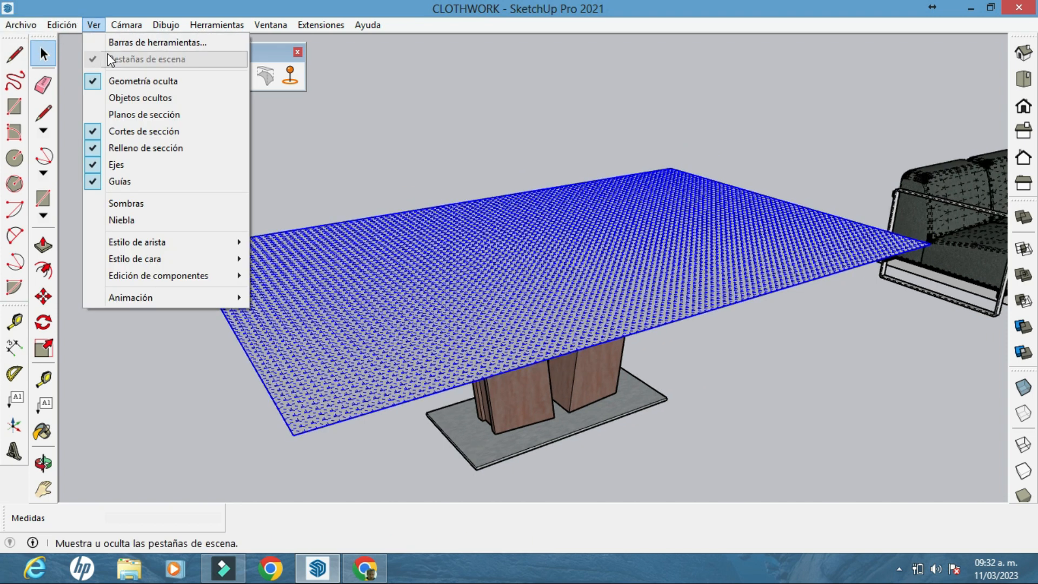
click(342, 118)
click(342, 117)
scroll(463, 245, up, 1)
middle_drag(464, 246, 477, 309)
scroll(462, 386, up, 1)
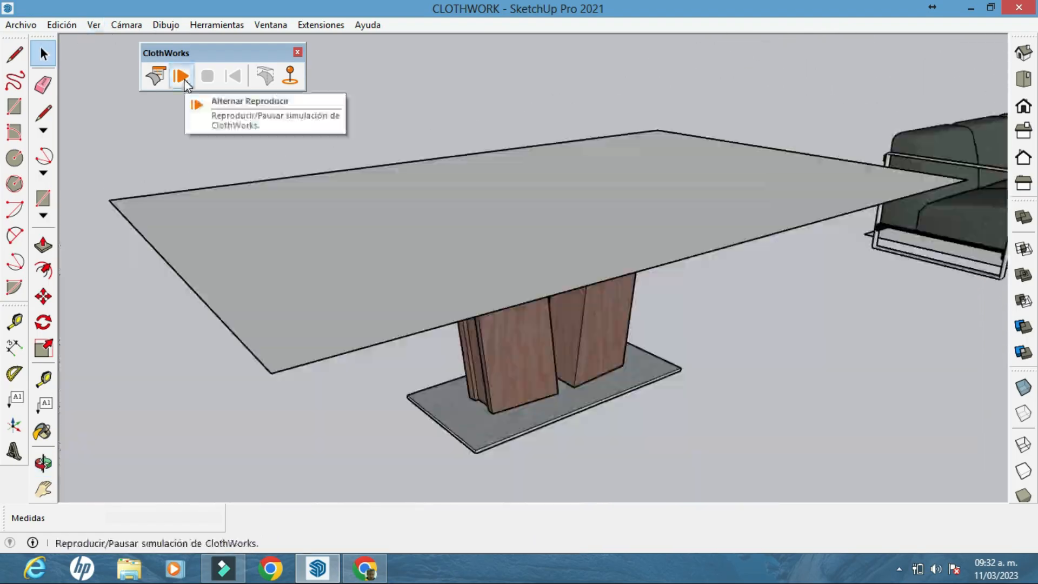
Run the ClothWorks simulation until the cloth drapes over the dining table, and stop it
click(181, 76)
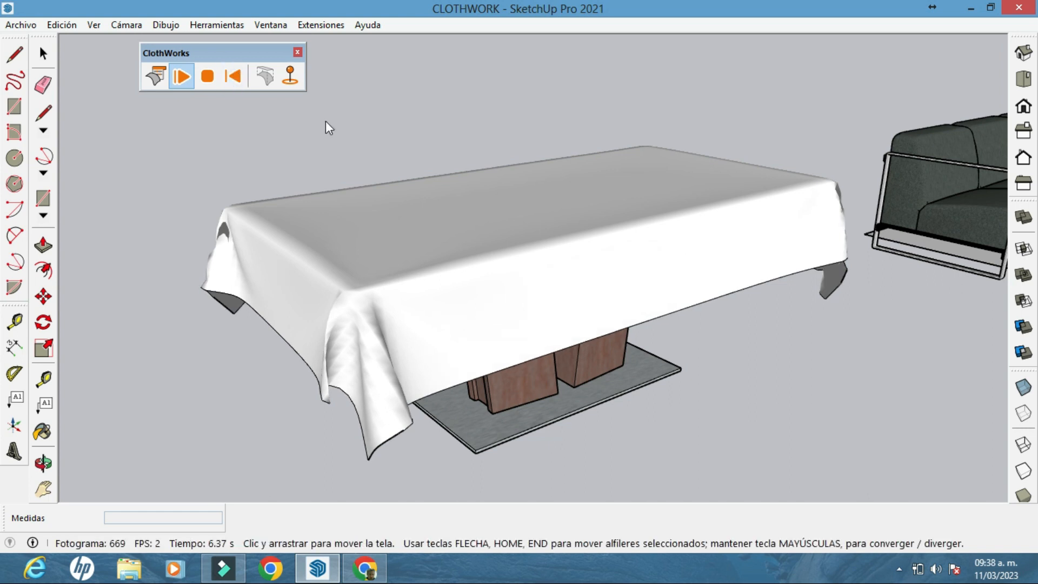
click(209, 82)
drag(523, 209, 528, 219)
Paint the draped tablecloth with the Tela de lino material, inspect it from several sides and close the materials tray
key(space)
key(b)
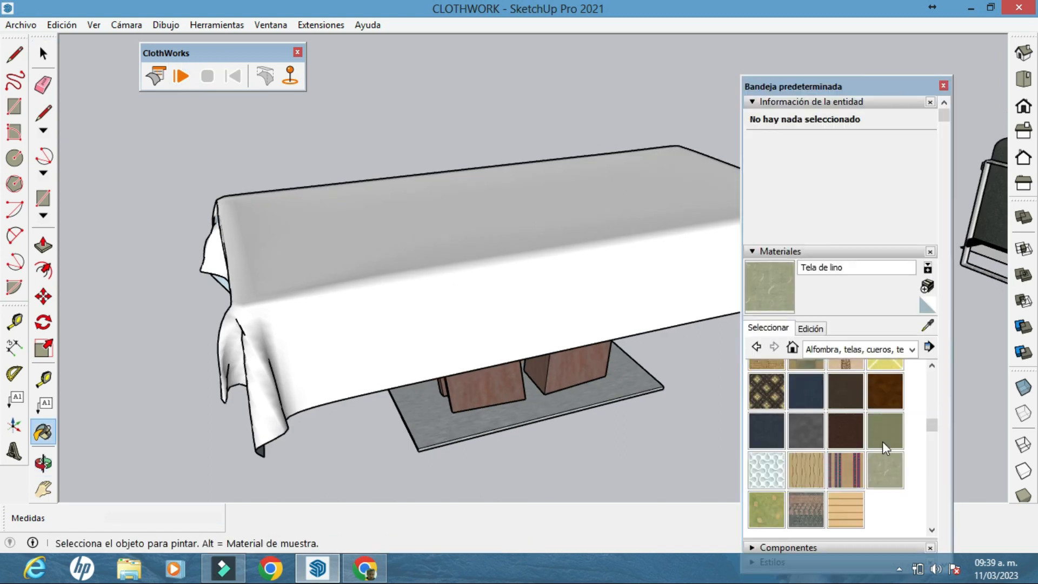
click(661, 316)
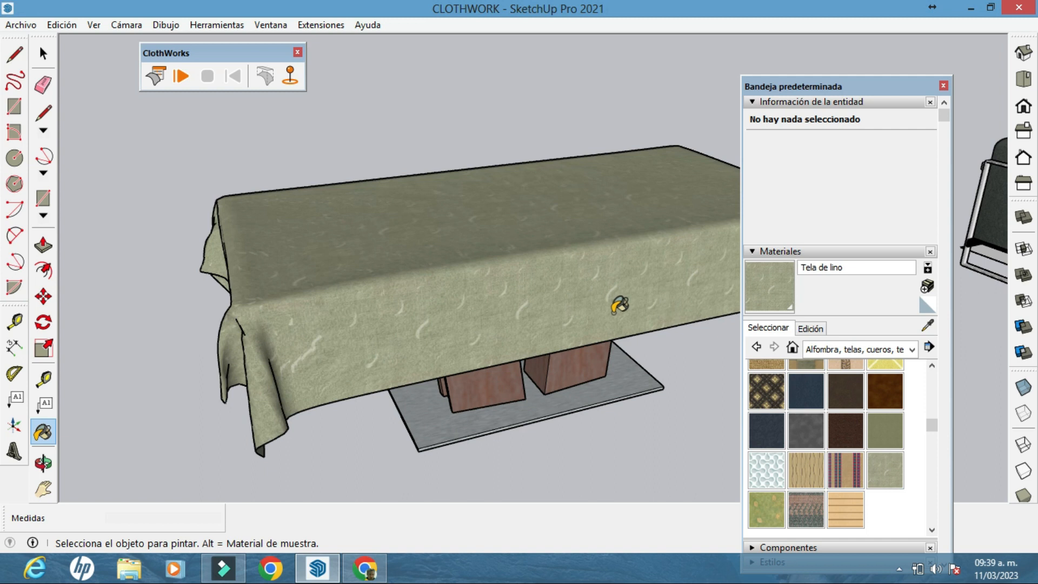
mouse_move(450, 327)
middle_down()
mouse_move(301, 310)
mouse_move(163, 273)
middle_up()
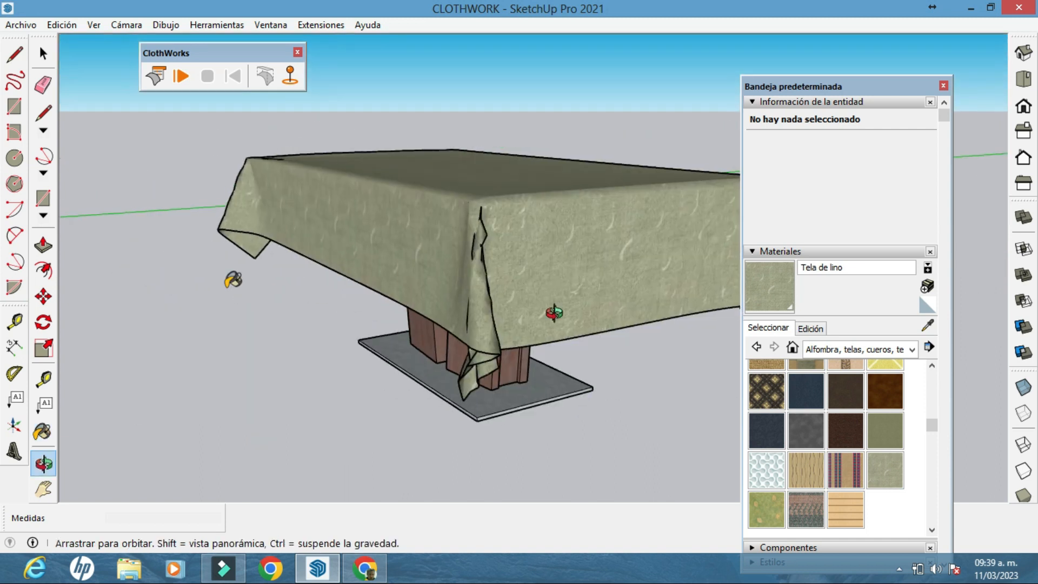
middle_drag(554, 312, 381, 326)
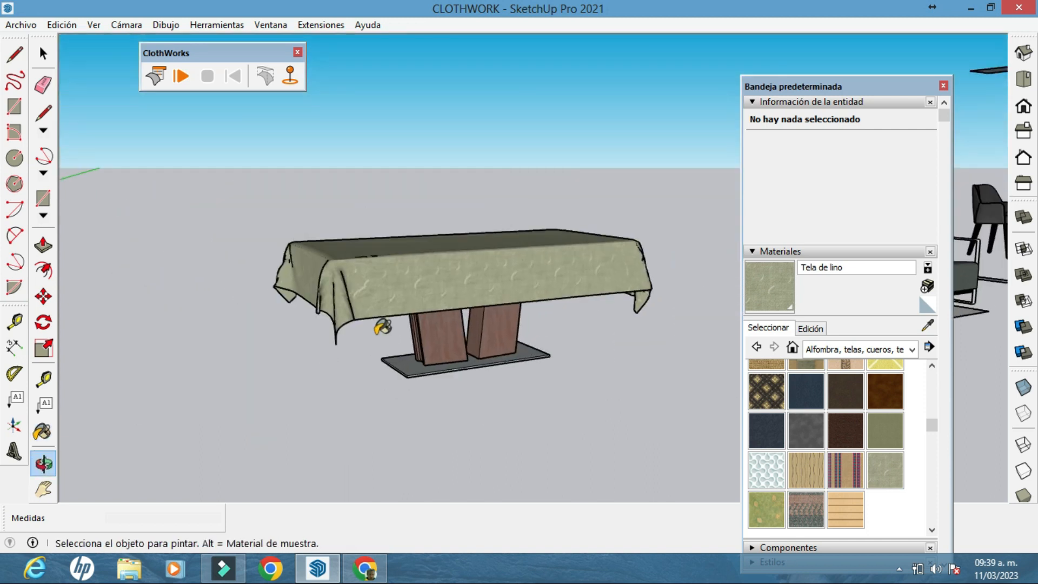
middle_drag(633, 412, 565, 427)
shift+middle_drag(501, 418, 489, 418)
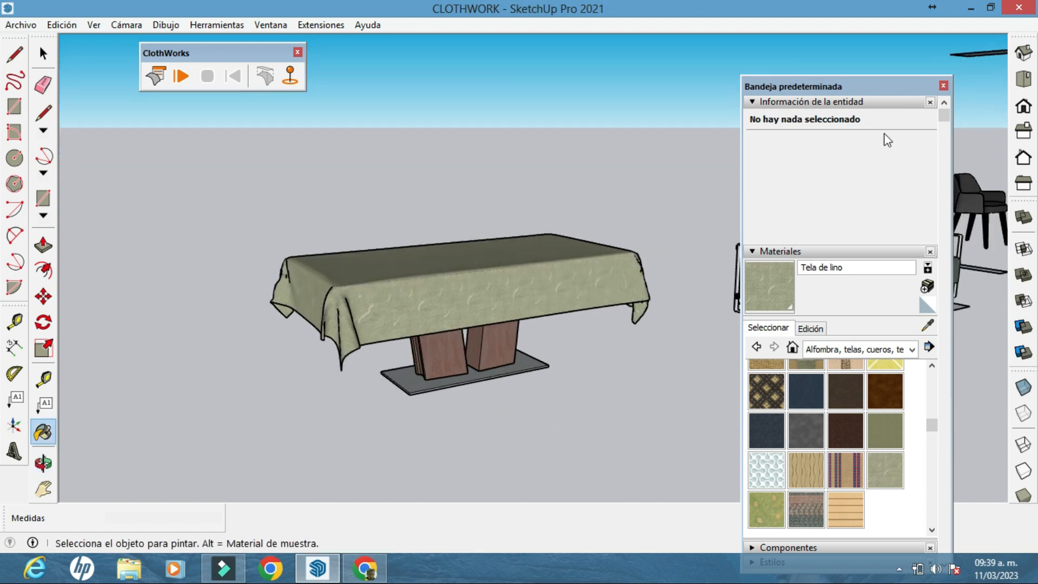
click(944, 89)
middle_drag(451, 323, 324, 151)
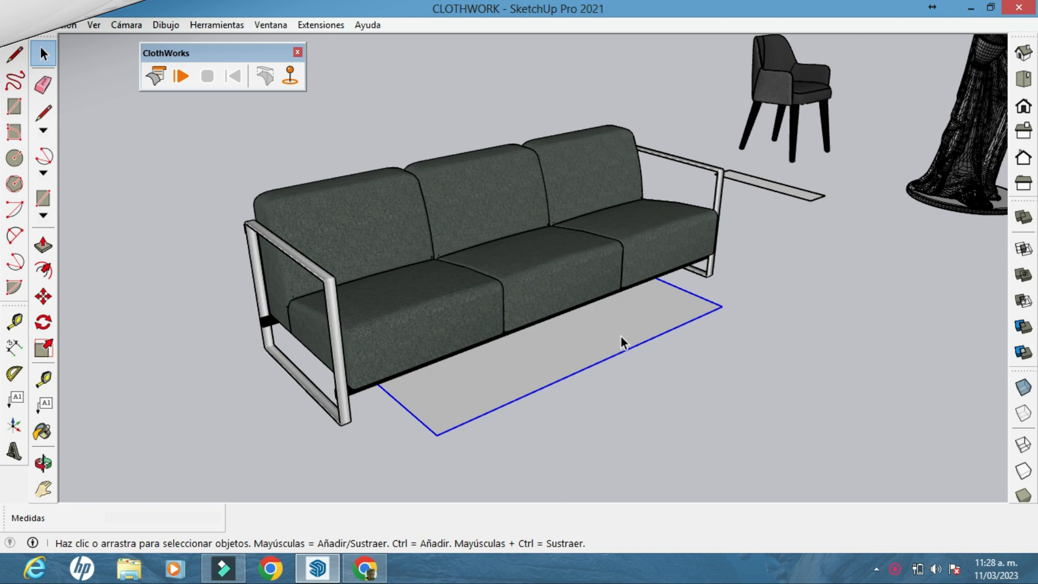
Move the rectangle under the sofa 0.74 m straight up so it floats above the seat
click(48, 306)
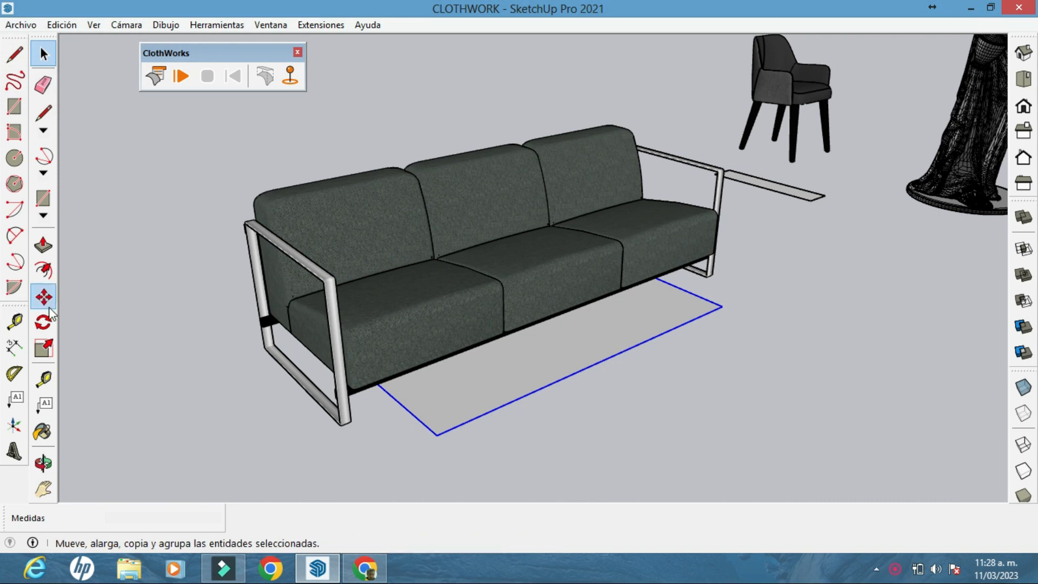
click(445, 399)
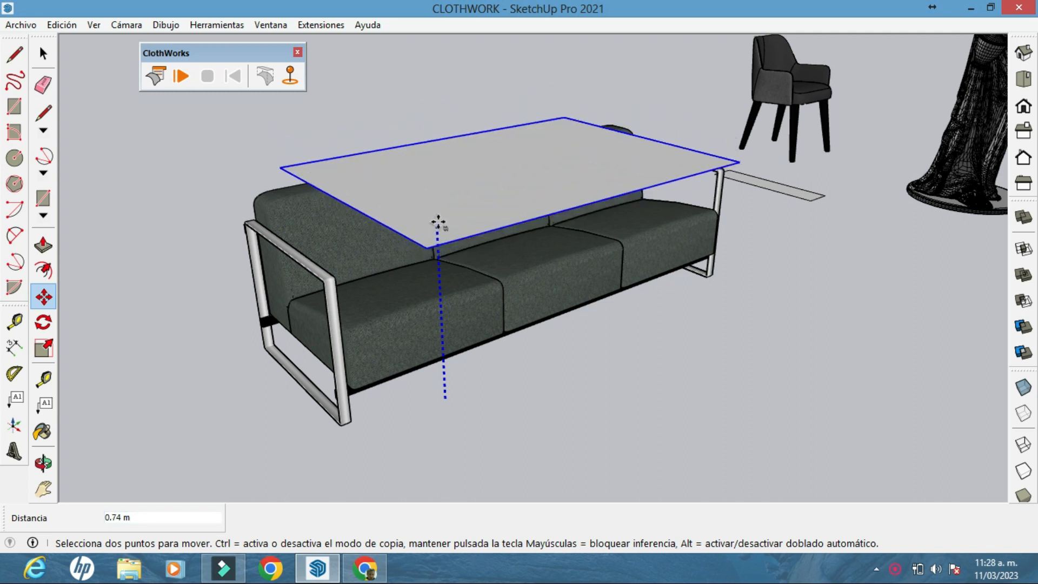
click(438, 221)
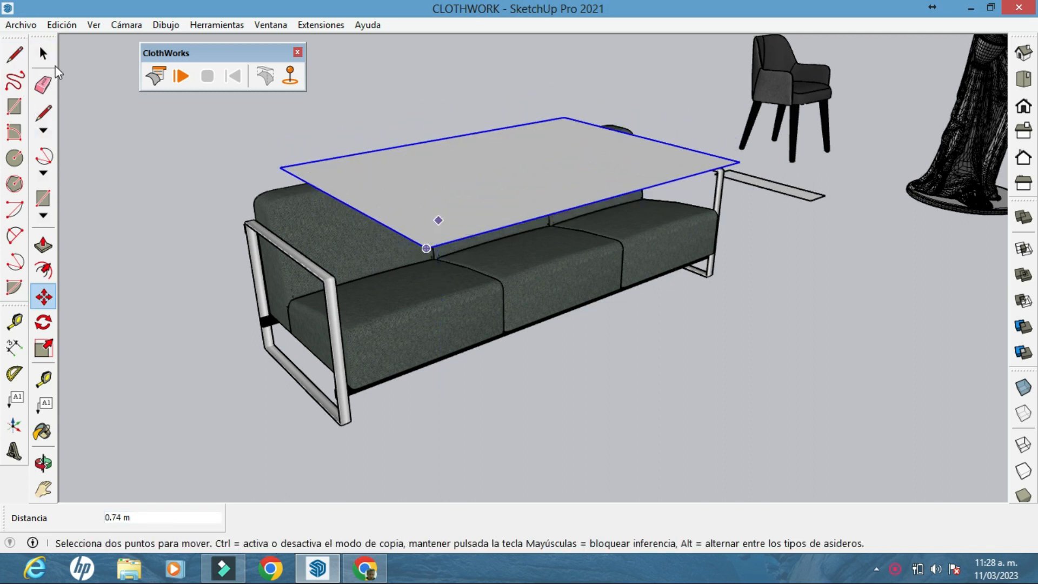
Make the sofa group a ClothWorks collider (Colisionador)
click(44, 53)
click(352, 323)
right_click(406, 331)
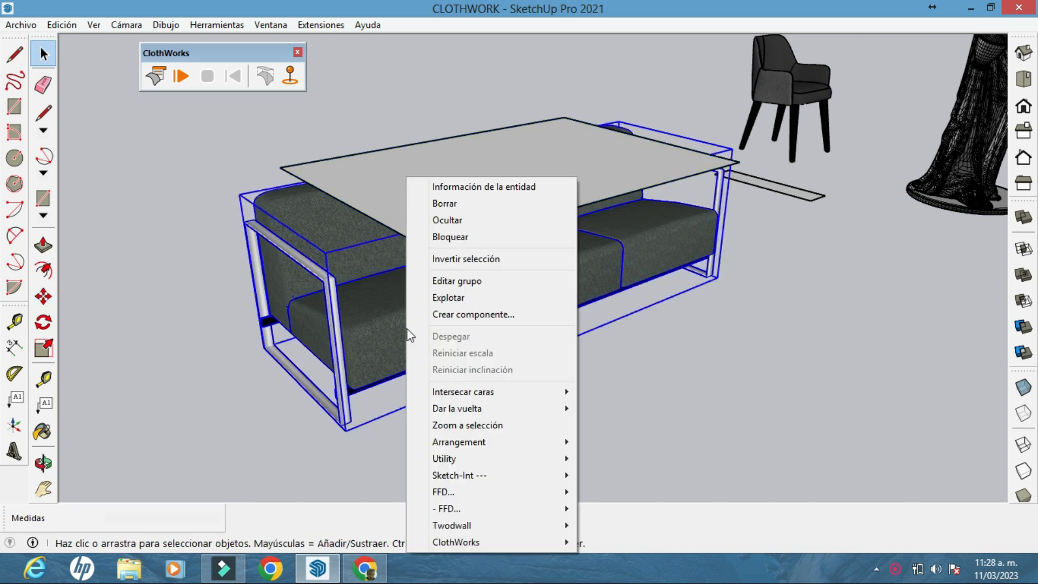
mouse_move(490, 542)
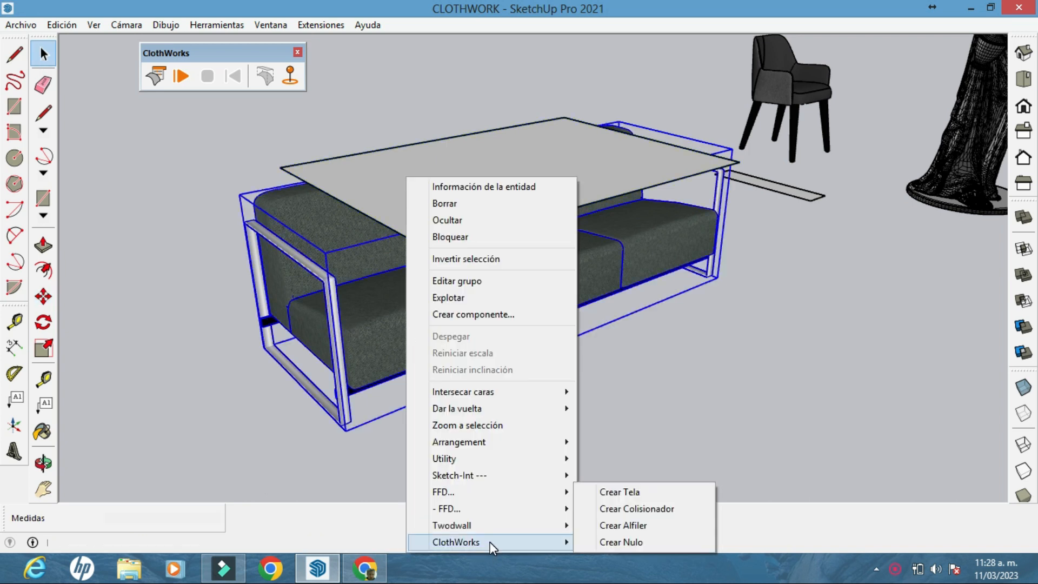
click(621, 511)
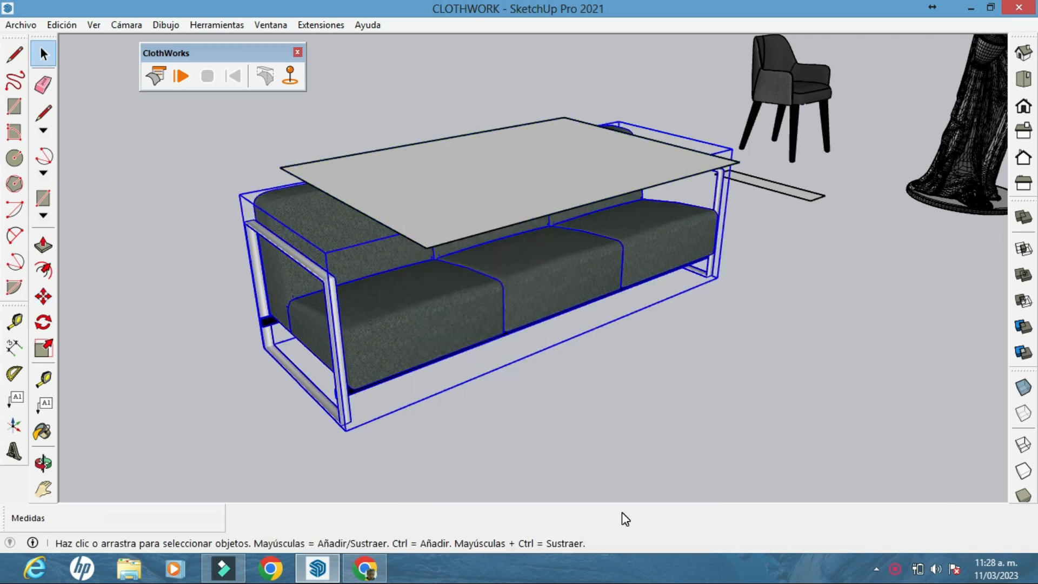
Turn the rectangle group above the sofa into a ClothWorks cloth (Tela)
click(441, 194)
right_click(441, 194)
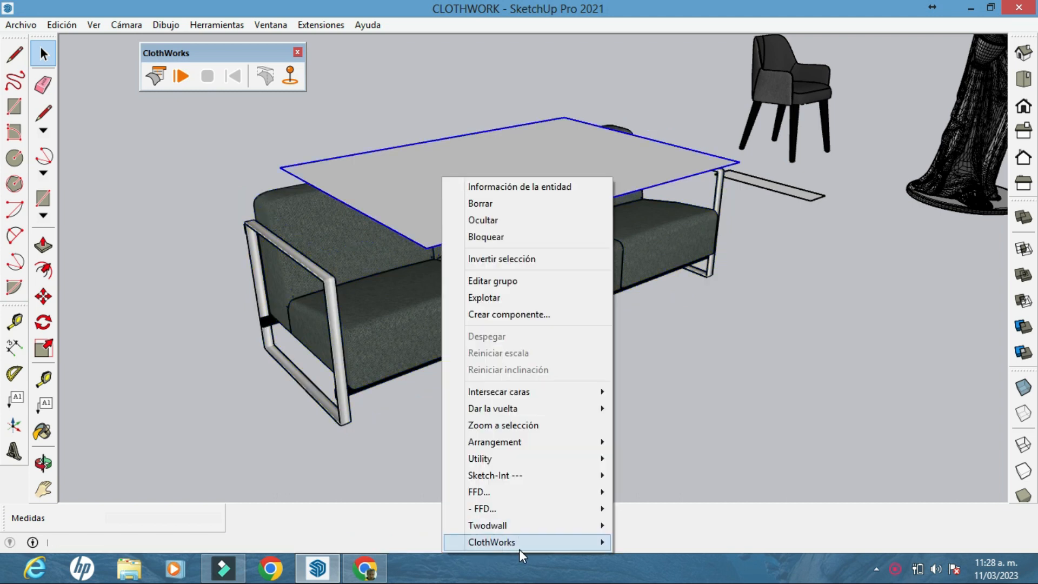
mouse_move(519, 550)
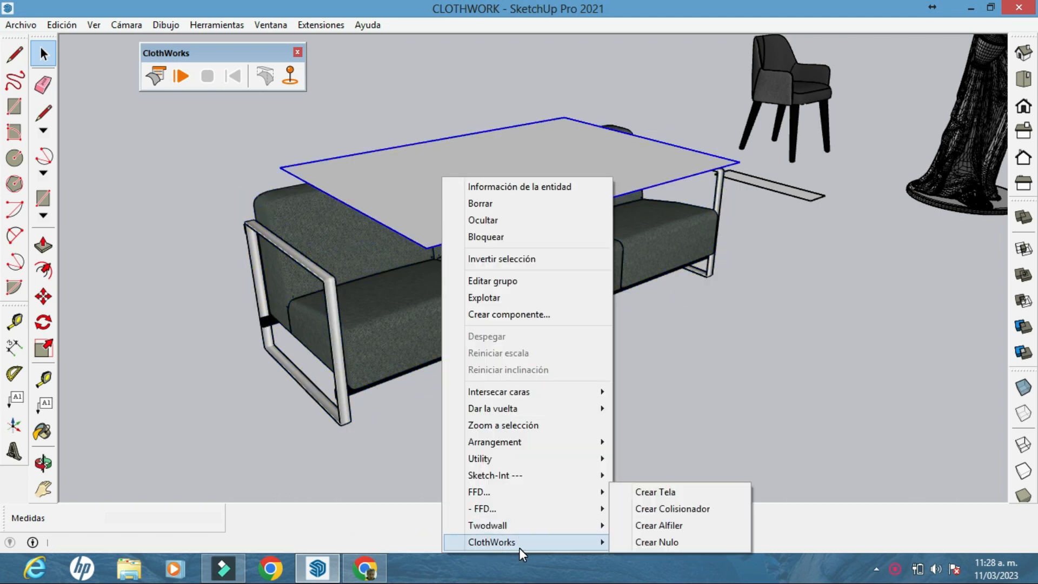
click(649, 493)
Apply a ClothWorks quadrilateral grid (Cuadrícula Cuadrilátera) to the cloth above the sofa
right_click(516, 201)
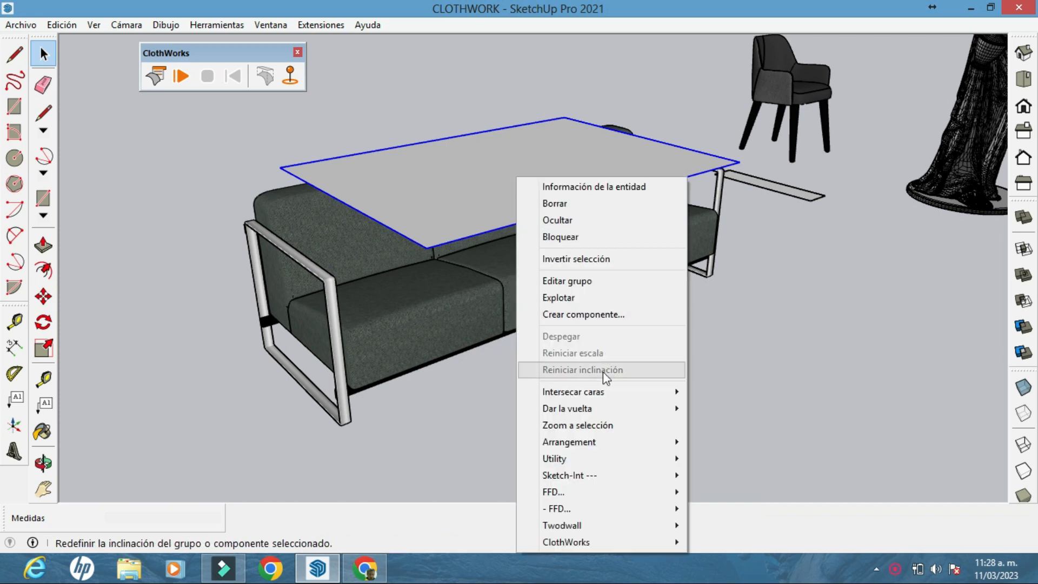
mouse_move(608, 542)
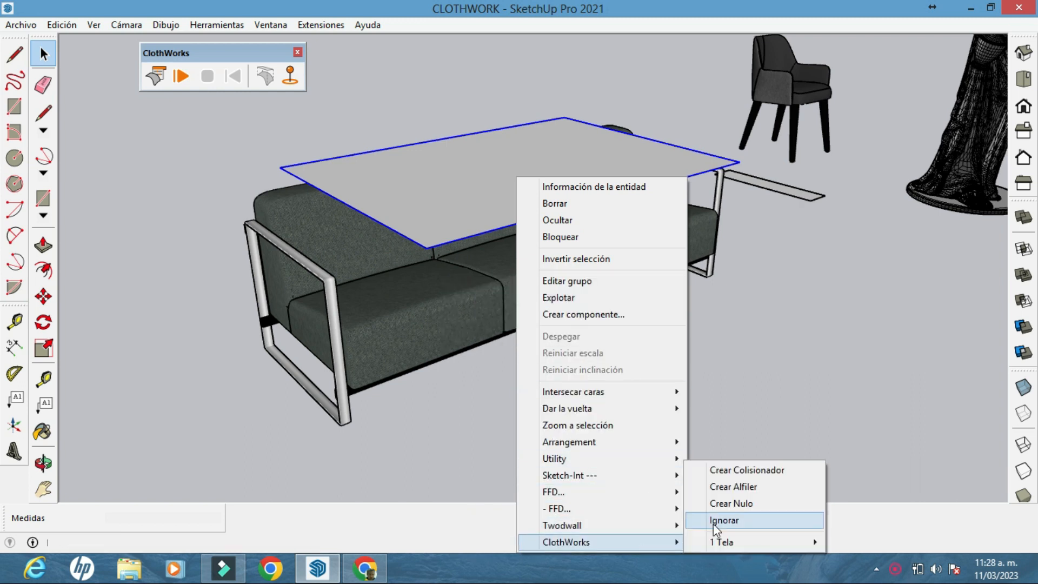
mouse_move(728, 542)
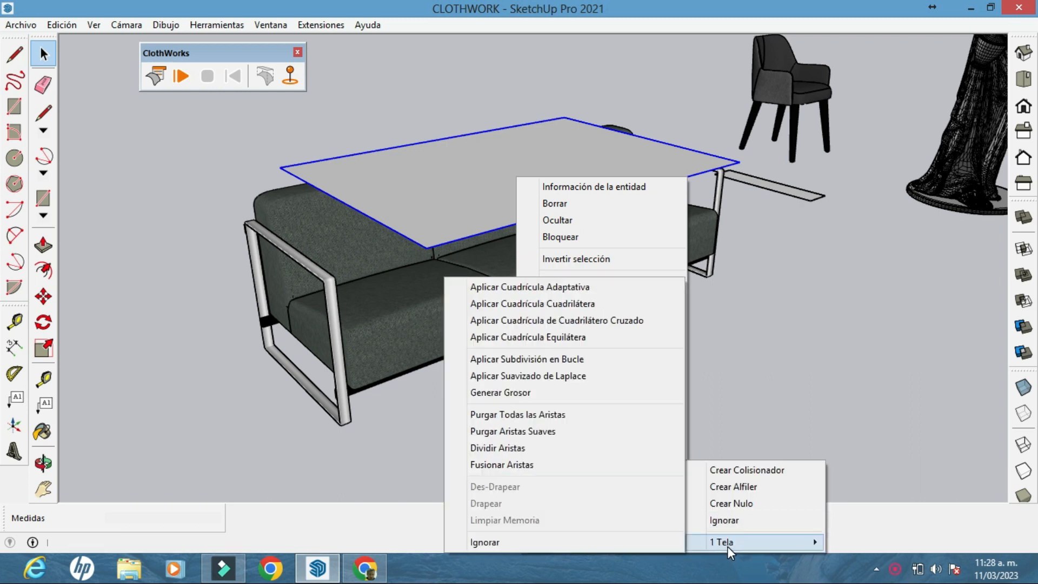
click(558, 304)
click(498, 298)
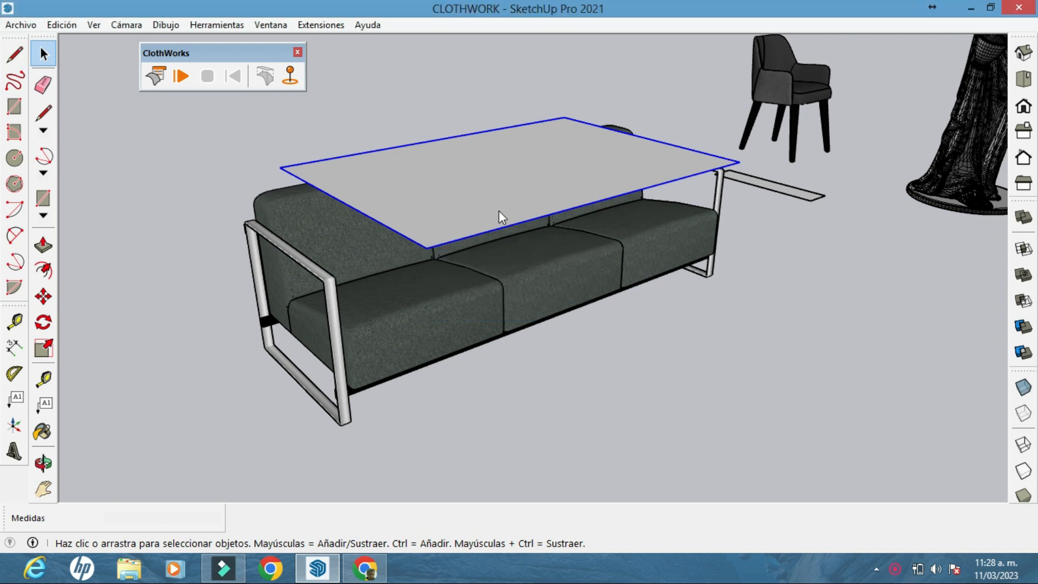
Run the ClothWorks simulation until the cloth drapes over the sofa's backrest and seat, and end it
click(181, 76)
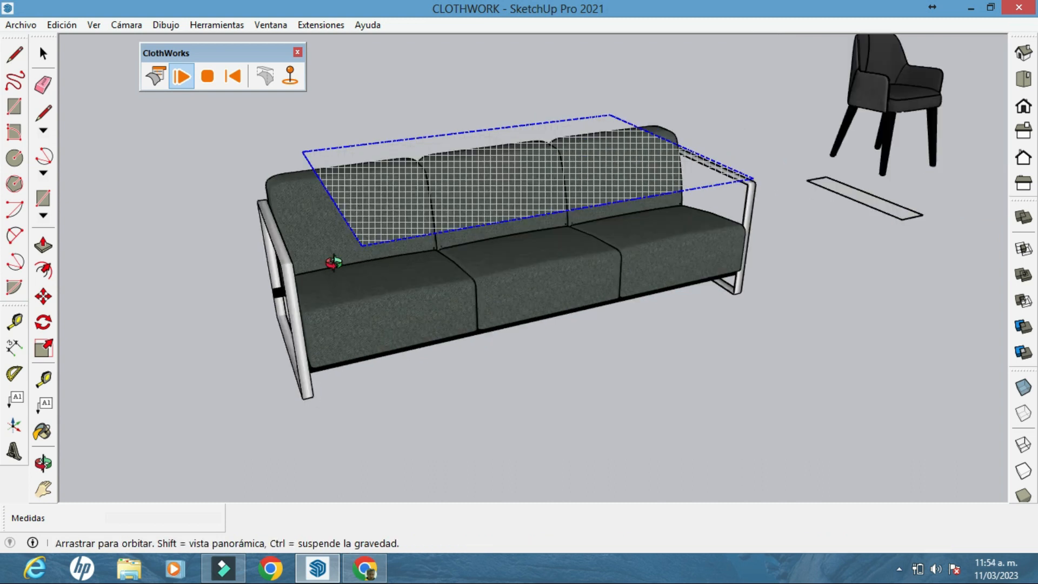
middle_drag(333, 263, 233, 284)
middle_drag(504, 286, 130, 438)
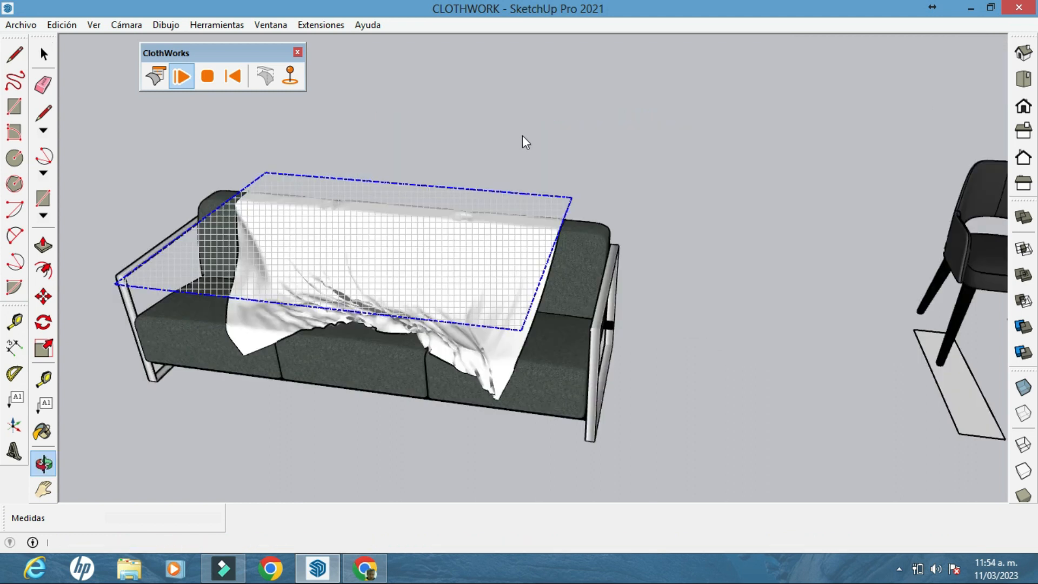
key(space)
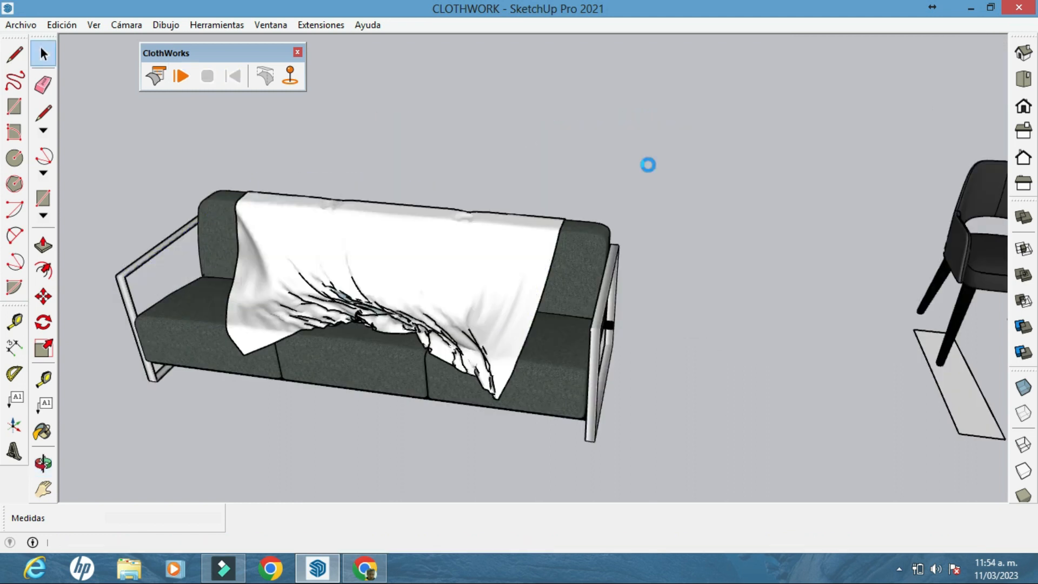
Try the Gamuza gris oscuro and Alfombra diamante olivo materials on the sofa's draped cloth
key(b)
scroll(843, 426, down, 3)
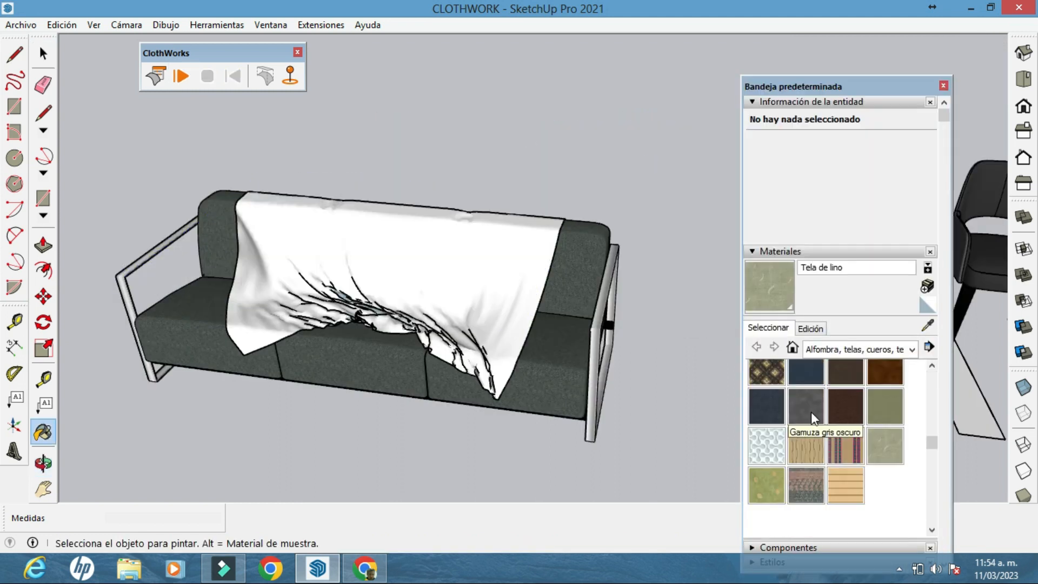
click(480, 280)
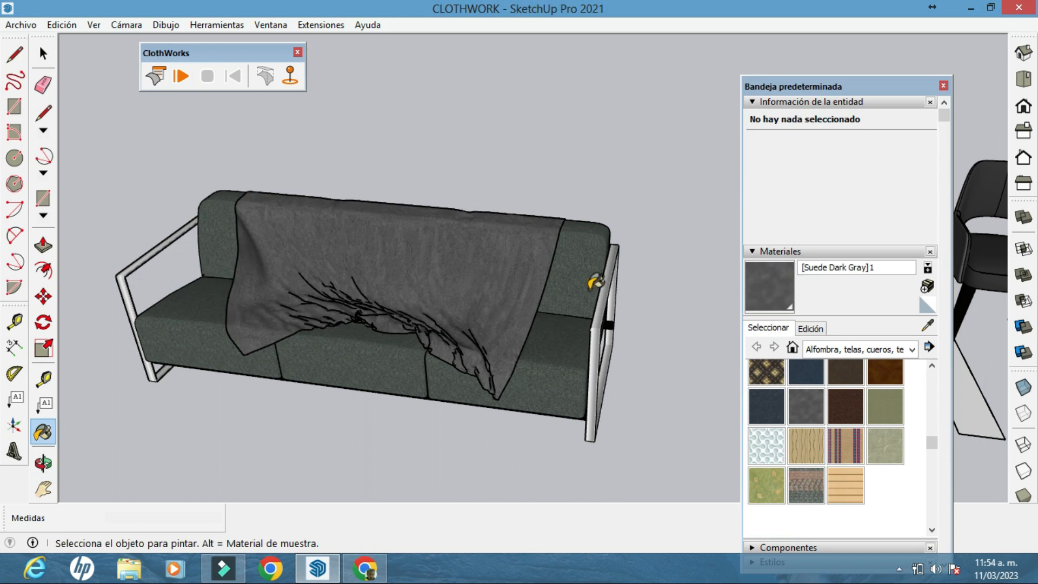
click(767, 372)
click(463, 273)
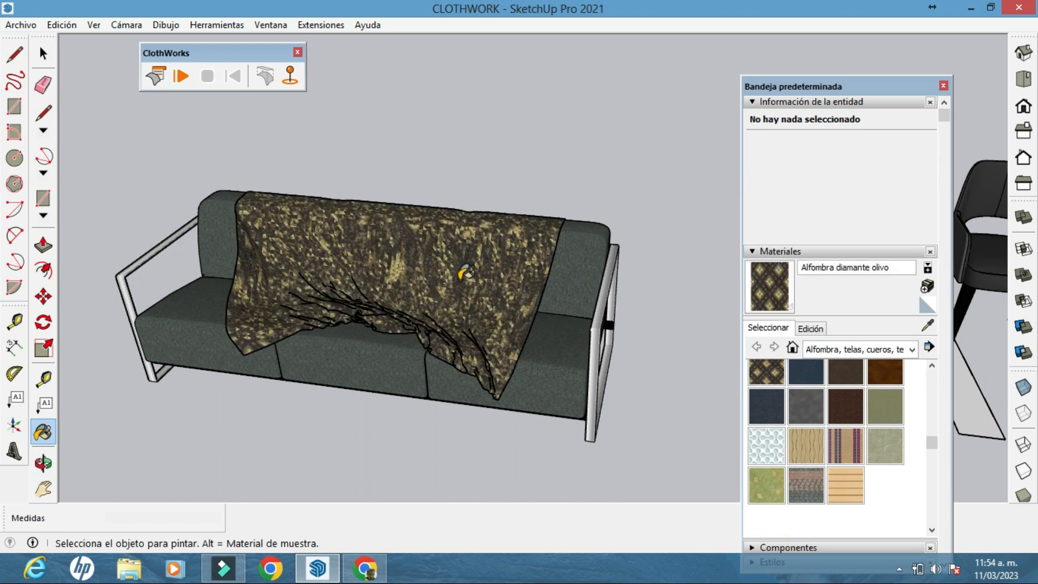
Paint the sofa's draped cloth with the Cuero azul material and inspect its folds up close
click(766, 406)
click(385, 293)
mouse_move(385, 293)
middle_down()
mouse_move(515, 350)
mouse_move(468, 359)
mouse_move(306, 231)
middle_up()
middle_drag(479, 240, 784, 295)
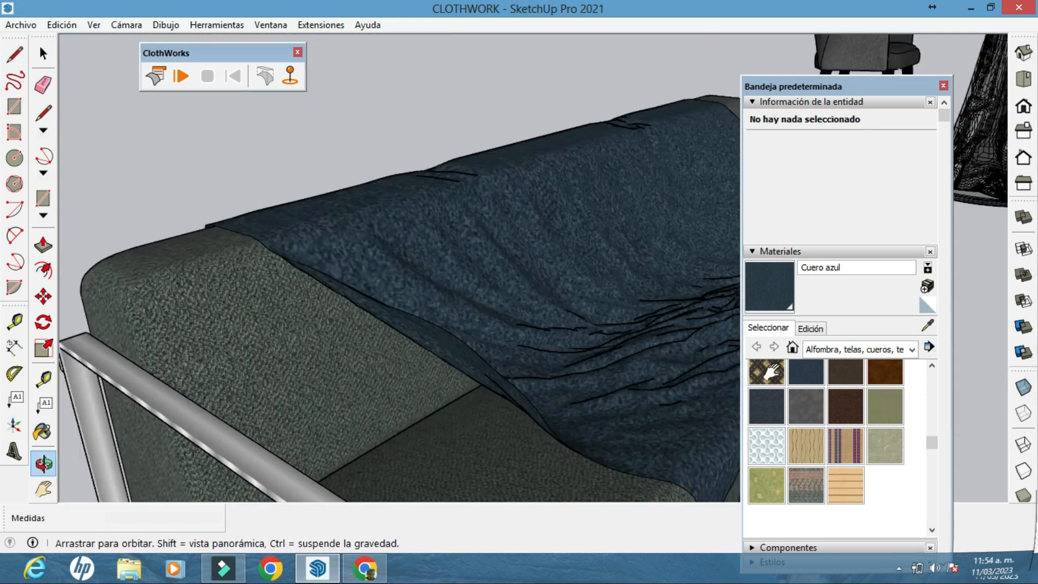
Select the statue group and check its ClothWorks collider (Colisionador) assignment
middle_drag(447, 242, 473, 271)
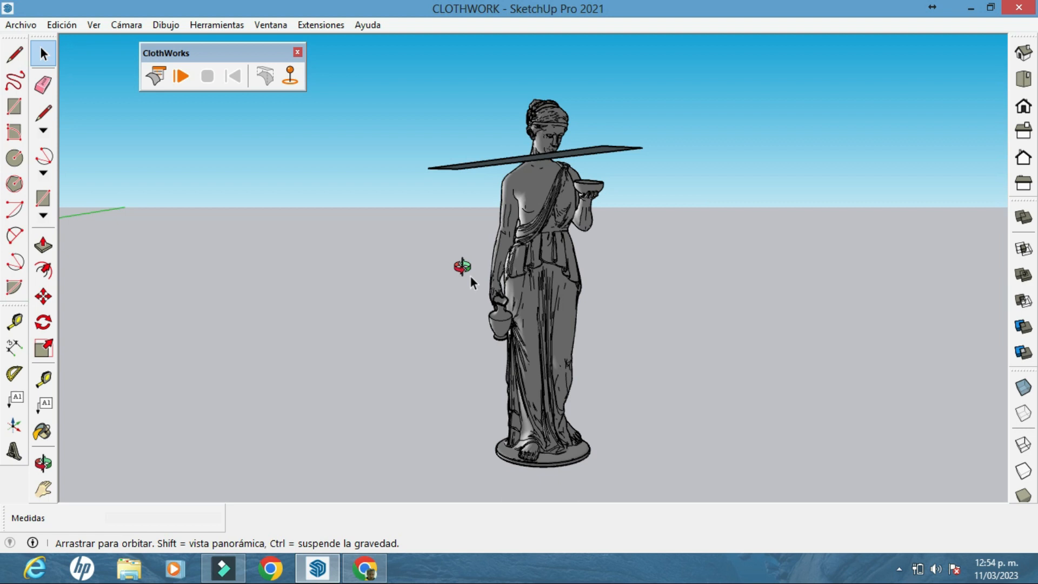
mouse_move(378, 214)
middle_down()
mouse_move(316, 201)
mouse_move(475, 270)
mouse_move(473, 263)
middle_up()
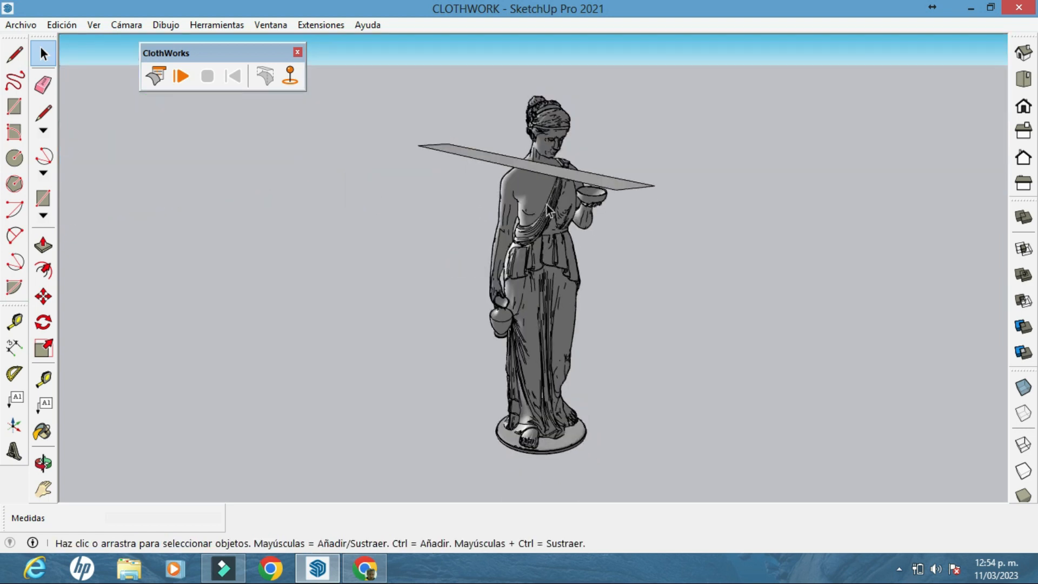
scroll(548, 219, up, 2)
click(553, 223)
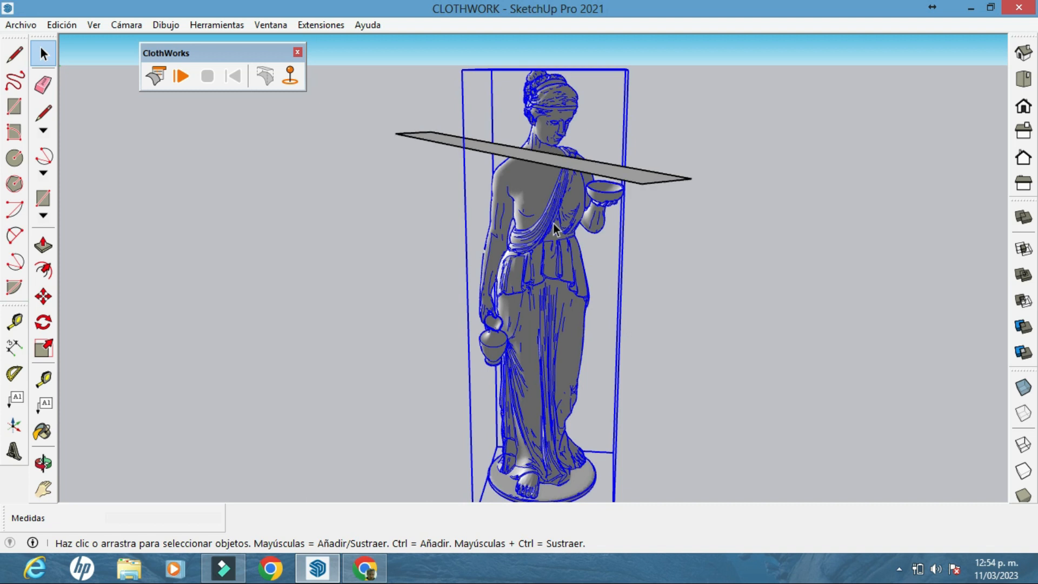
right_click(553, 223)
mouse_move(773, 541)
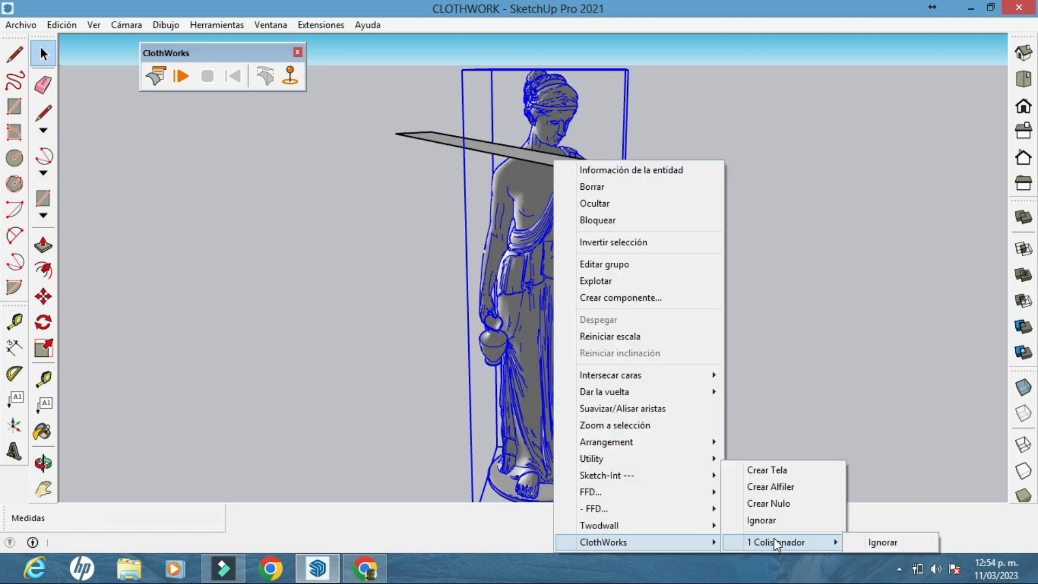
click(835, 258)
Turn the narrow rectangle group across the statue's shoulders into a ClothWorks cloth (Tela)
middle_drag(541, 173, 547, 197)
click(547, 201)
double_click(547, 201)
click(615, 88)
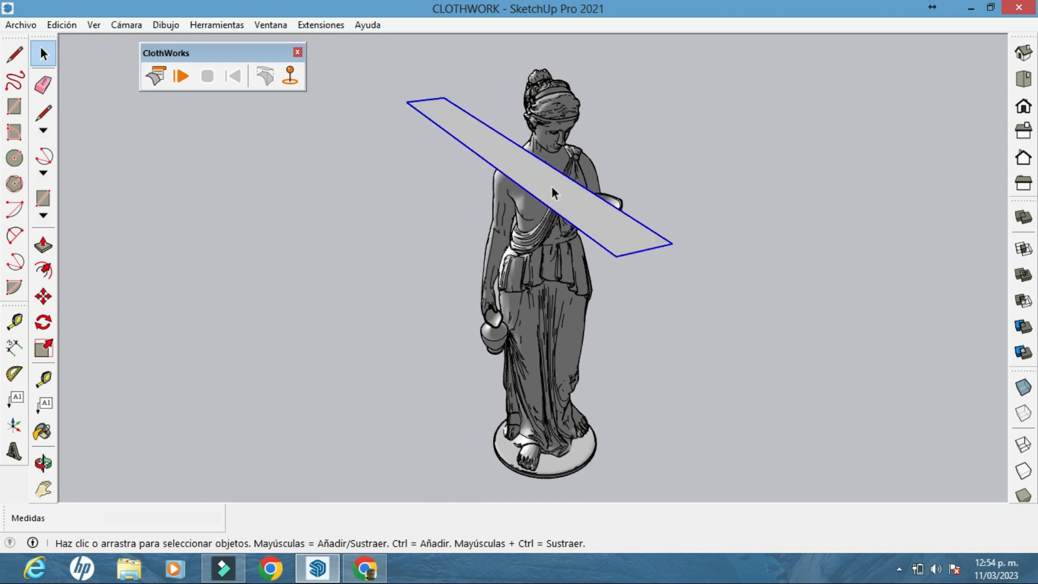
right_click(552, 189)
mouse_move(682, 541)
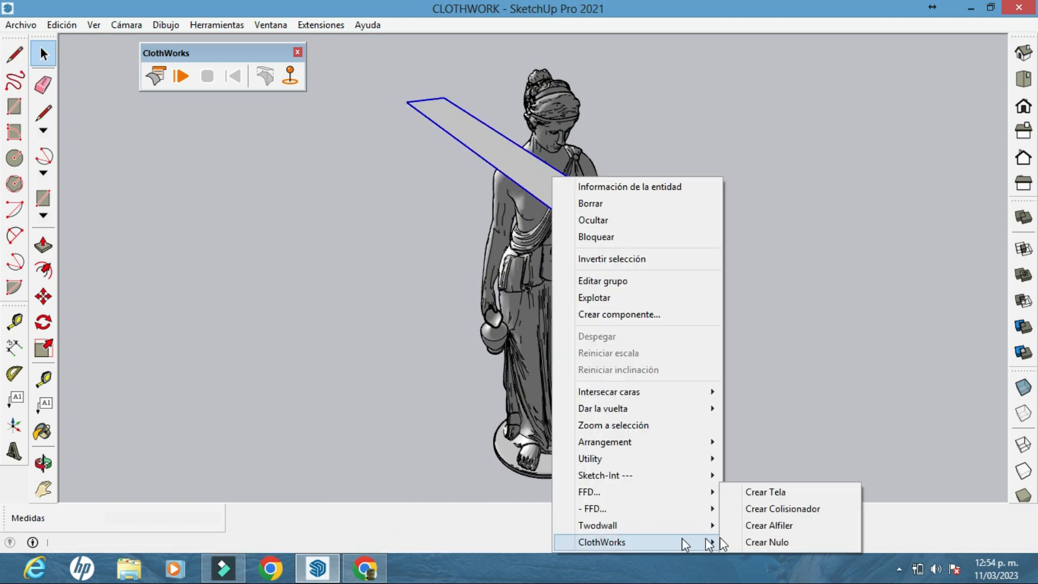
click(757, 492)
Apply a quadrilateral grid (Cuadrícula Cuadrilátera) to the cloth strip across the statue's shoulders
right_click(533, 173)
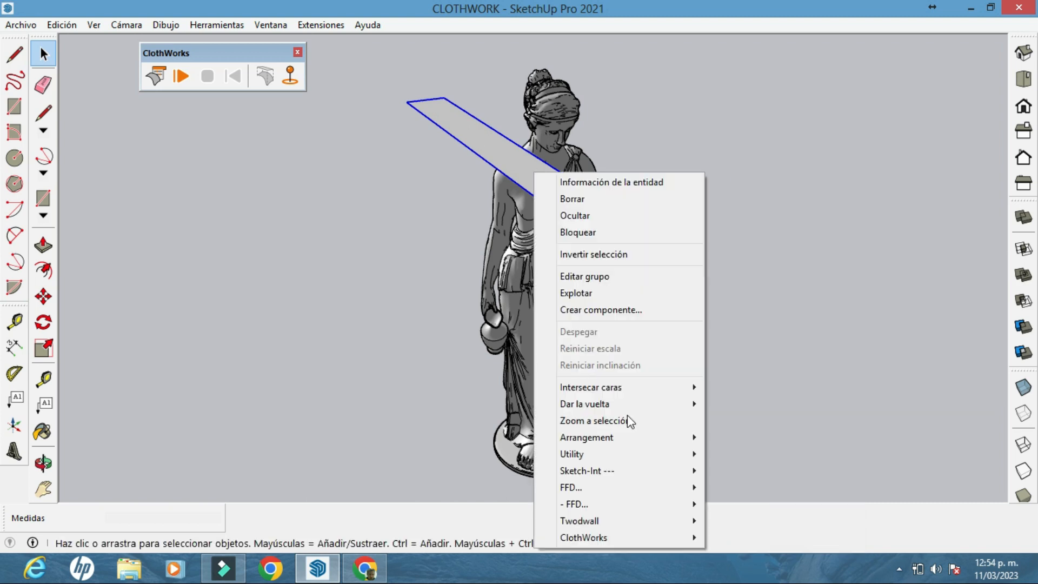
mouse_move(628, 539)
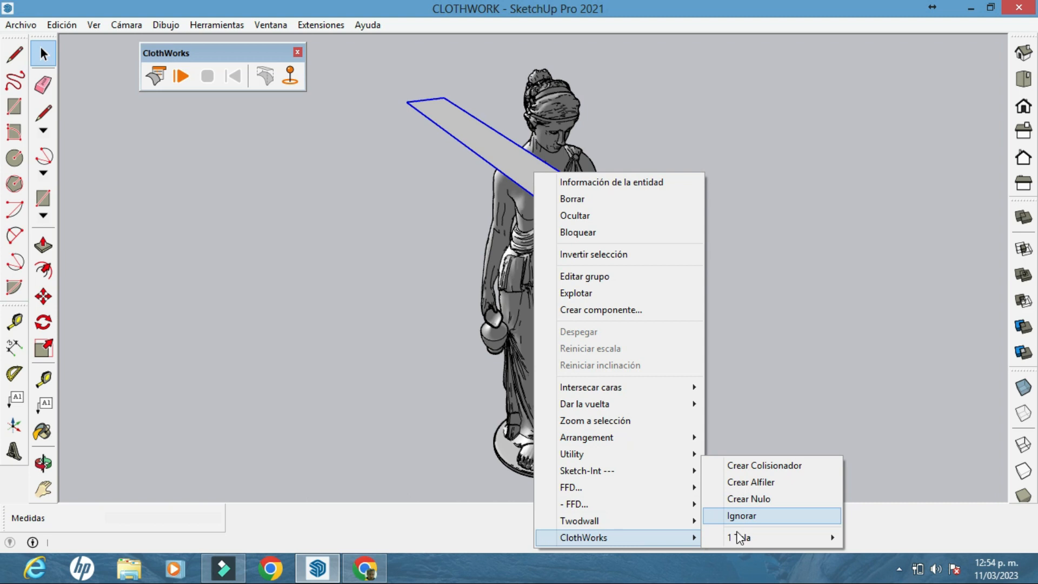
mouse_move(740, 538)
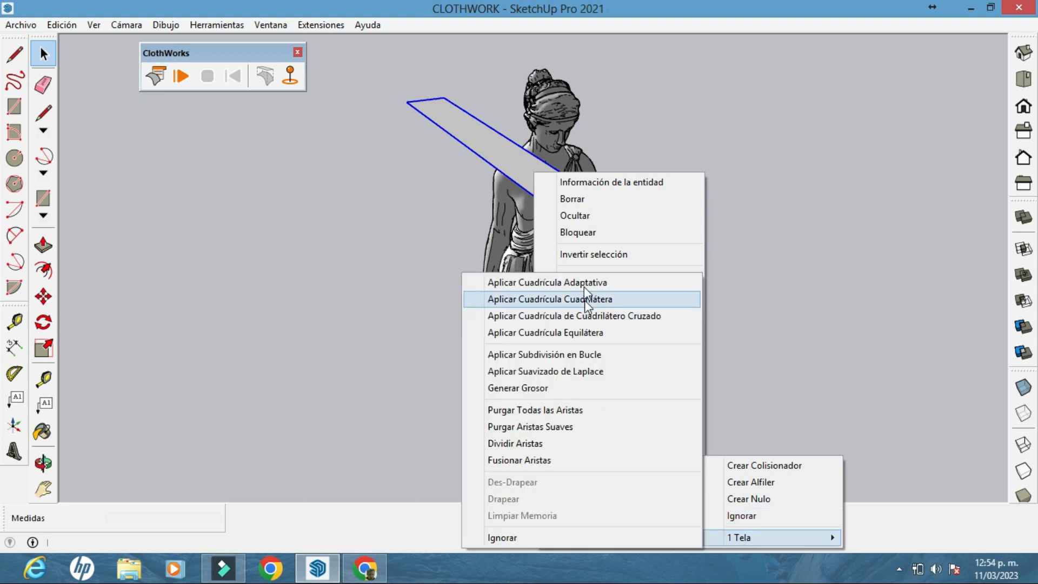
click(584, 299)
click(489, 297)
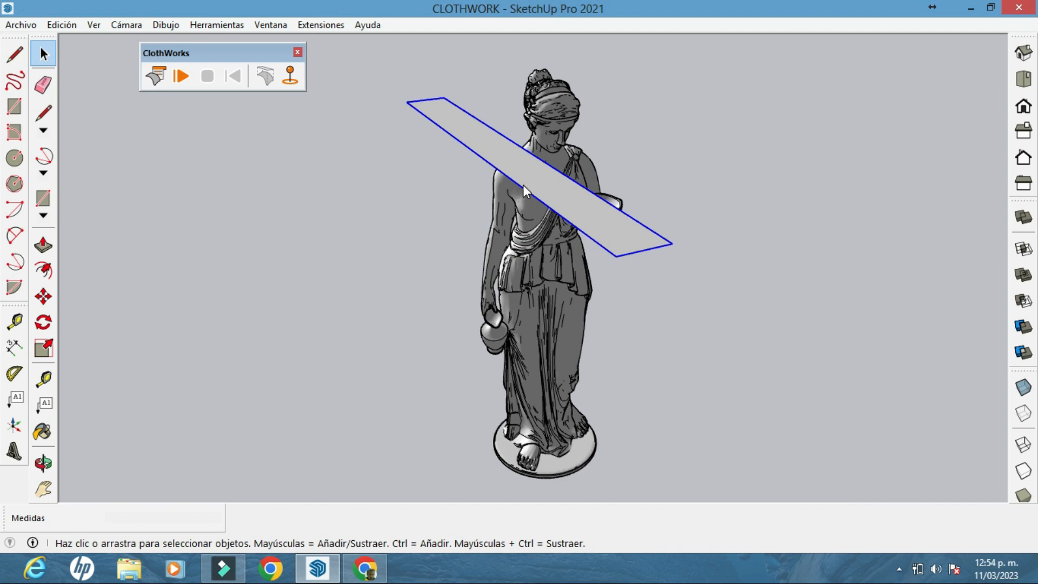
Run the ClothWorks simulation until the strip drapes over the statue's shoulder, then end it
scroll(523, 184, up, 2)
click(182, 76)
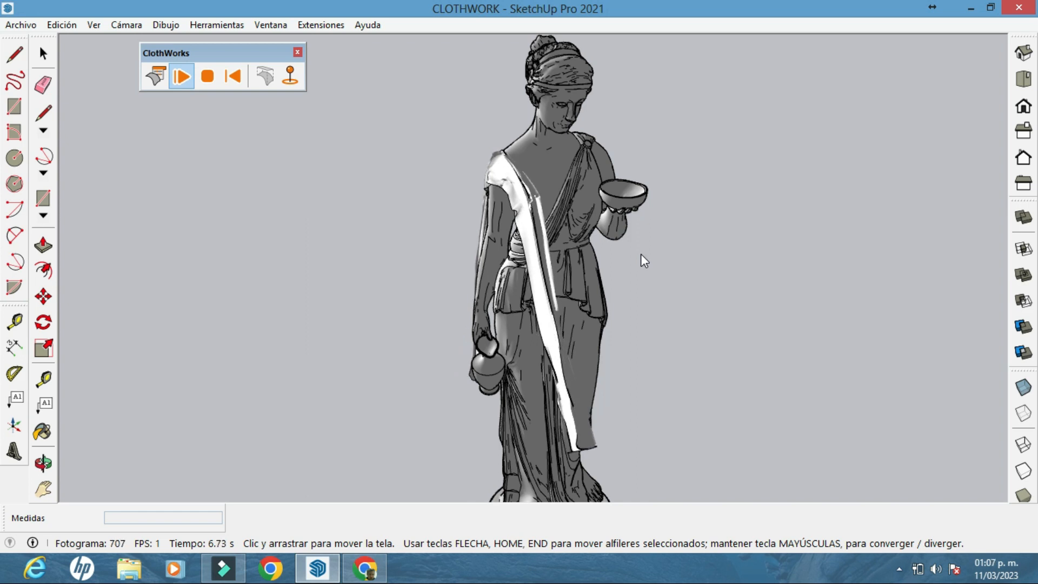
key(b)
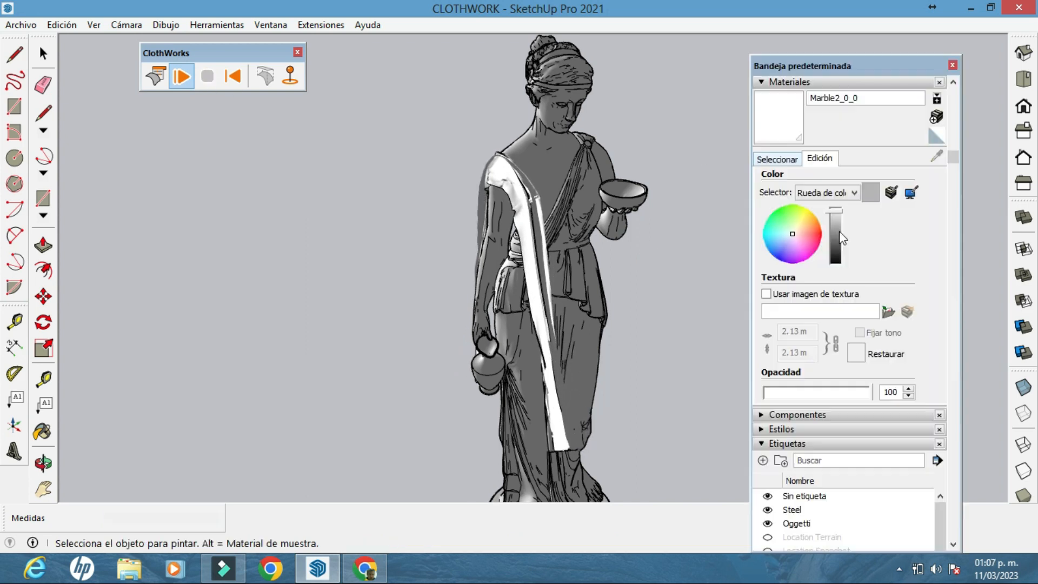
key(space)
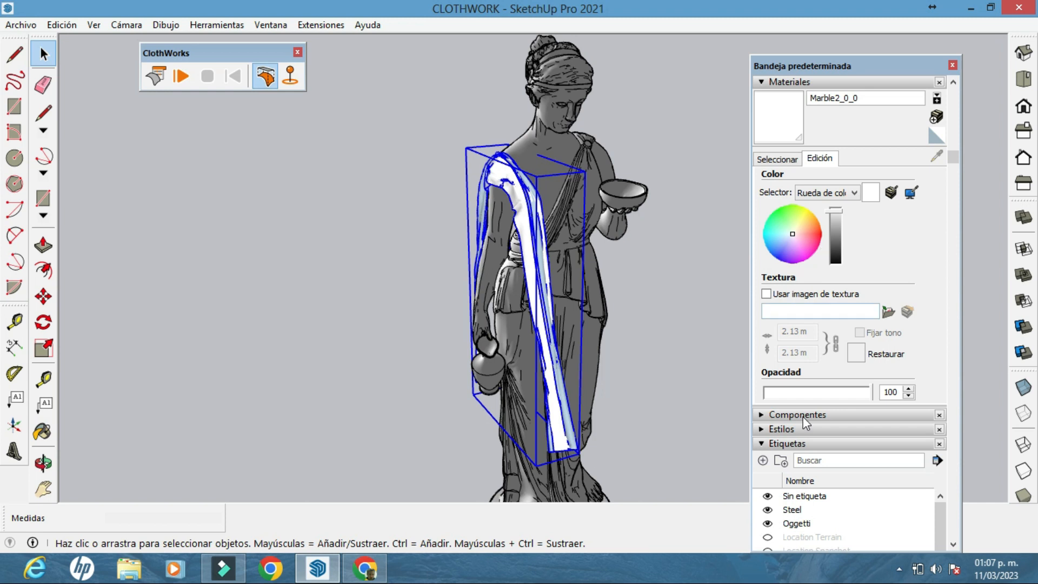
Try the Gamuza verde material on the statue's draped cloth, recoloured to a dark red
click(787, 306)
click(890, 460)
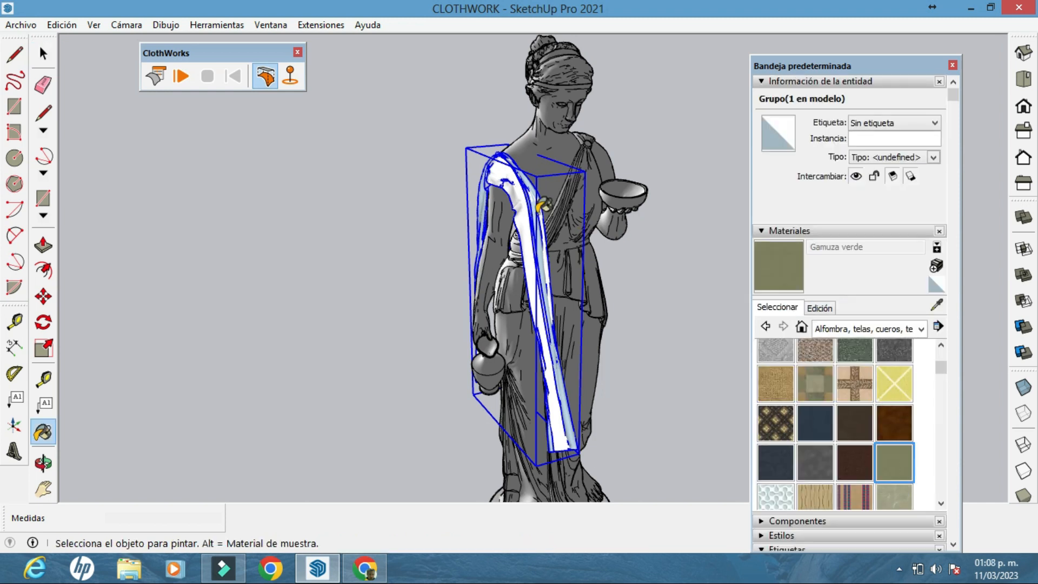
click(536, 212)
click(823, 312)
click(817, 383)
mouse_move(835, 383)
mouse_down()
mouse_move(836, 368)
mouse_move(836, 394)
mouse_up()
click(836, 390)
drag(836, 394, 836, 396)
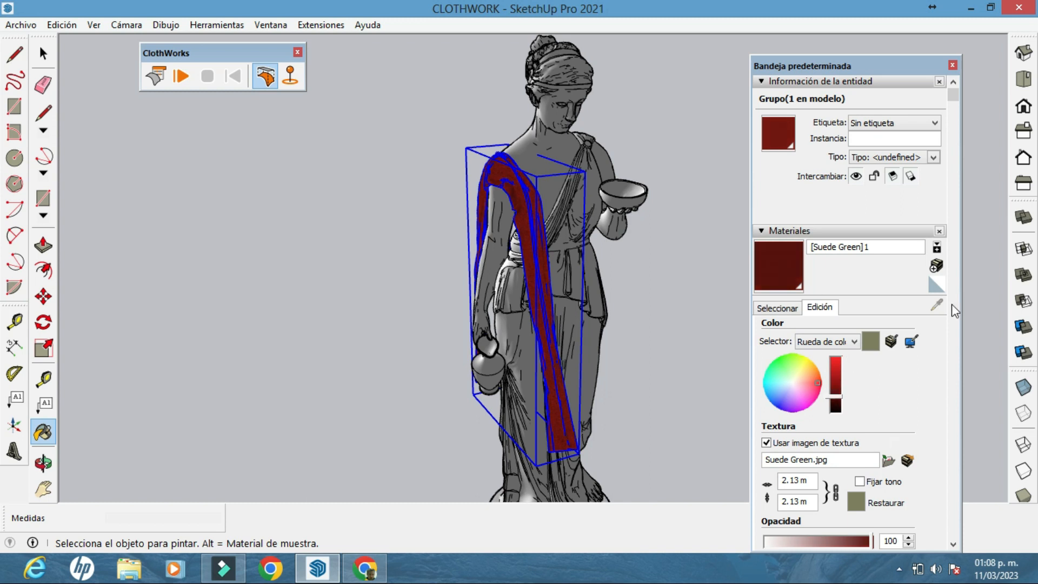
Paint the statue's draped cloth with the Tela de lino fabric material
middle_drag(611, 292, 638, 292)
scroll(638, 292, down, 1)
drag(953, 95, 953, 133)
drag(876, 65, 915, 2)
click(830, 151)
click(936, 341)
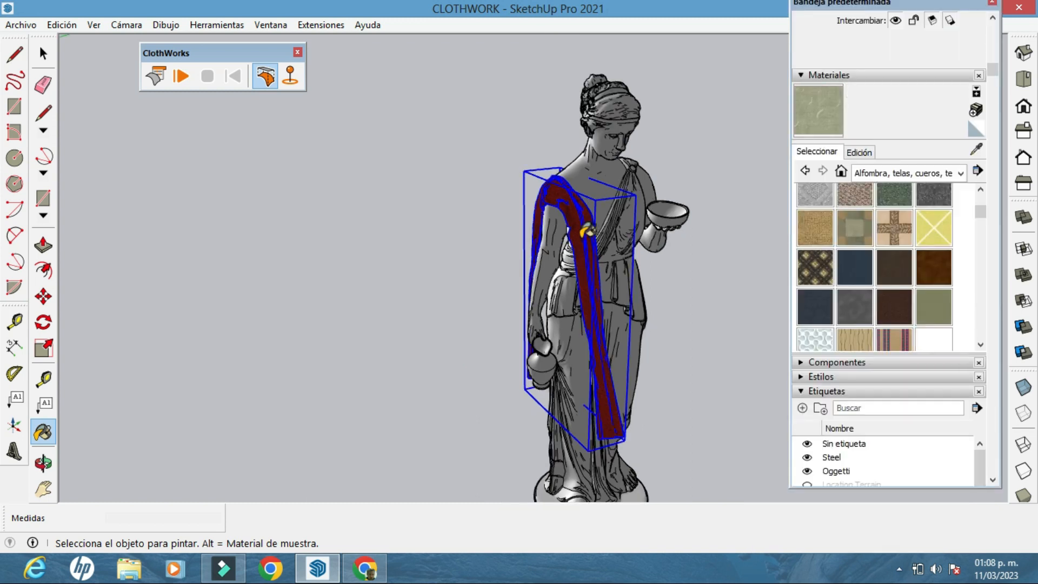
click(590, 231)
Recolour the Tela de lino material on the statue's cloth to bright red and lower its opacity
click(860, 152)
click(875, 222)
click(893, 386)
click(44, 54)
click(532, 178)
middle_drag(532, 178, 530, 92)
click(992, 2)
Set the opacity of the statue cloth's red Tela de lino material to 93
middle_drag(594, 203, 450, 201)
middle_drag(581, 220, 347, 211)
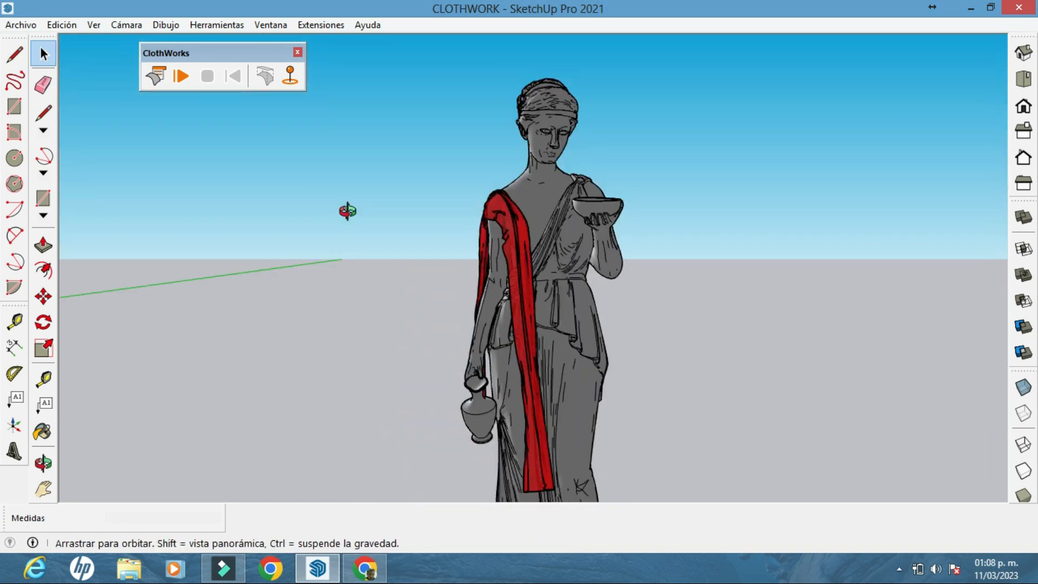
scroll(706, 257, up, 6)
scroll(722, 248, down, 3)
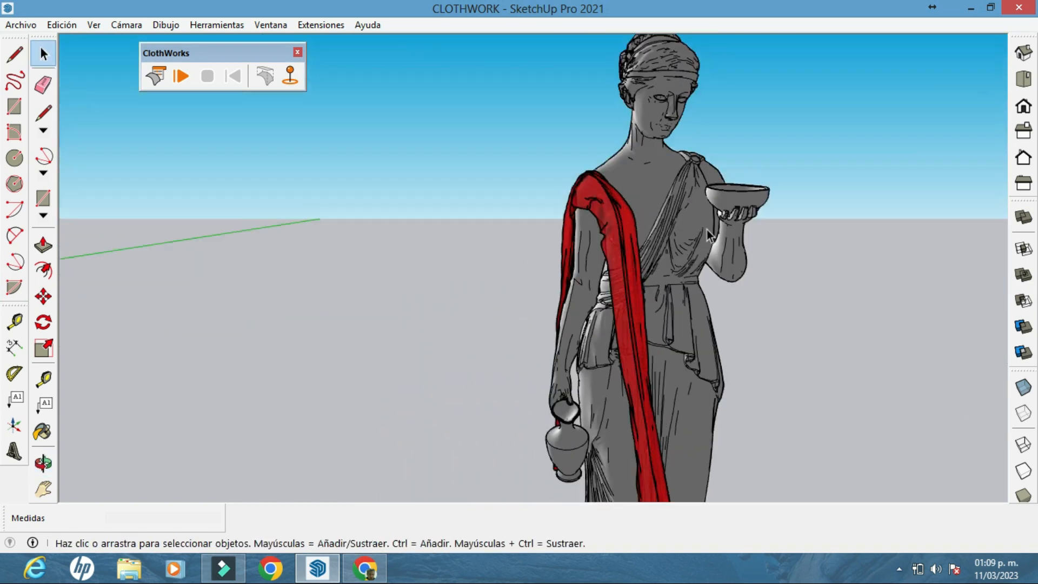
key(b)
drag(899, 386, 904, 387)
key(space)
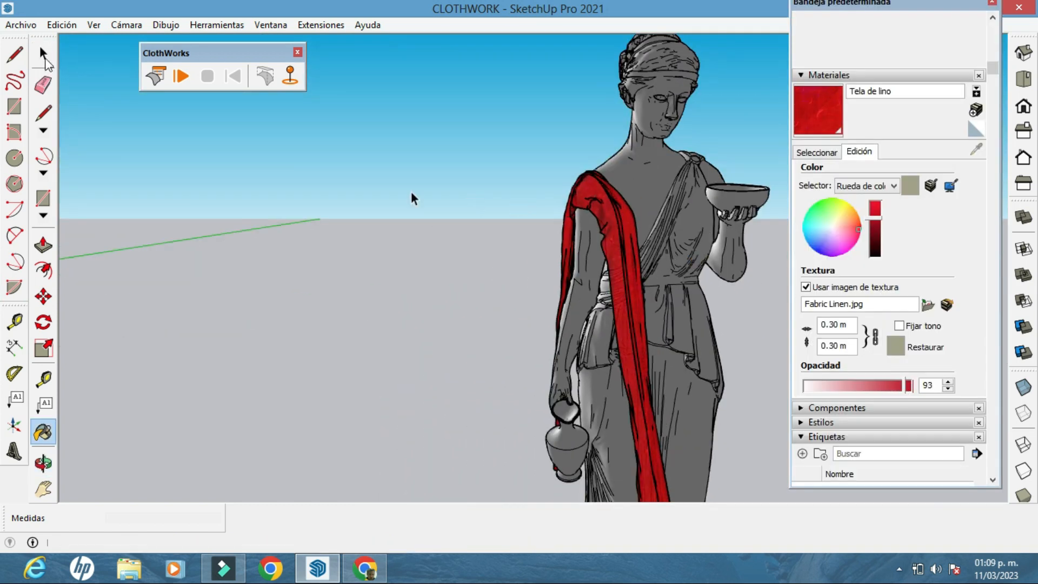
middle_drag(412, 199, 227, 206)
click(992, 3)
Run the ClothWorks simulation again on the statue's red cloth and stop it once the ends hang down
middle_drag(649, 232, 462, 262)
scroll(468, 268, down, 3)
scroll(628, 317, up, 2)
mouse_move(628, 317)
middle_down()
mouse_move(320, 311)
mouse_move(504, 281)
mouse_move(478, 297)
mouse_move(767, 318)
middle_up()
key(b)
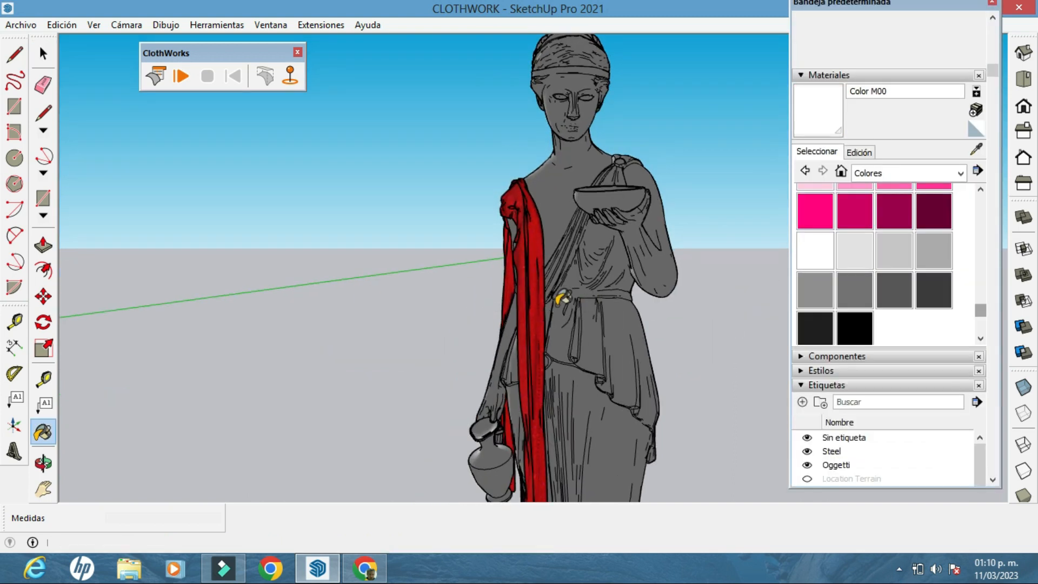
mouse_move(720, 257)
middle_down()
mouse_move(507, 293)
mouse_move(630, 234)
middle_up()
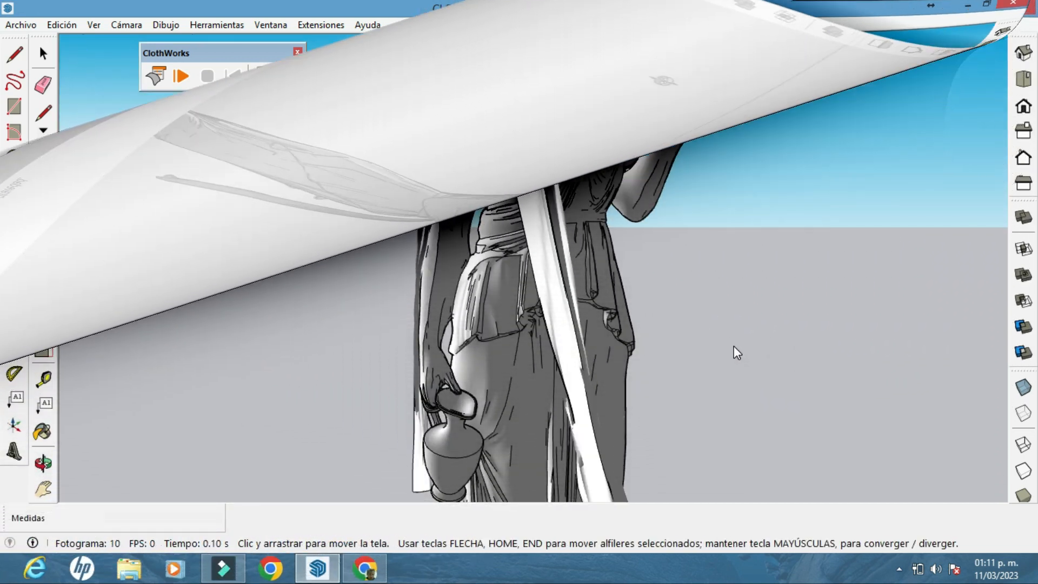
scroll(740, 310, down, 2)
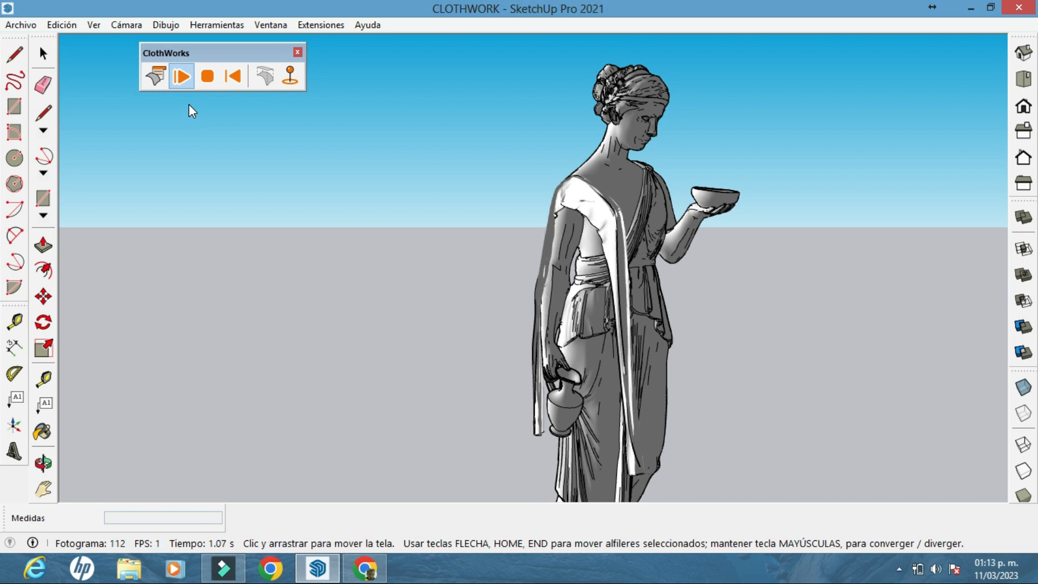
shift+middle_drag(509, 281, 443, 246)
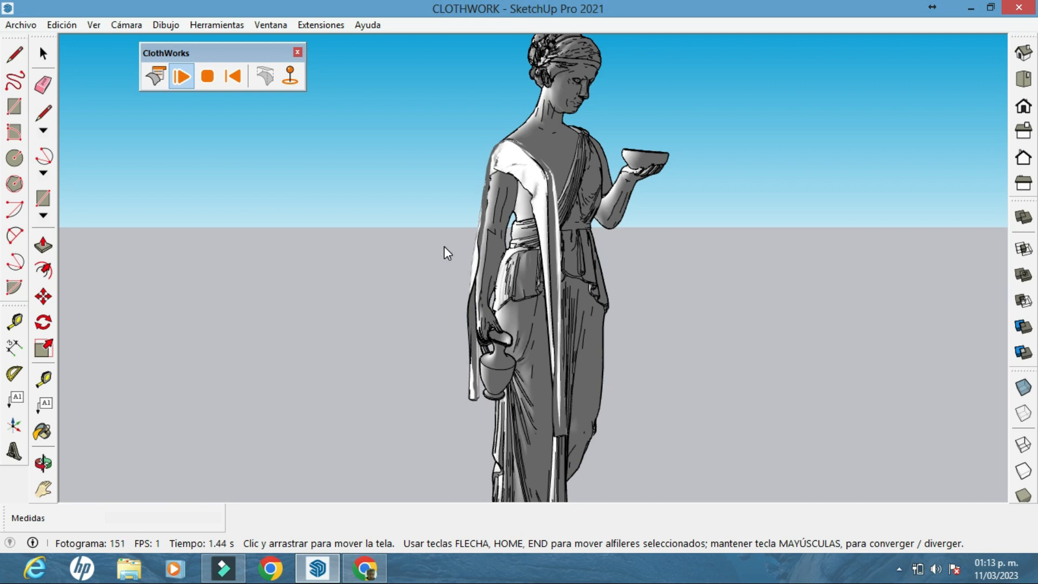
click(207, 77)
Examine the red cloth's drape over the statue's shoulder from the front and side, close up and at full height
middle_drag(433, 179, 812, 235)
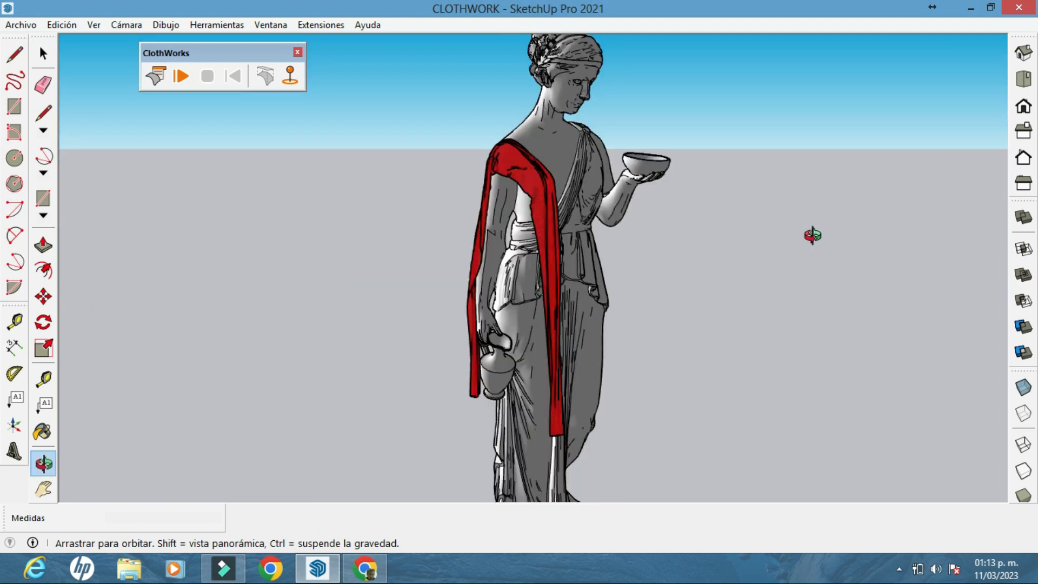
middle_drag(966, 221, 669, 269)
scroll(452, 230, up, 4)
scroll(669, 268, down, 3)
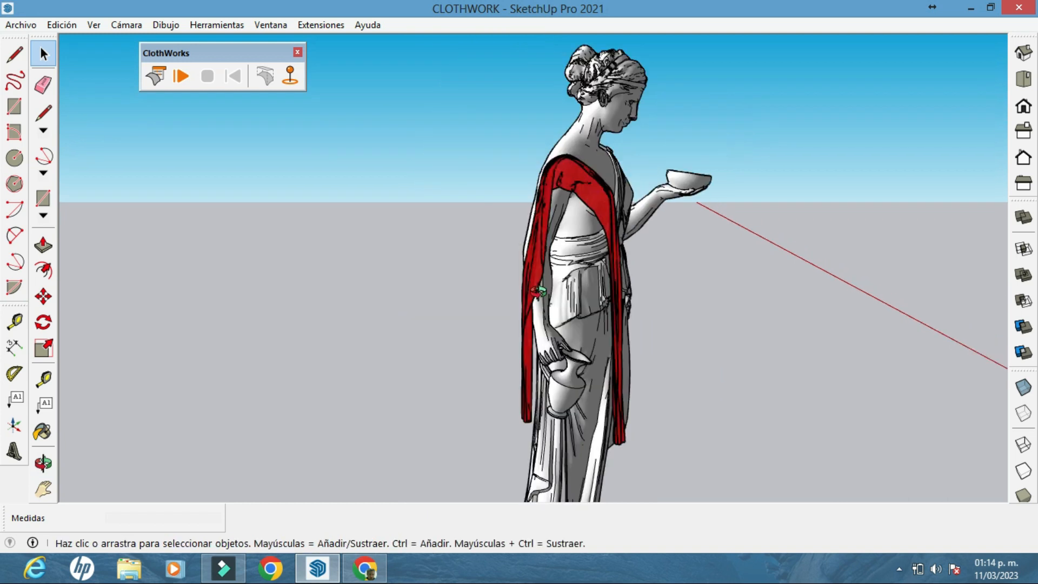
scroll(539, 292, down, 3)
middle_drag(539, 291, 579, 294)
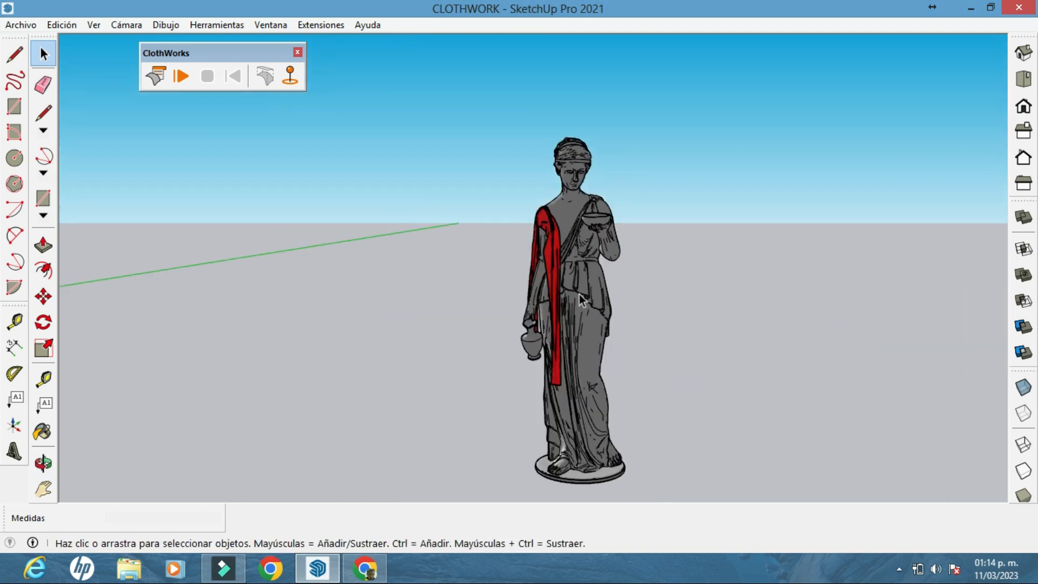
scroll(579, 294, up, 4)
mouse_move(480, 278)
middle_down()
mouse_move(455, 277)
mouse_move(481, 293)
middle_up()
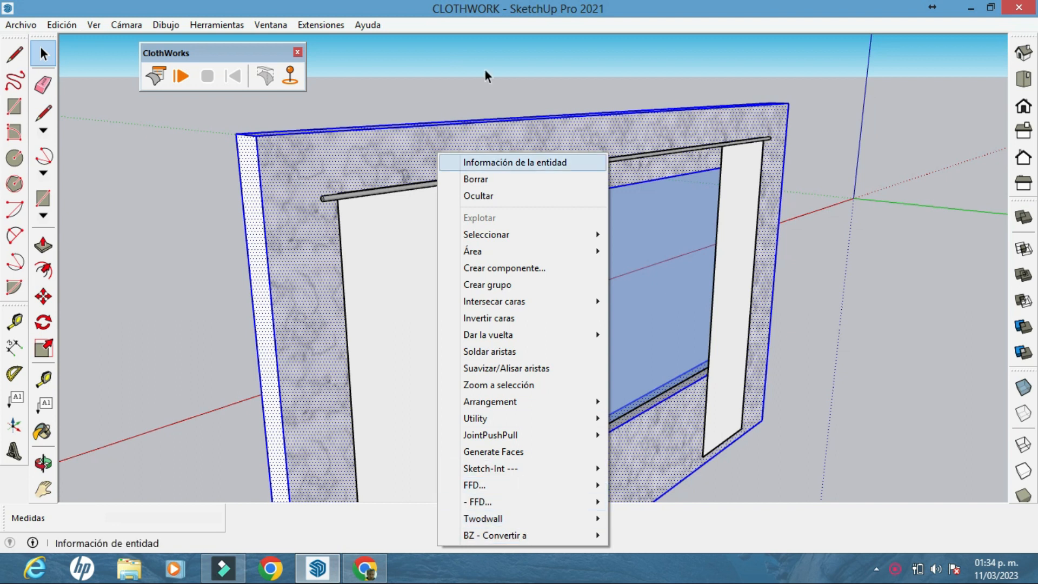
Group the wall geometry around the window and make the group a ClothWorks collider (Colisionador)
click(469, 134)
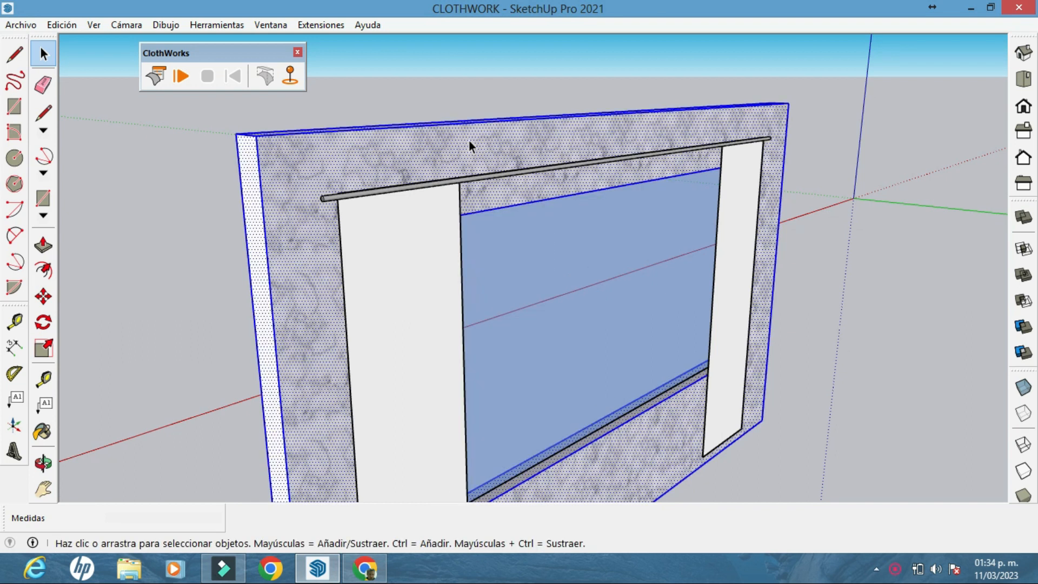
right_click(402, 149)
mouse_move(472, 532)
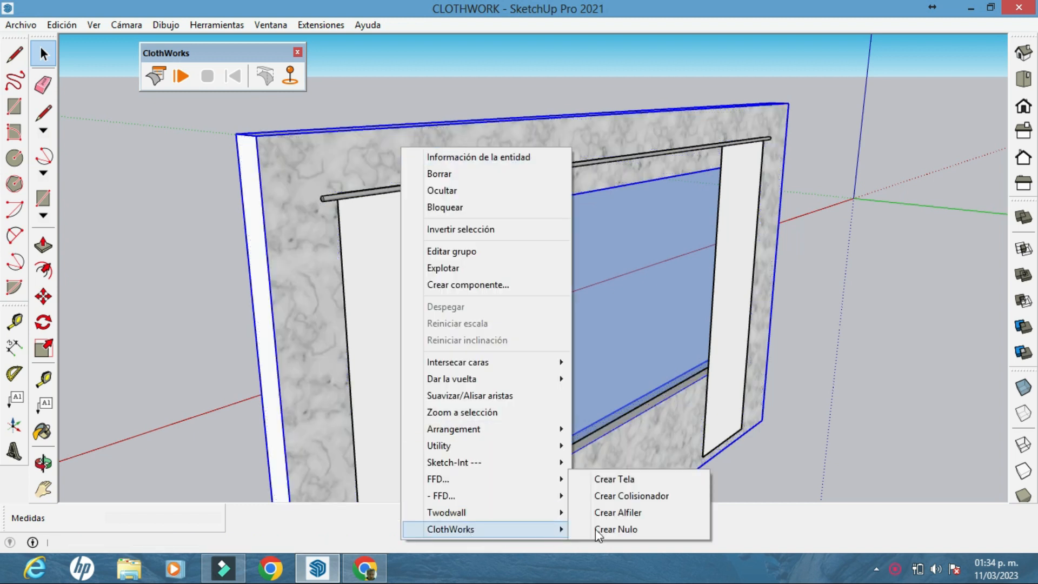
click(619, 495)
Select the left curtain panel and check its ClothWorks cloth (Tela) assignment
middle_drag(619, 496, 476, 179)
middle_drag(612, 202, 457, 189)
click(437, 196)
right_click(438, 196)
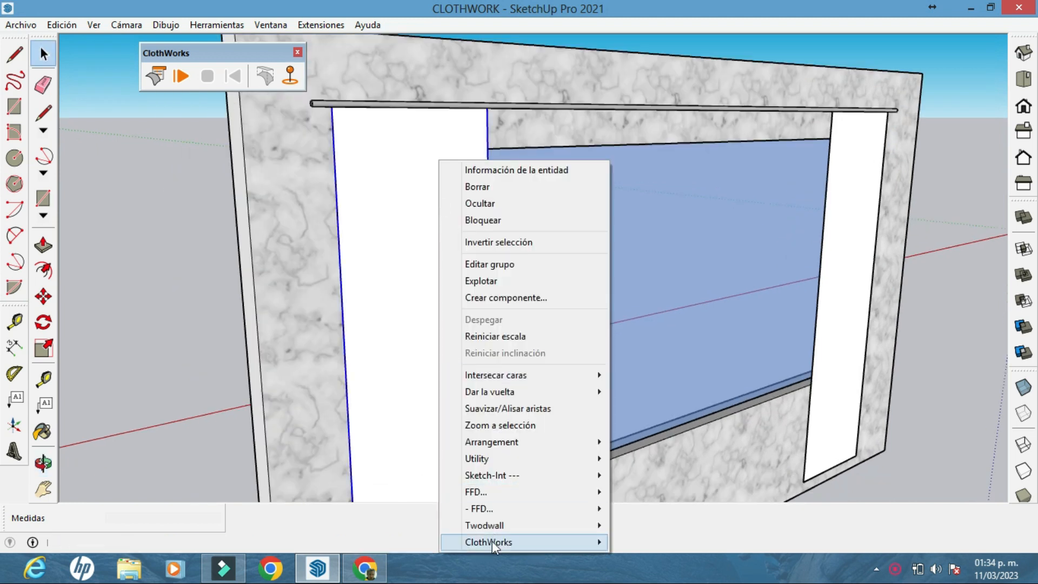
click(674, 39)
shift+middle_drag(597, 247, 497, 227)
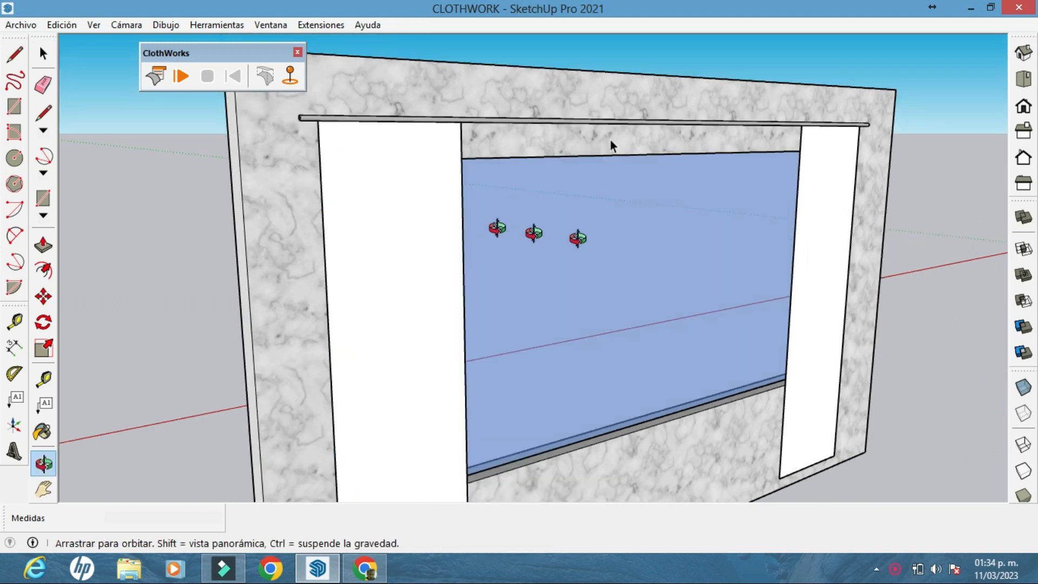
middle_drag(577, 238, 611, 140)
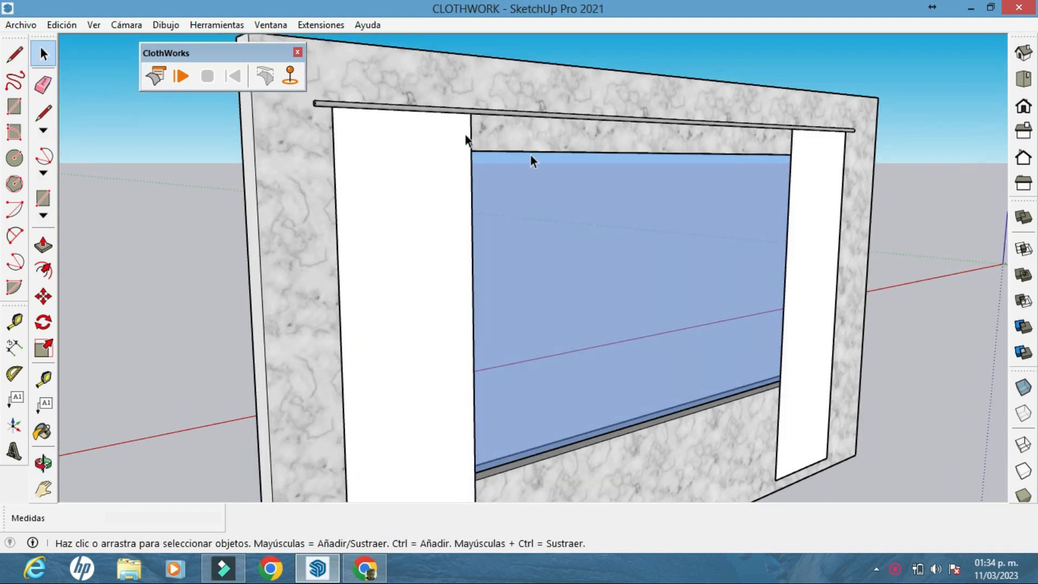
right_click(433, 202)
mouse_move(589, 542)
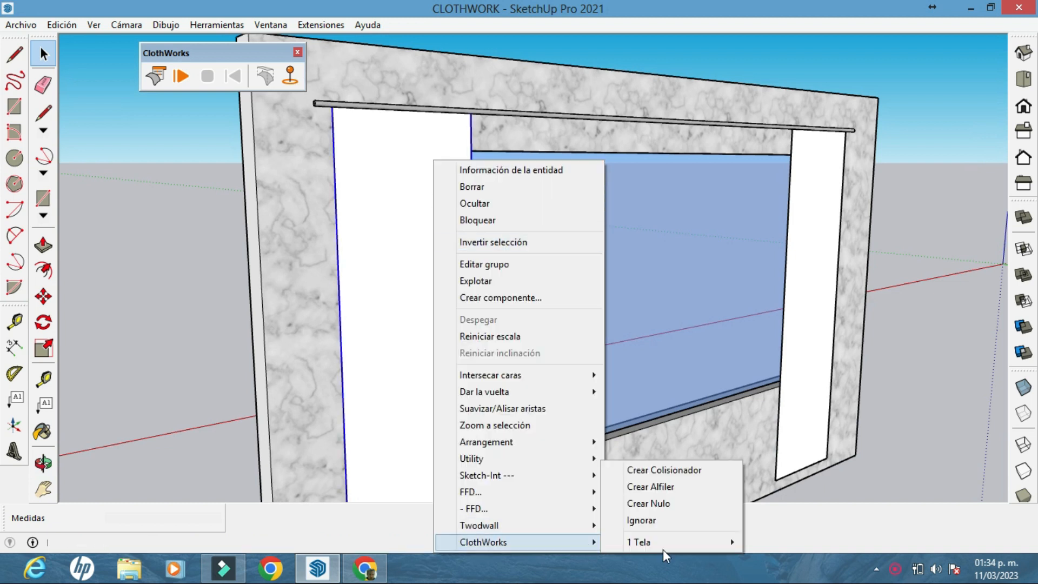
mouse_move(662, 549)
Check the right curtain panel's ClothWorks cloth (Tela) assignment and its grid options
click(806, 222)
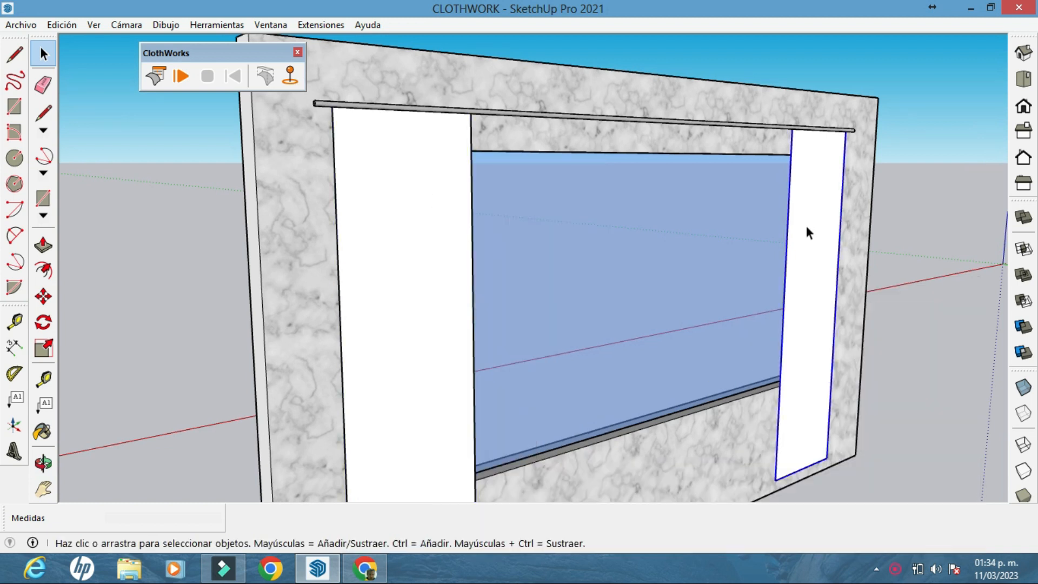
right_click(806, 222)
mouse_move(837, 542)
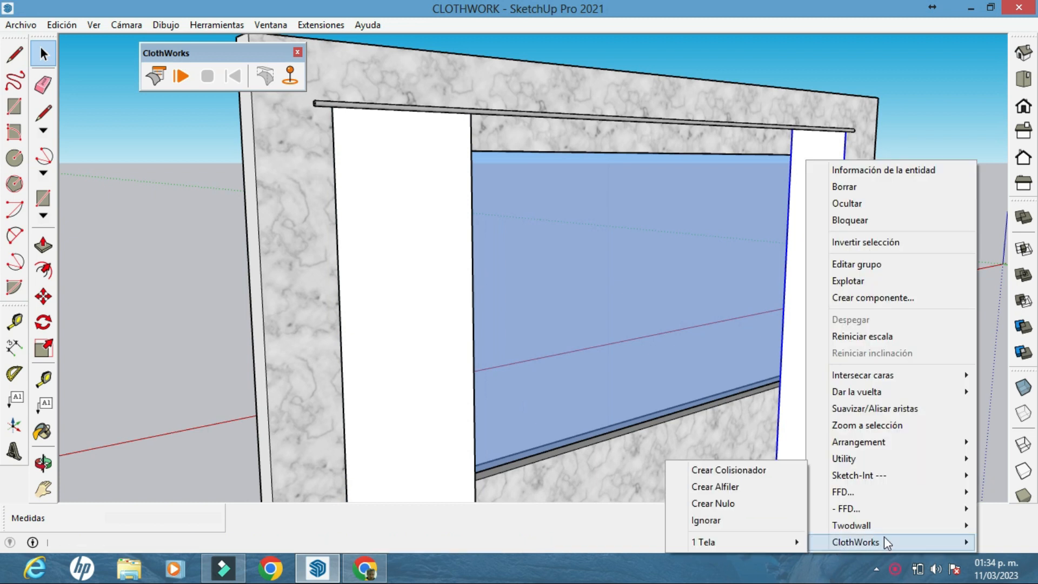
mouse_move(762, 541)
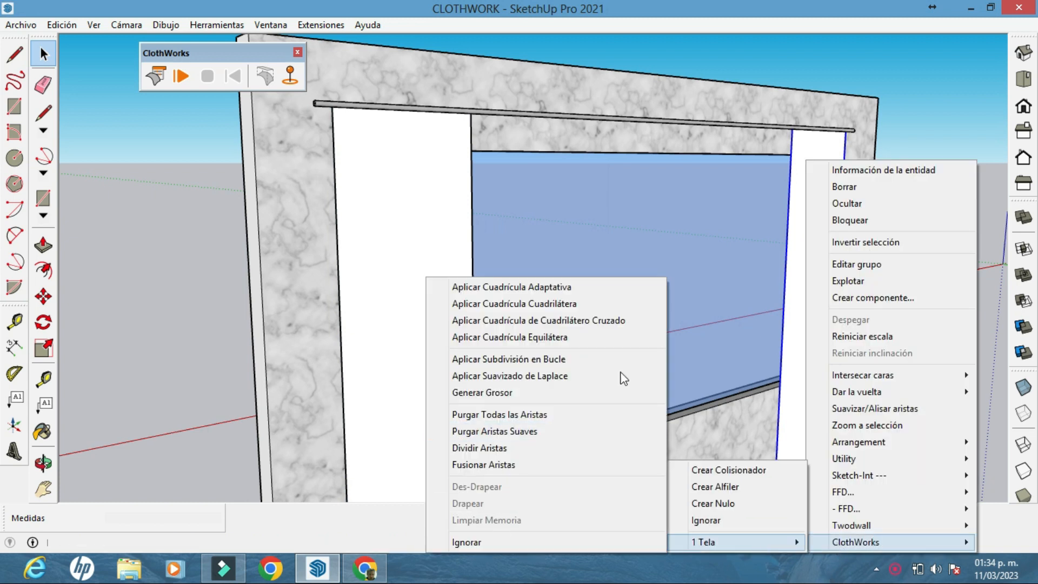
click(494, 206)
Apply a quadrilateral grid (Cuadrícula Cuadrilátera) to the left curtain panel's cloth, purging its coplanar geometry first
click(429, 214)
right_click(428, 214)
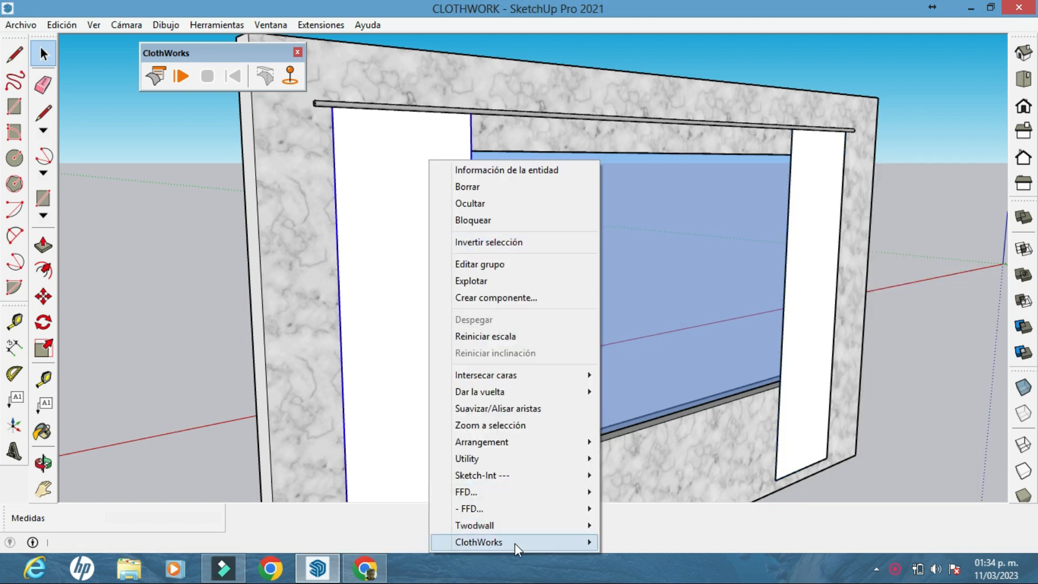
mouse_move(514, 544)
mouse_move(648, 542)
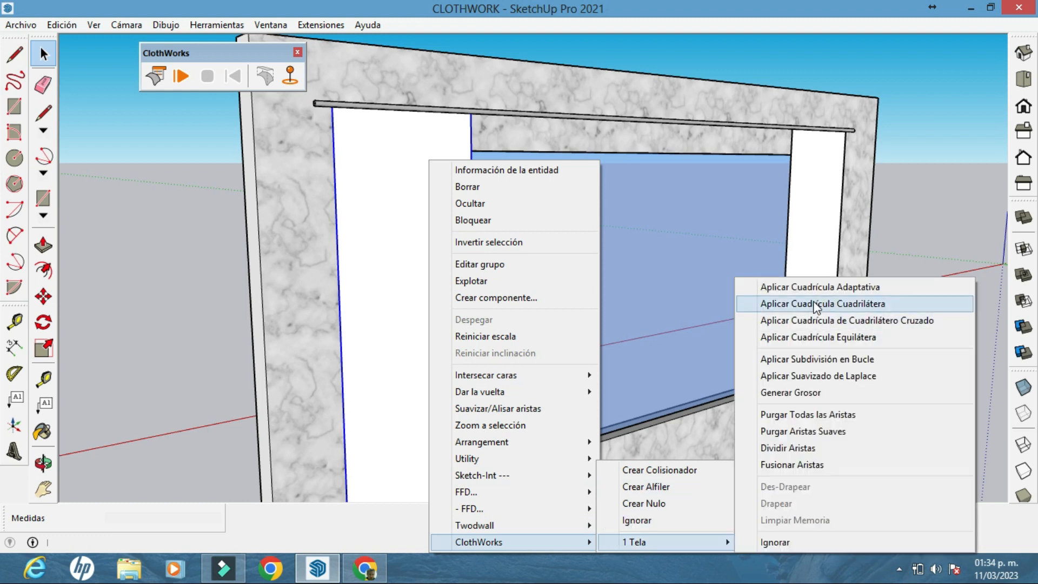
click(814, 304)
click(507, 296)
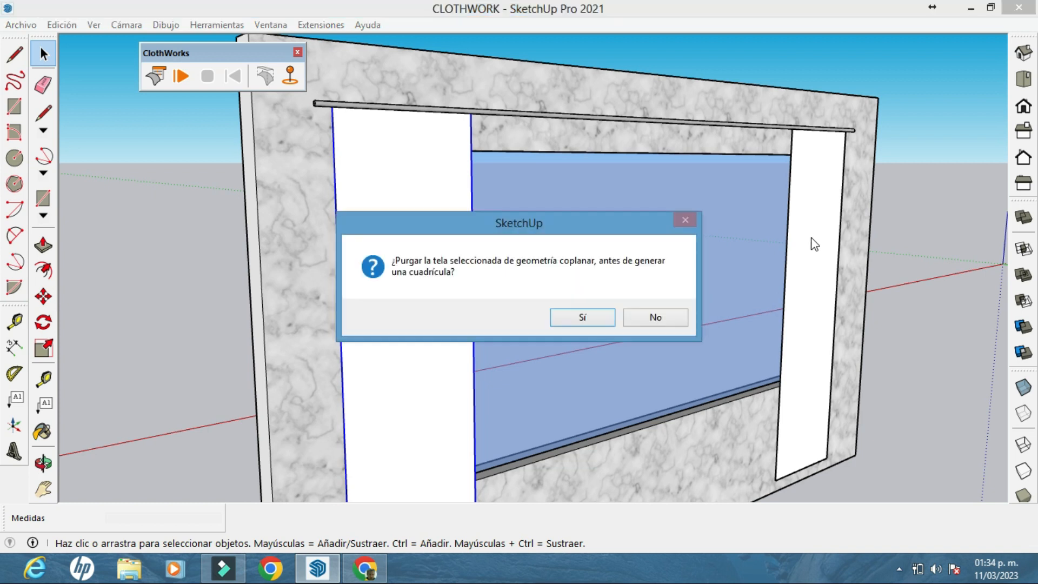
click(601, 322)
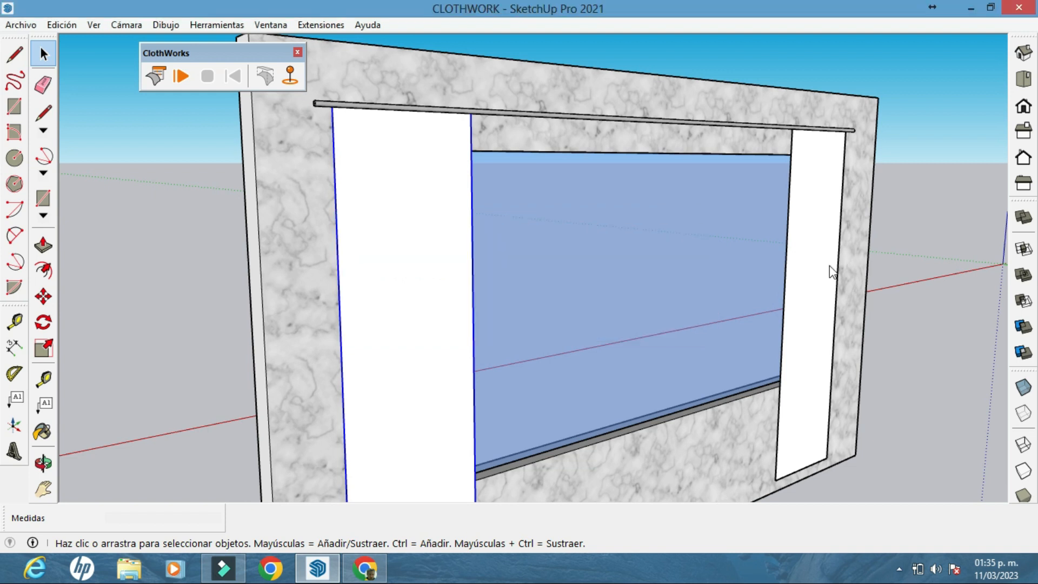
Apply a quadrilateral grid (Cuadrícula Cuadrilátera) with resolution 5000 to the right curtain panel's cloth
click(815, 215)
right_click(815, 215)
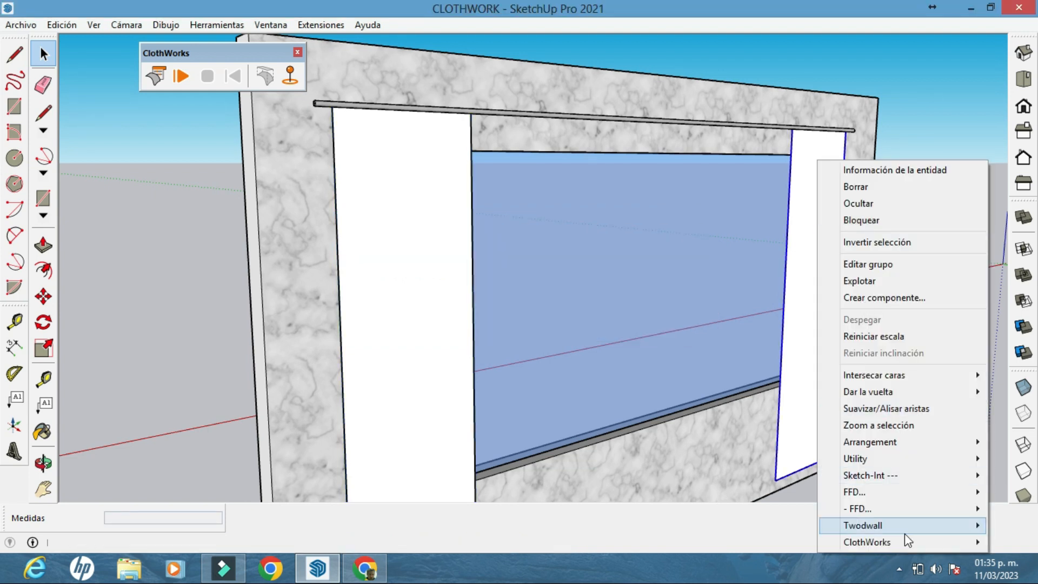
mouse_move(908, 547)
mouse_move(787, 546)
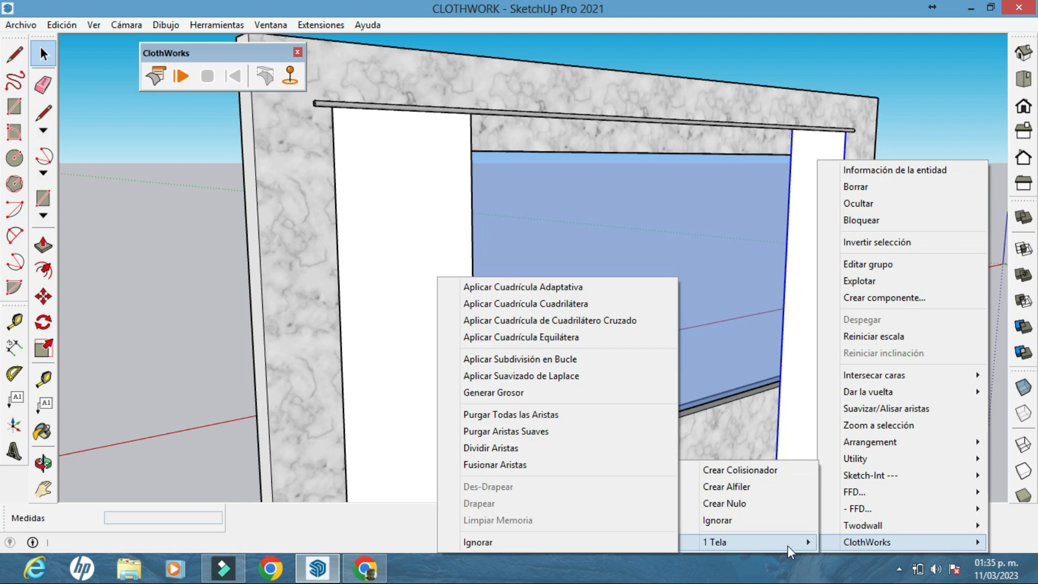
click(625, 308)
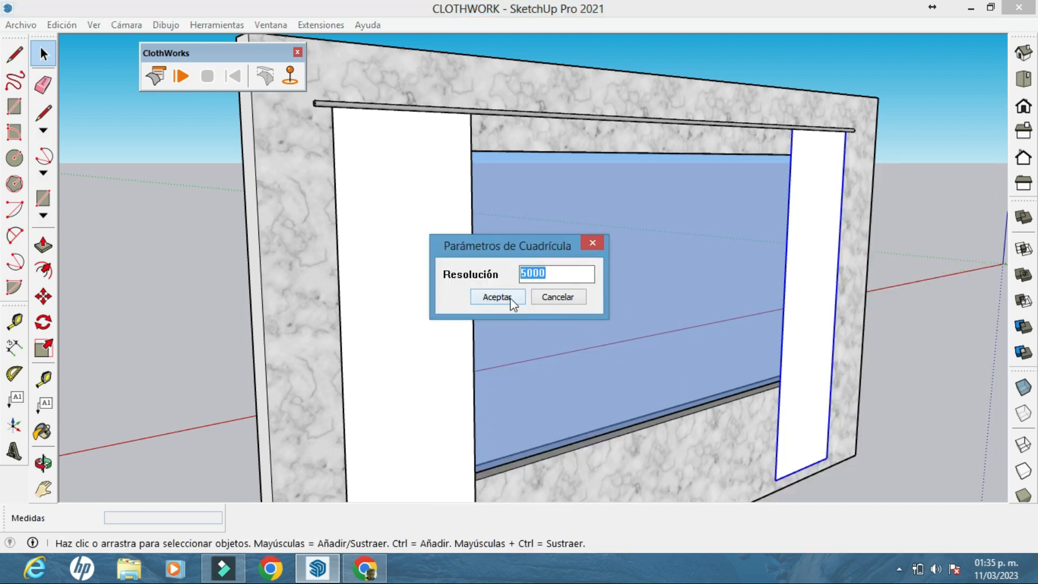
click(560, 299)
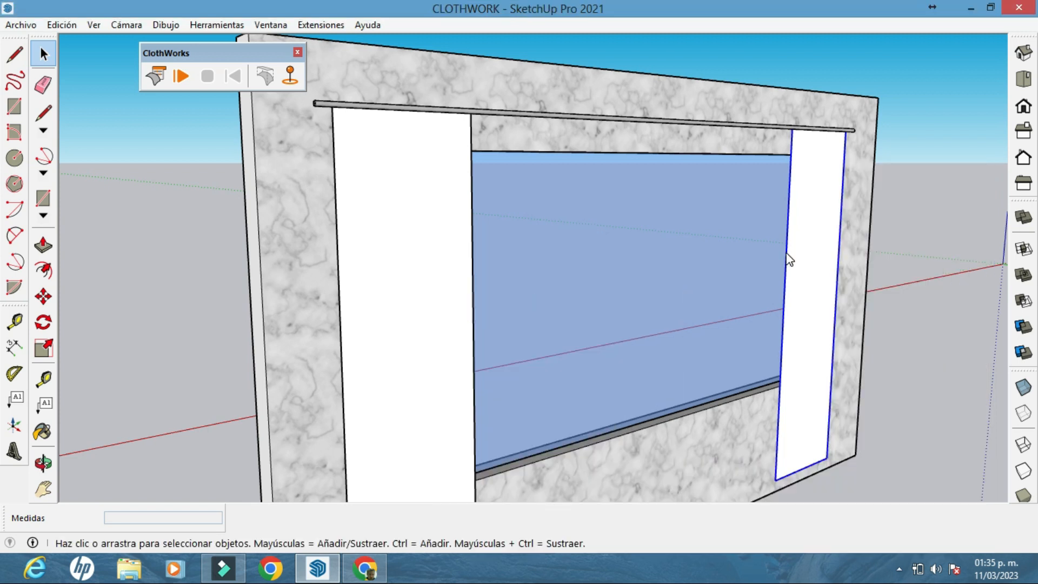
click(581, 320)
Place a ClothWorks pin at each upper corner of the left curtain panel, along the curtain rod
middle_drag(402, 217, 476, 260)
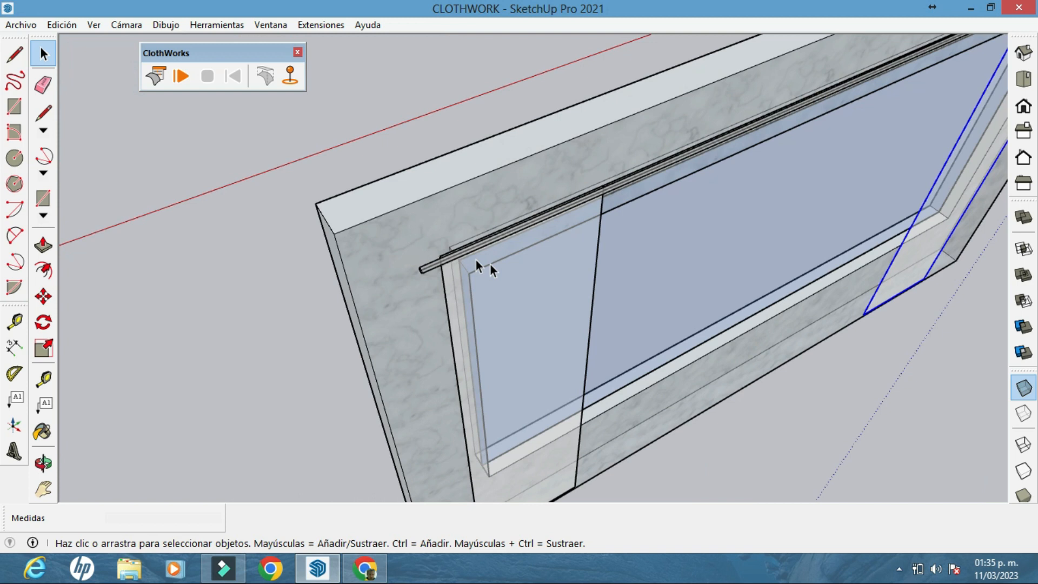
scroll(476, 261, up, 5)
click(290, 76)
click(479, 262)
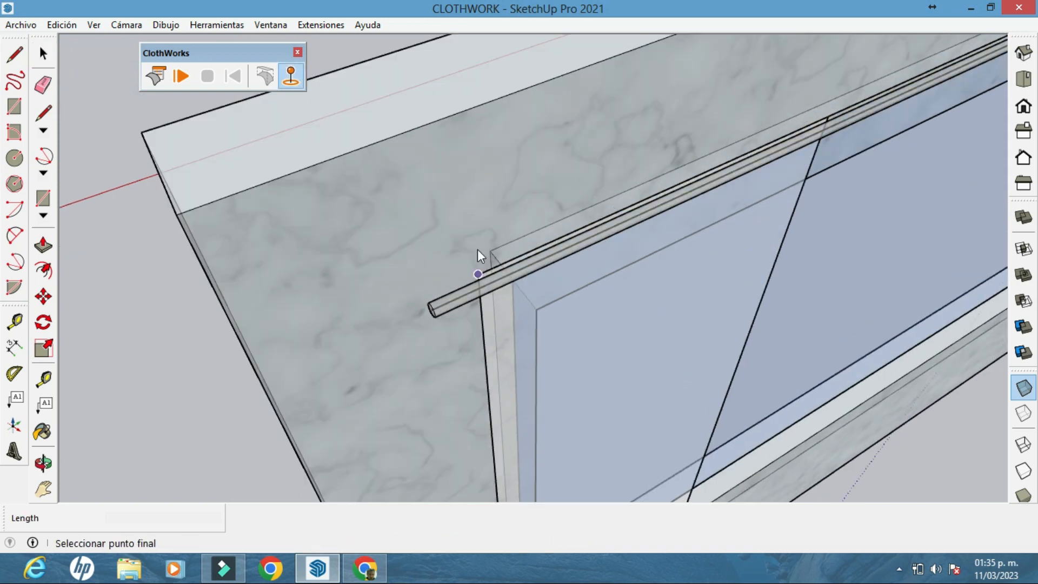
click(478, 249)
click(824, 115)
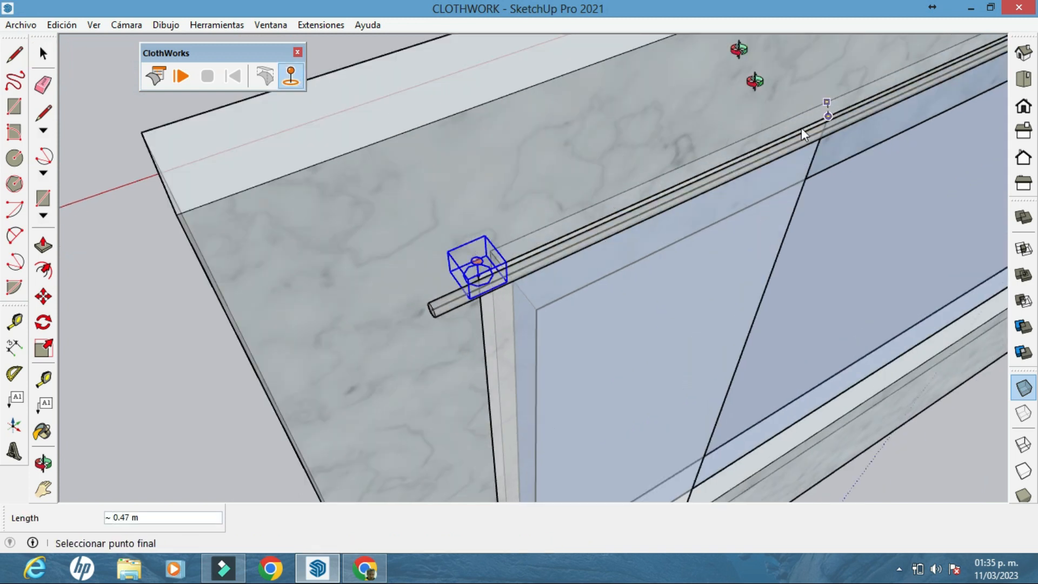
scroll(801, 127, up, 4)
click(870, 182)
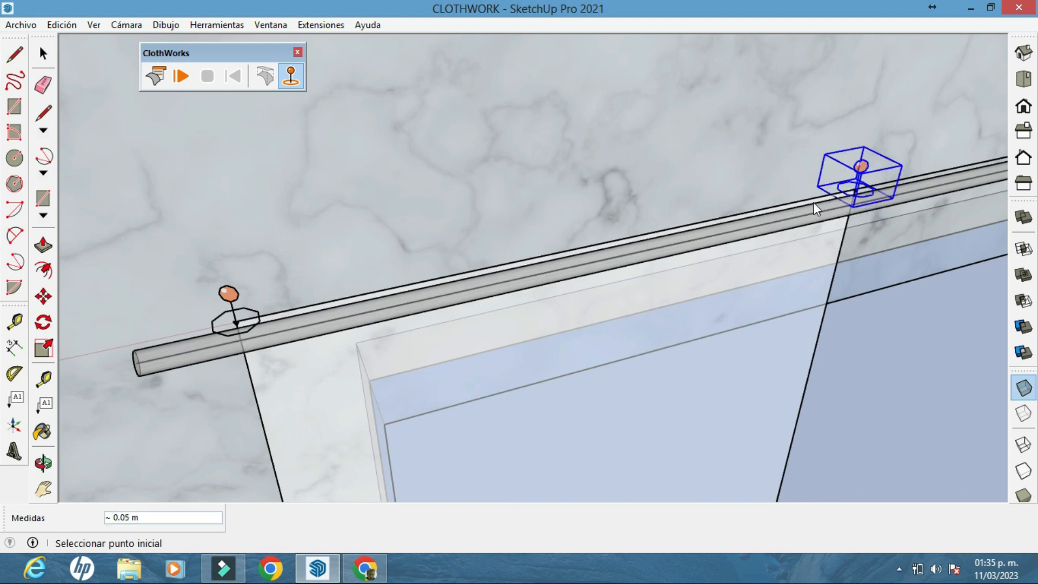
Add seven evenly spaced ClothWorks pins between the corner pins on the left curtain panel's upper edge
click(779, 181)
middle_drag(698, 240, 689, 226)
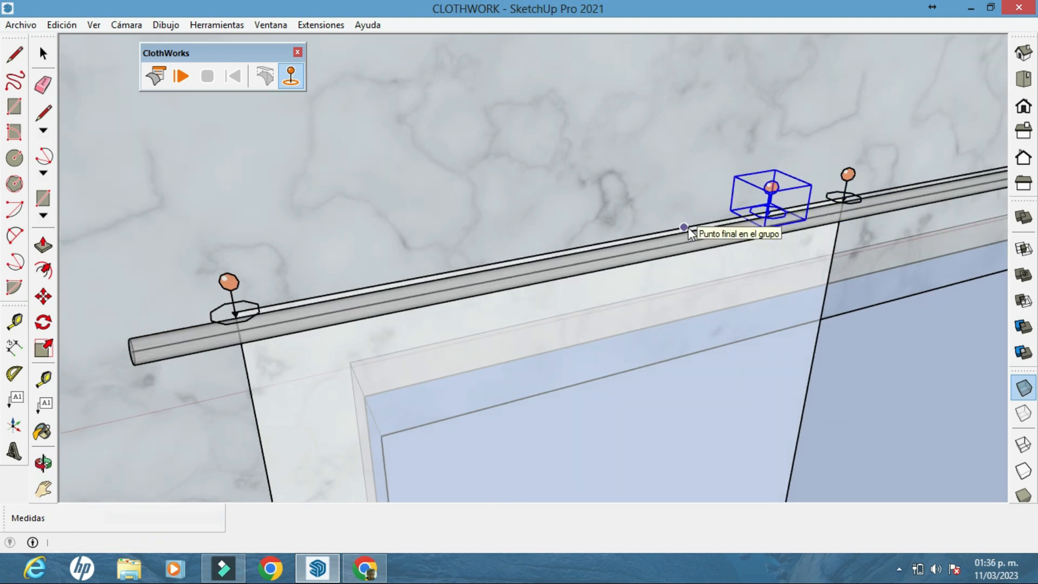
click(684, 227)
click(687, 195)
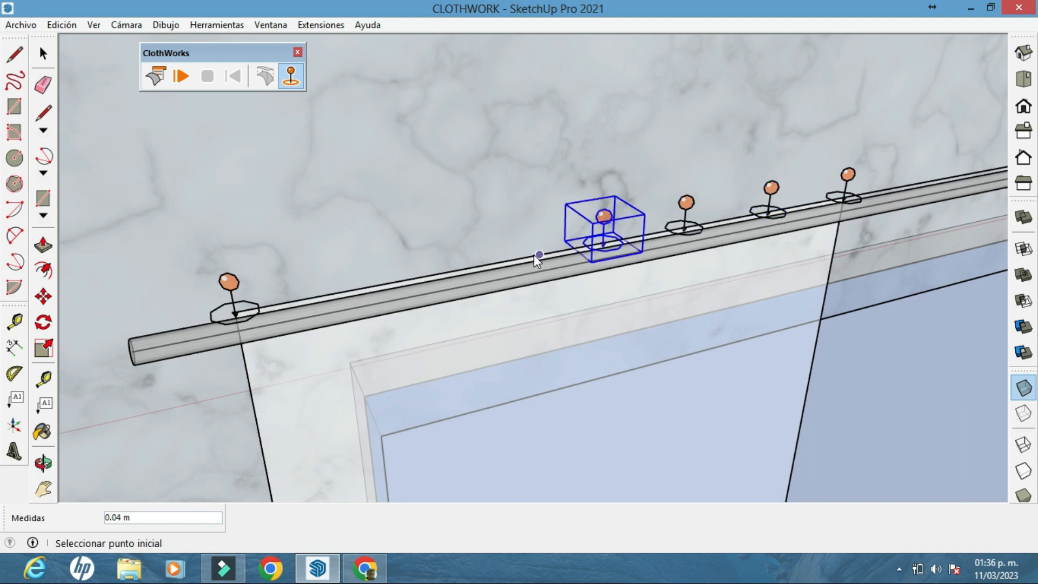
click(537, 238)
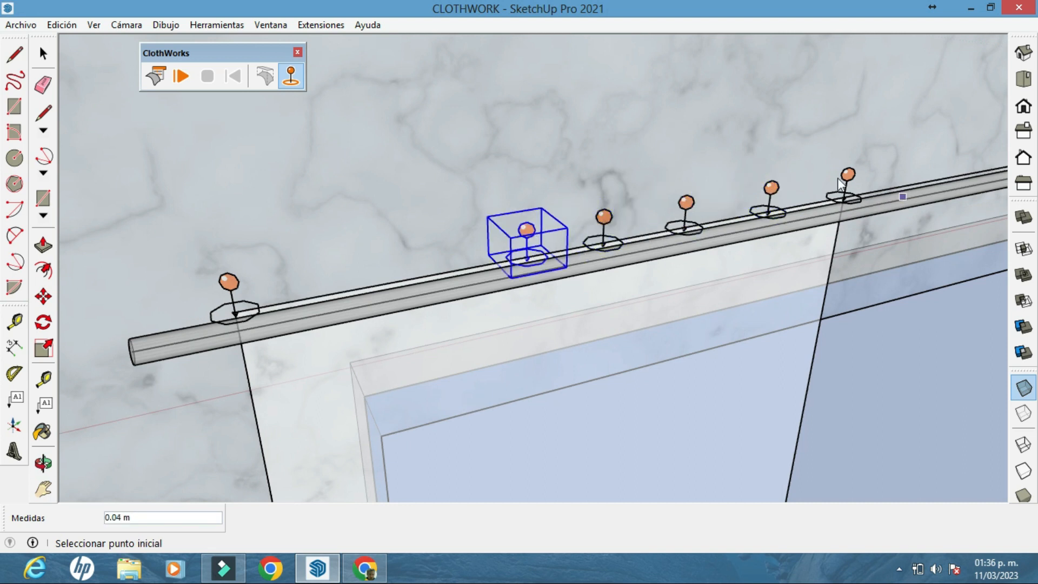
click(457, 246)
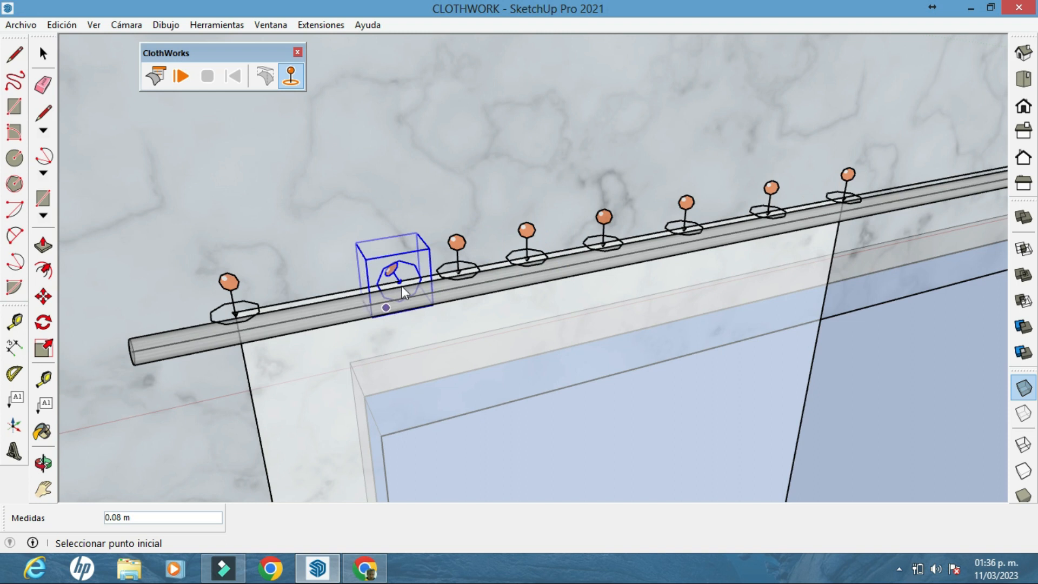
click(378, 281)
click(391, 248)
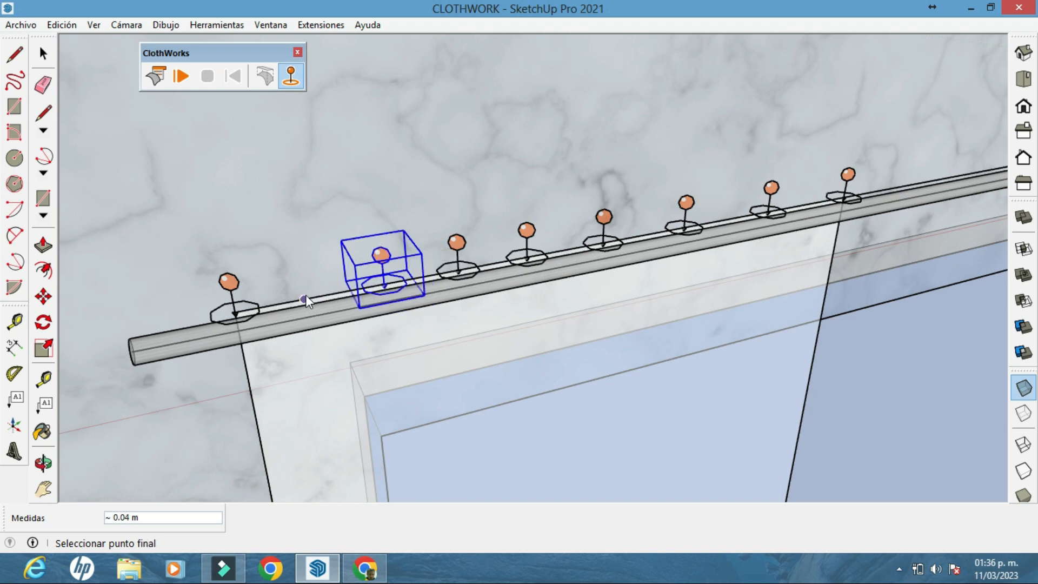
click(310, 260)
Place a ClothWorks pin at each upper corner of the right curtain panel
scroll(751, 217, down, 2)
shift+middle_drag(860, 259, 81, 419)
scroll(540, 306, up, 4)
click(542, 306)
click(546, 274)
scroll(597, 268, down, 1)
shift+middle_drag(741, 262, 417, 336)
click(803, 242)
click(804, 202)
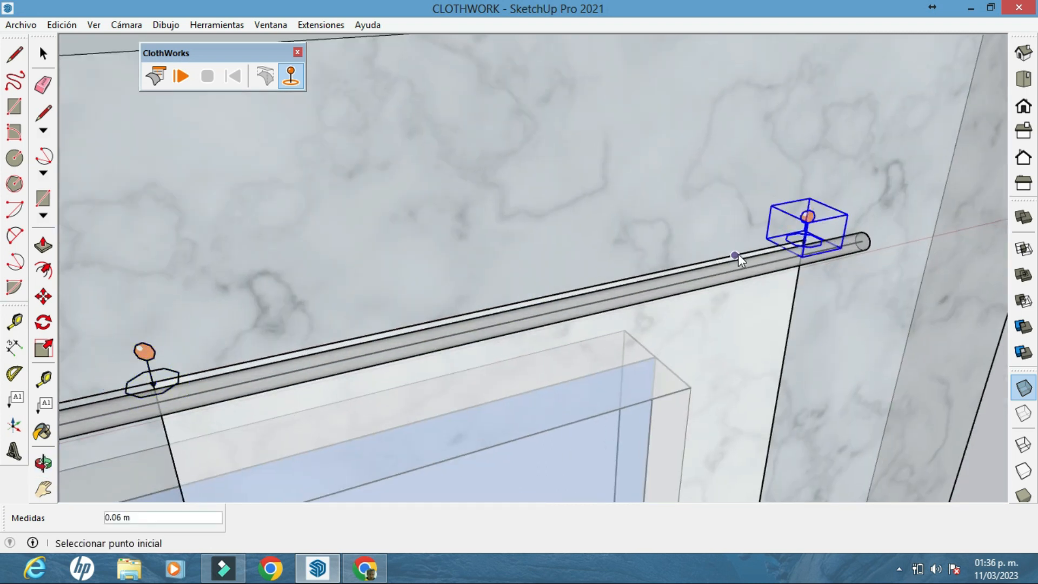
Add six evenly spaced pins along the right curtain panel's upper edge, working inward from the outer corner pin
click(736, 220)
click(669, 232)
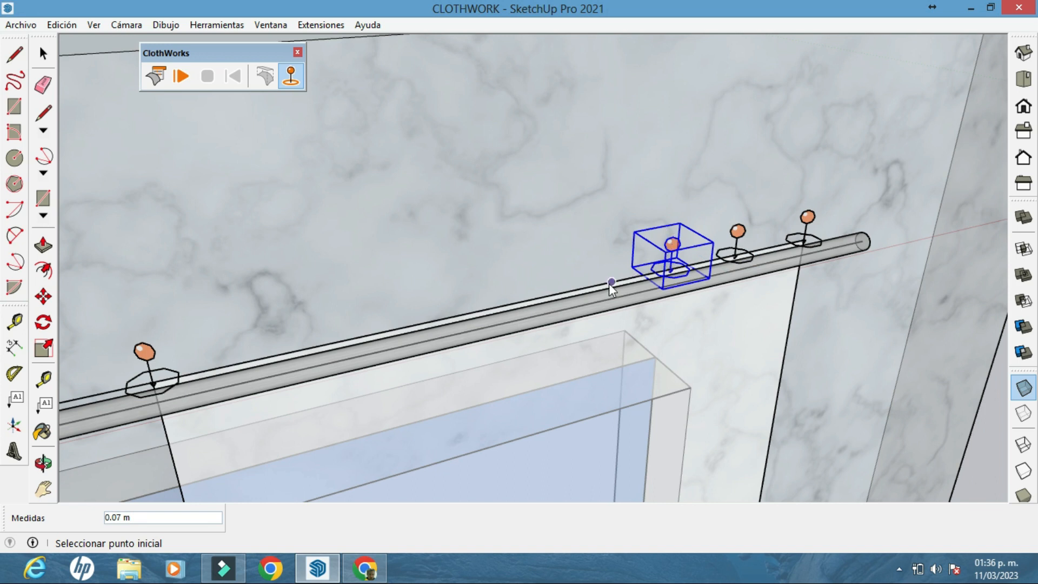
click(600, 254)
click(528, 299)
click(523, 264)
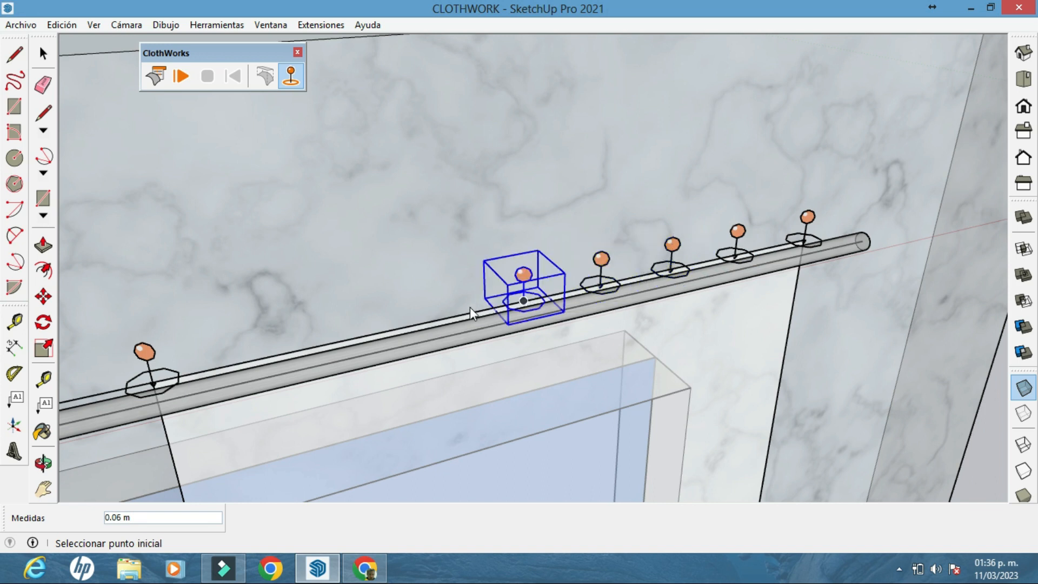
click(445, 315)
click(446, 276)
click(363, 336)
click(367, 291)
click(286, 349)
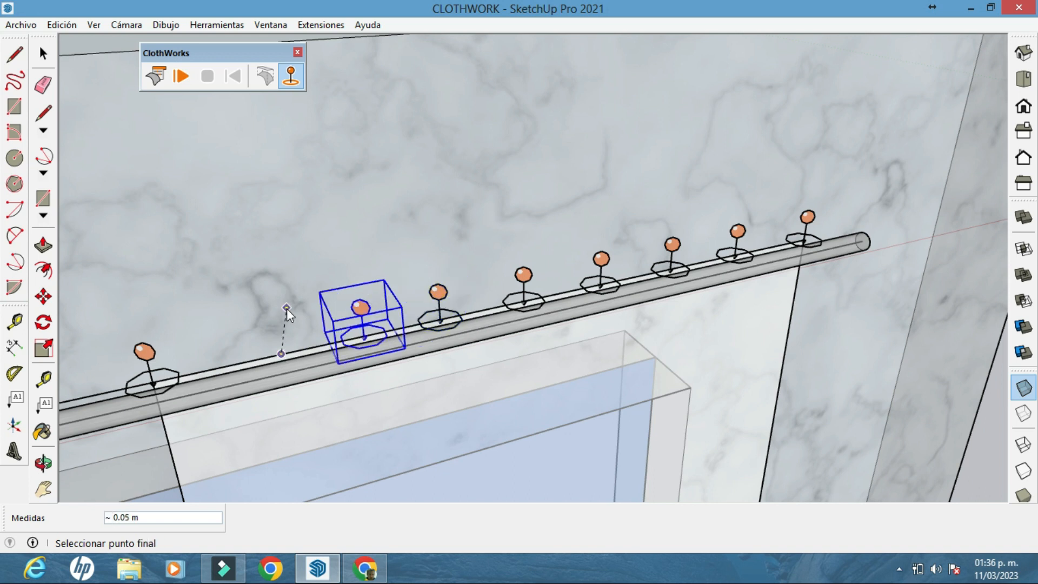
click(286, 311)
key(ctrl+z)
click(295, 352)
click(294, 315)
key(ctrl+z)
Place the last two pins on the right curtain panel's upper edge, filling the gap beside the inner corner pin
click(282, 354)
click(281, 318)
click(210, 369)
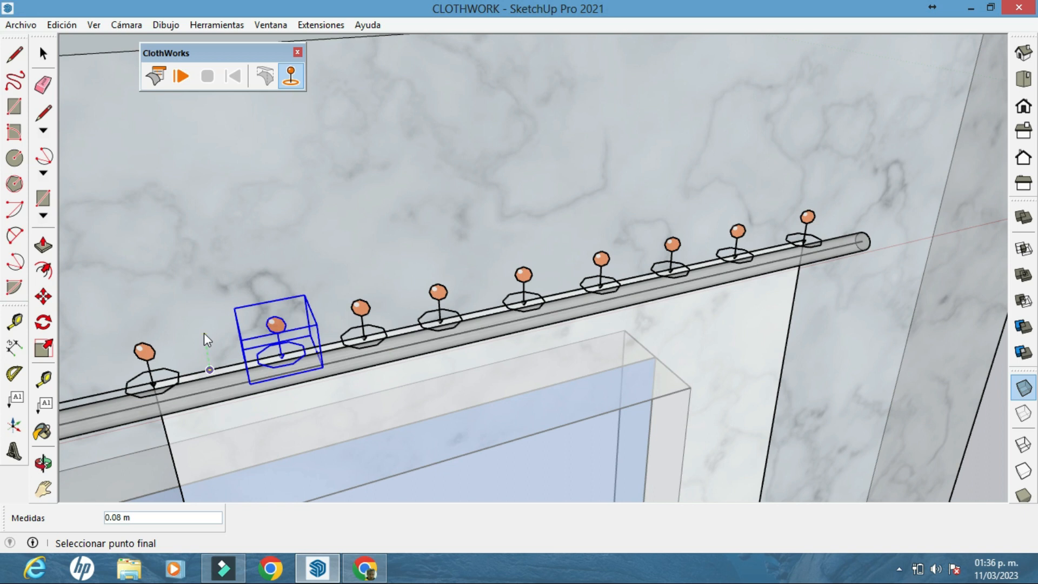
click(204, 332)
key(ctrl+z)
click(212, 328)
Turn off X-ray display and leave the pin tool for the Select tool
scroll(216, 327, down, 3)
shift+middle_drag(494, 292, 954, 180)
scroll(766, 189, down, 6)
click(1023, 388)
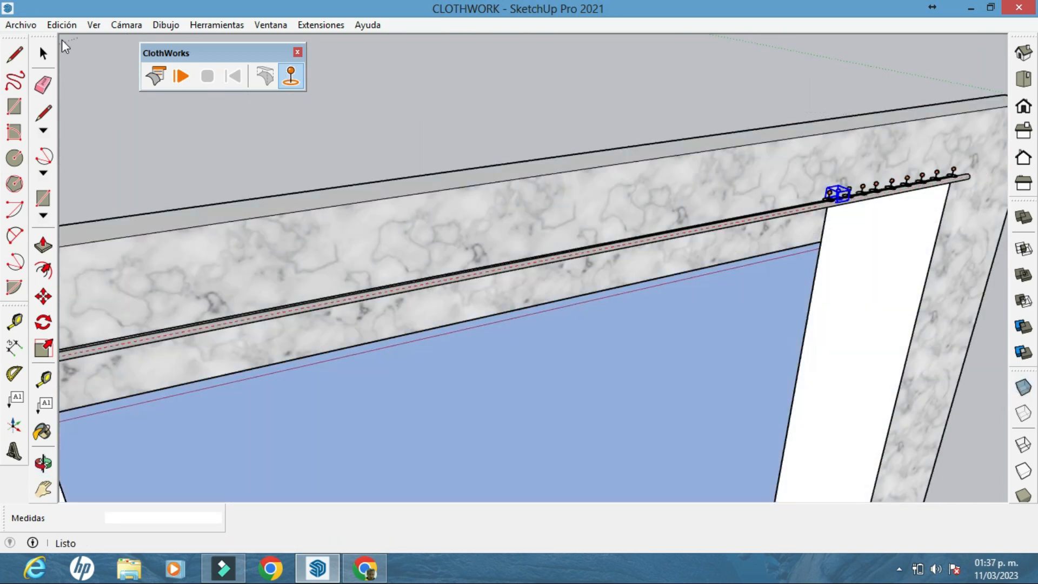
click(44, 53)
scroll(827, 164, down, 4)
shift+middle_drag(738, 105, 528, 106)
click(527, 106)
middle_drag(396, 223, 602, 185)
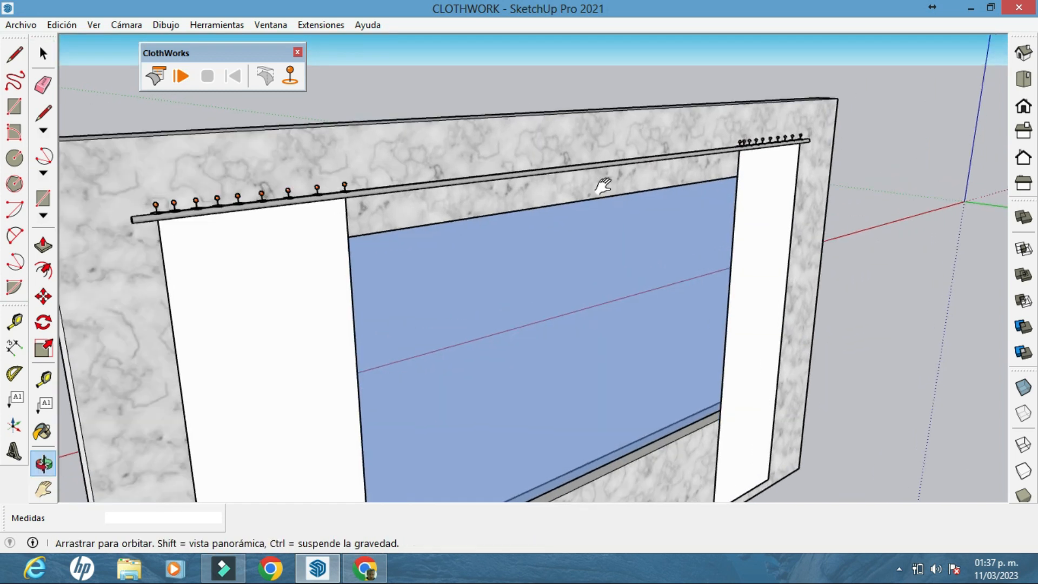
scroll(518, 192, down, 1)
shift+middle_drag(517, 192, 634, 176)
Start the ClothWorks simulation for the left curtain panel only
click(394, 238)
scroll(394, 227, up, 3)
shift+middle_drag(435, 225, 428, 223)
scroll(435, 225, up, 2)
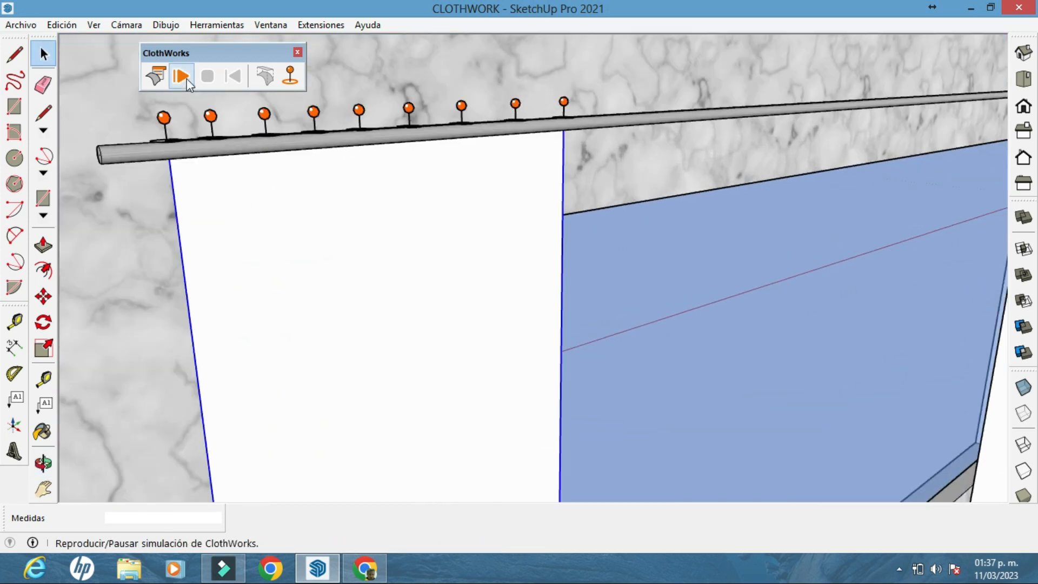
click(182, 77)
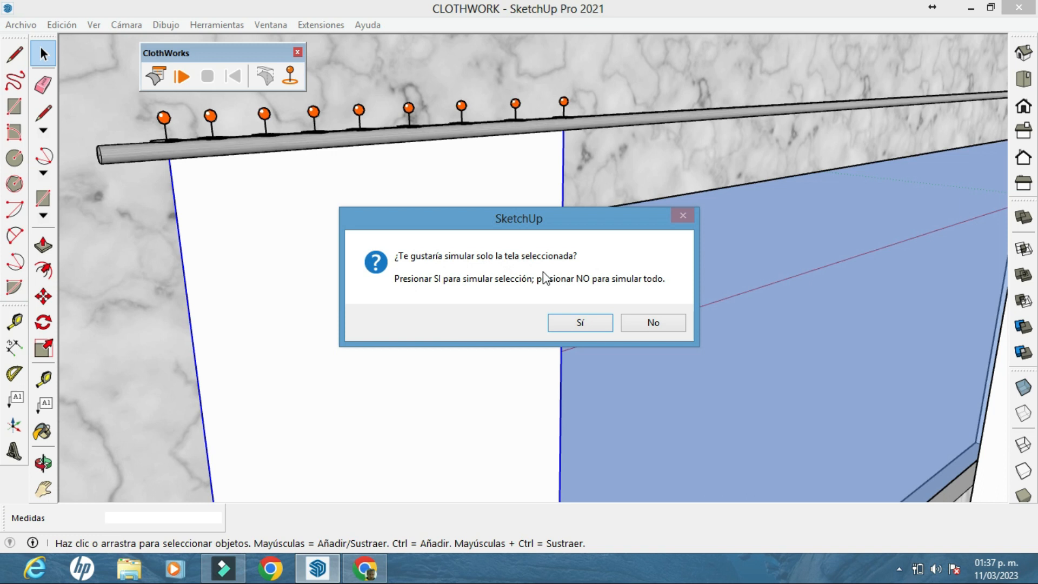
click(580, 321)
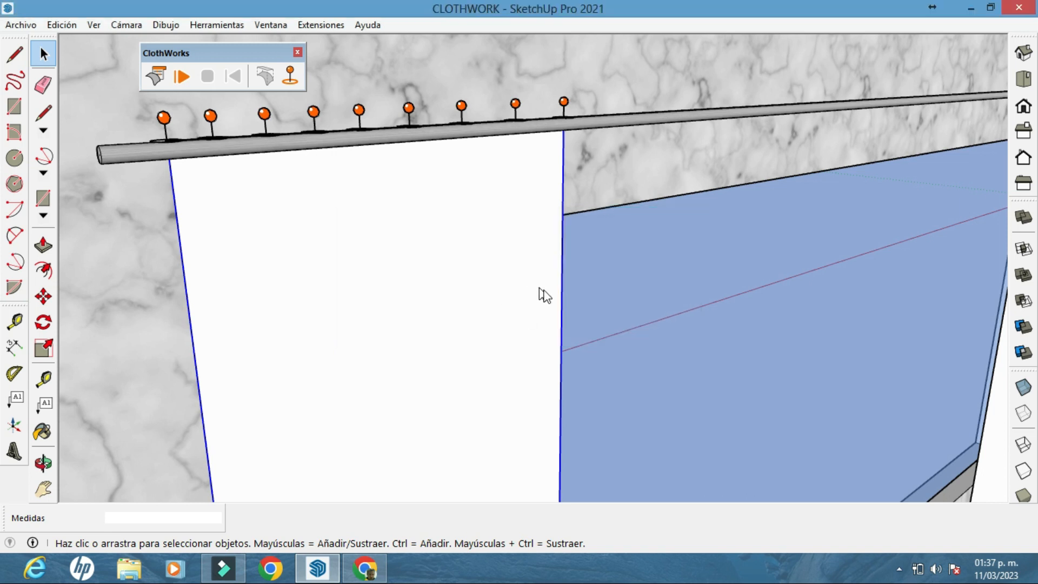
Pull the left curtain's inner edge and hem outward during the simulation to gather it into folds, and stop the simulation
scroll(544, 295, down, 1)
middle_drag(534, 274, 611, 244)
drag(461, 423, 433, 439)
scroll(545, 306, down, 1)
middle_drag(544, 306, 470, 403)
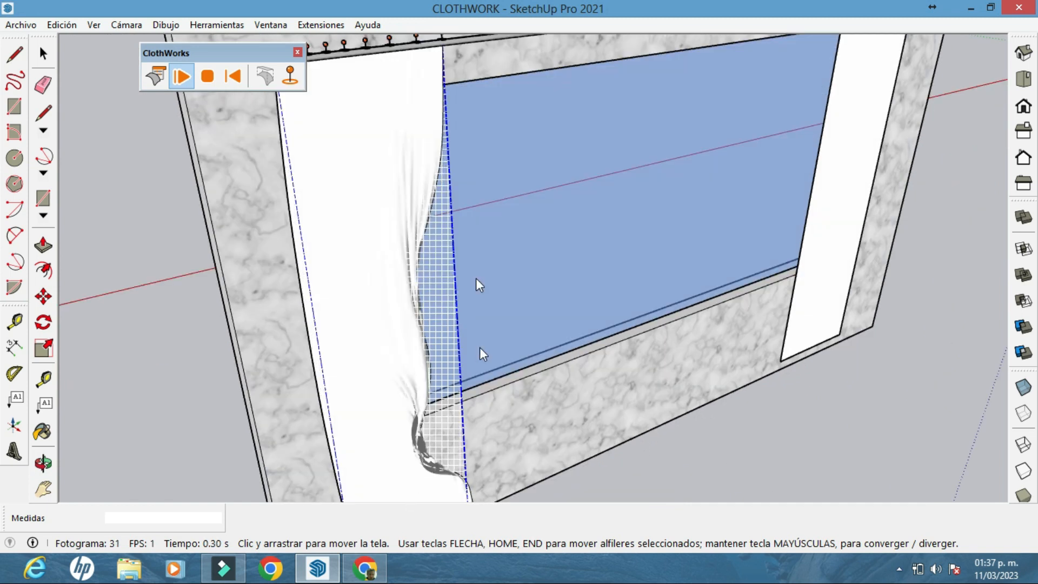
scroll(479, 347, down, 3)
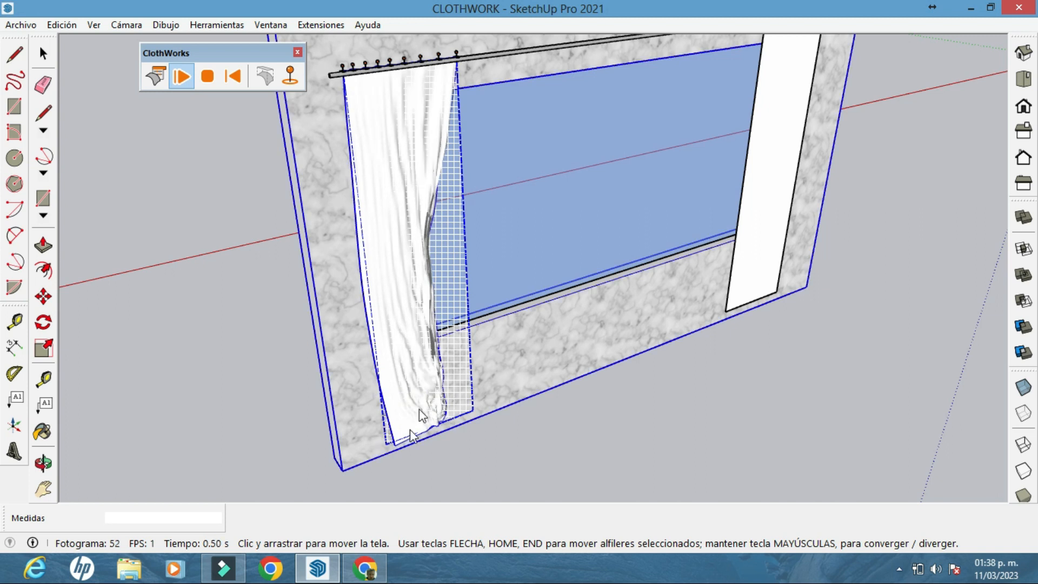
drag(442, 386, 414, 414)
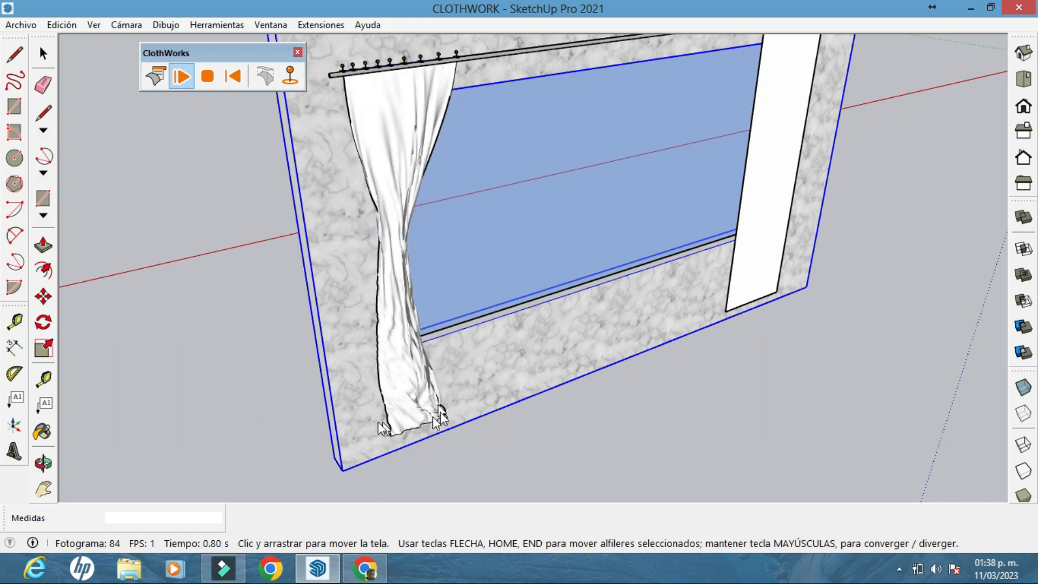
click(207, 81)
Soften the left curtain's edges with a 180-degree angle between normals and smoothed normals (Alisar normales)
mouse_move(459, 384)
middle_down()
mouse_move(431, 408)
mouse_move(446, 379)
middle_up()
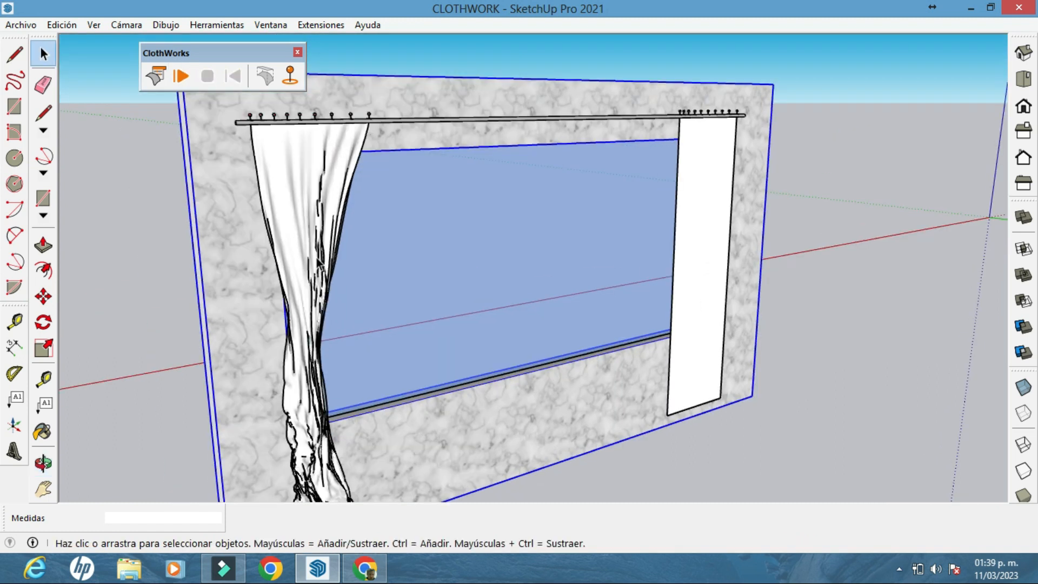
right_click(308, 160)
click(419, 410)
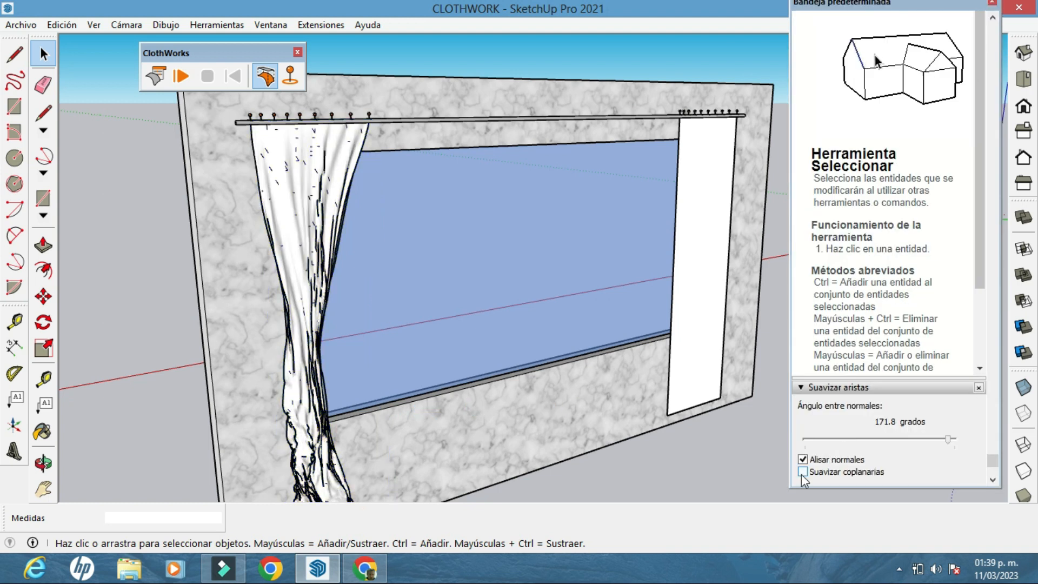
click(803, 460)
click(805, 473)
scroll(649, 179, down, 2)
click(375, 203)
mouse_move(955, 440)
mouse_down()
mouse_move(811, 441)
mouse_move(956, 441)
mouse_up()
click(803, 459)
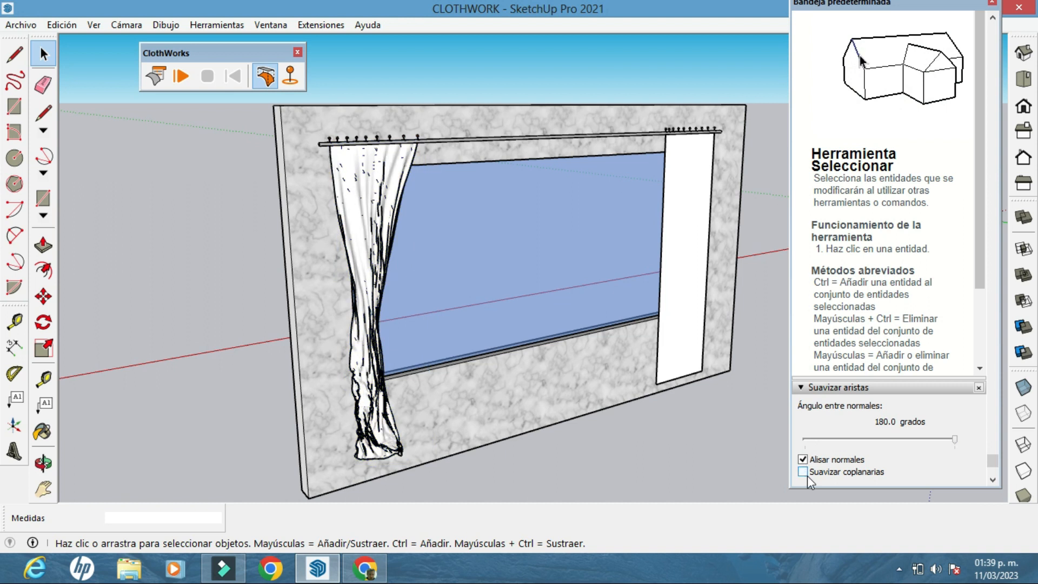
click(376, 216)
click(527, 84)
click(992, 3)
Start the ClothWorks simulation for the right curtain panel only
scroll(417, 173, up, 6)
middle_drag(327, 259, 302, 302)
shift+middle_drag(800, 270, 546, 296)
click(503, 260)
click(182, 77)
click(579, 323)
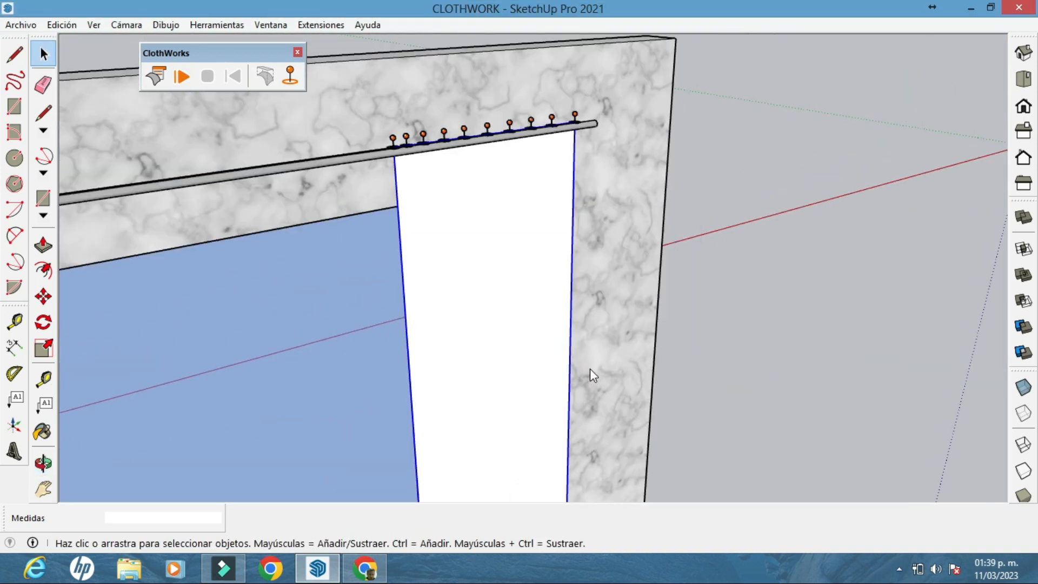
Pull the right curtain's inner edge toward the wall's outer side during the simulation to gather it into folds
scroll(462, 315, down, 1)
shift+middle_drag(462, 315, 500, 253)
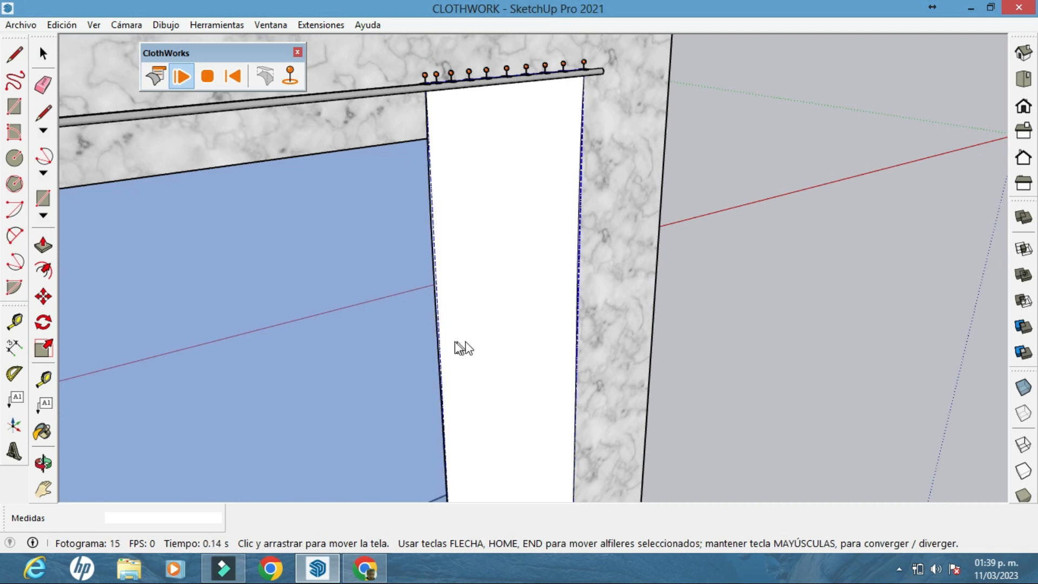
scroll(522, 306, down, 2)
middle_drag(532, 241, 534, 340)
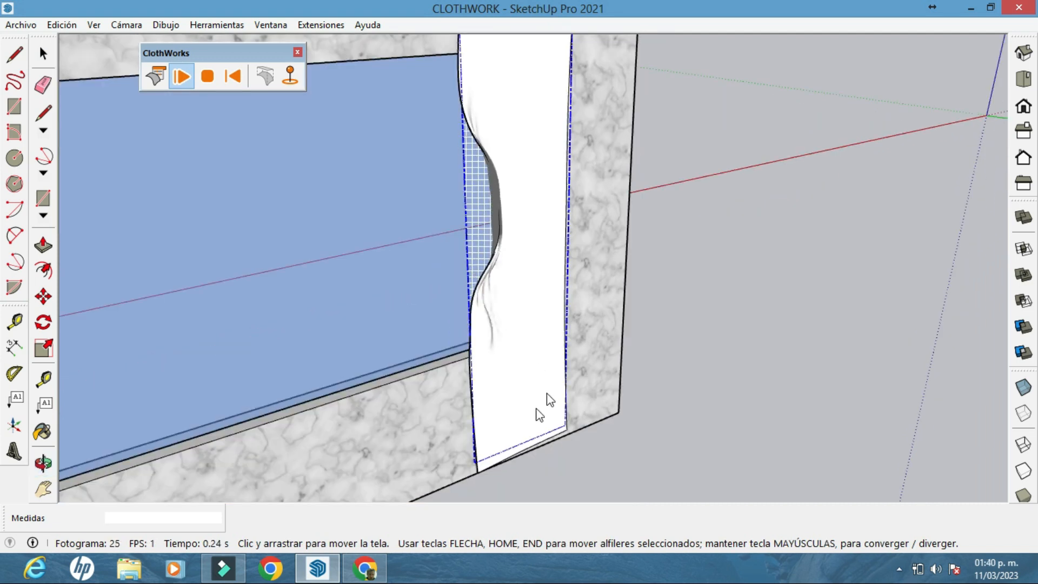
middle_drag(514, 298, 429, 340)
scroll(562, 176, down, 1)
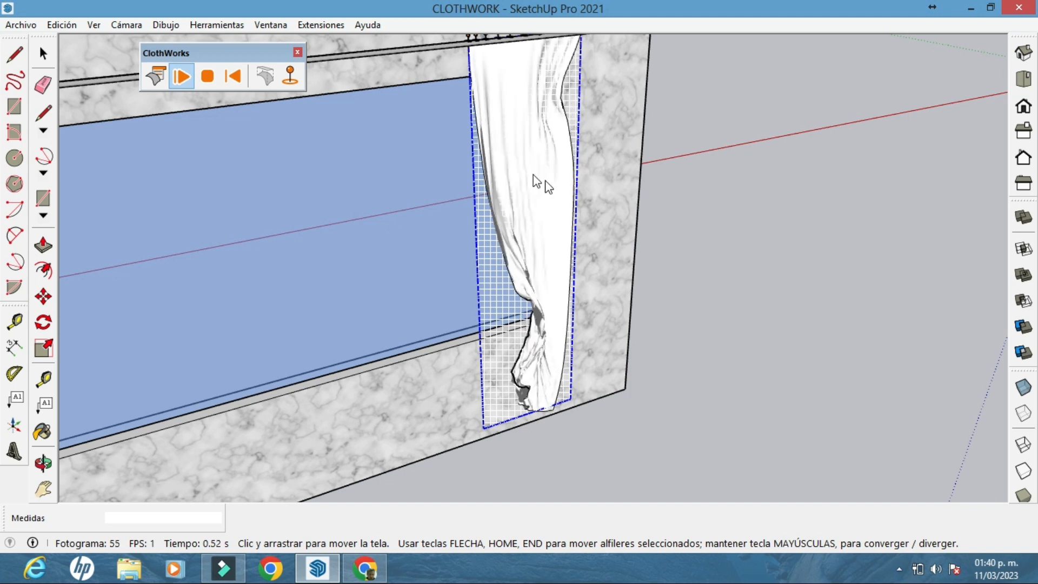
scroll(556, 294, down, 3)
shift+middle_drag(556, 294, 764, 257)
scroll(625, 282, up, 1)
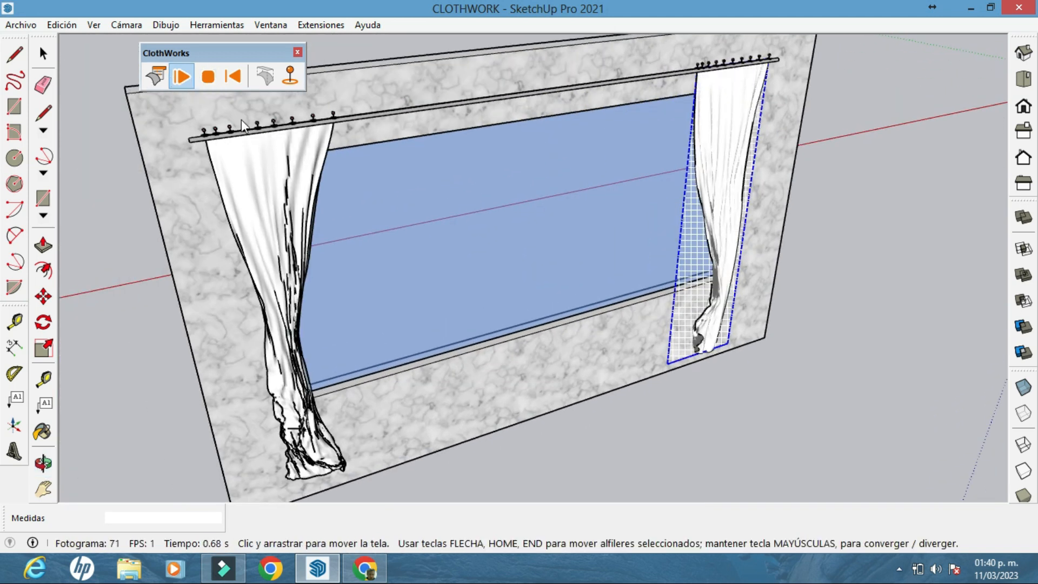
Finish shaping the right curtain and end its ClothWorks simulation
click(286, 242)
click(181, 76)
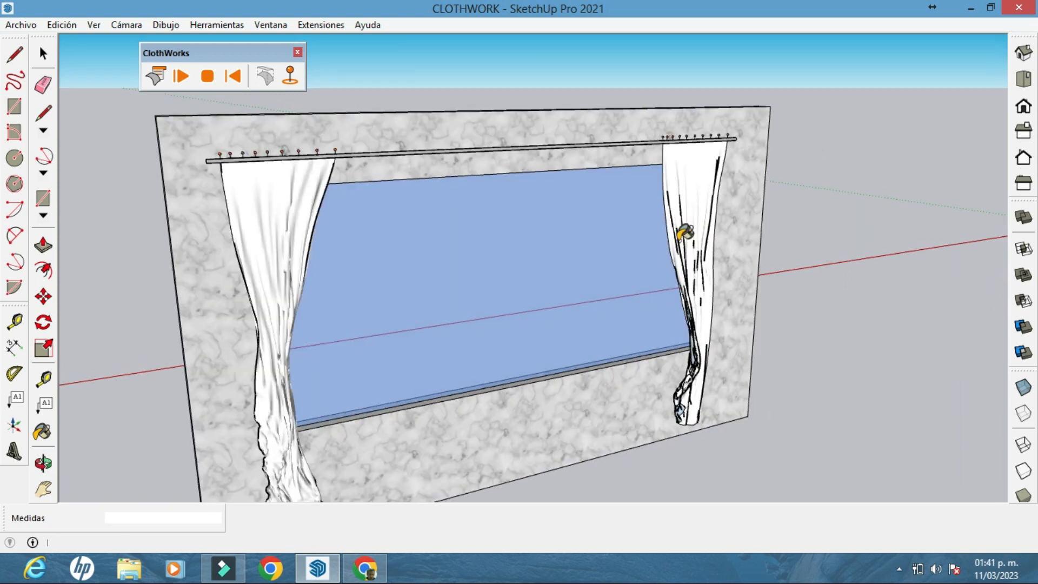
Paint both curtains with a dark blue fabric from the Alfombra, telas, cueros, textiles y papel tapiz materials and close the tray
click(919, 206)
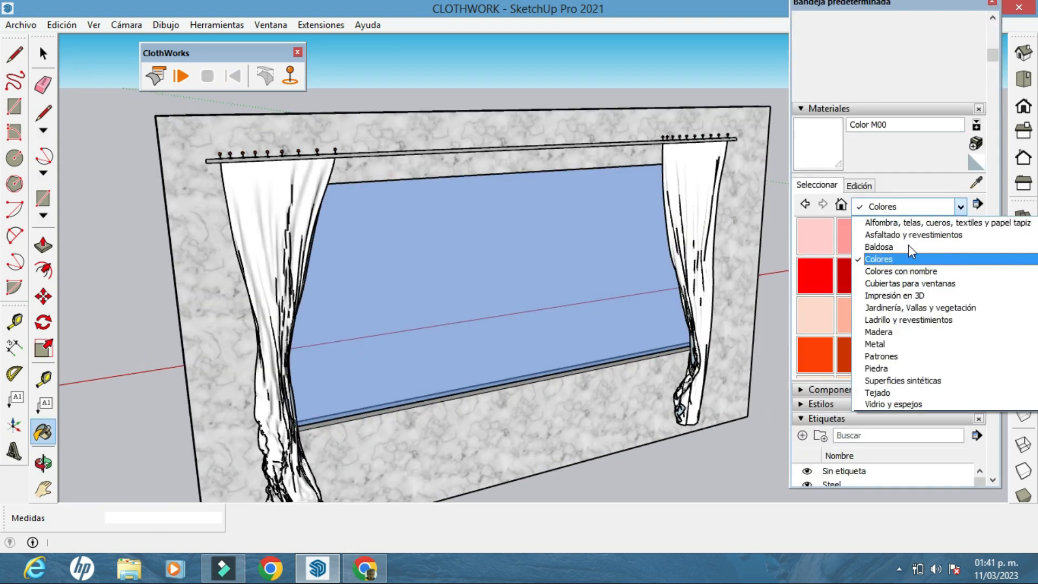
click(897, 226)
click(858, 320)
click(681, 236)
click(282, 232)
middle_drag(213, 264, 103, 216)
click(992, 2)
Examine the painted curtains, the statue's red cloth and the red tablecloth from several sides
middle_drag(649, 265, 833, 271)
middle_drag(569, 296, 670, 281)
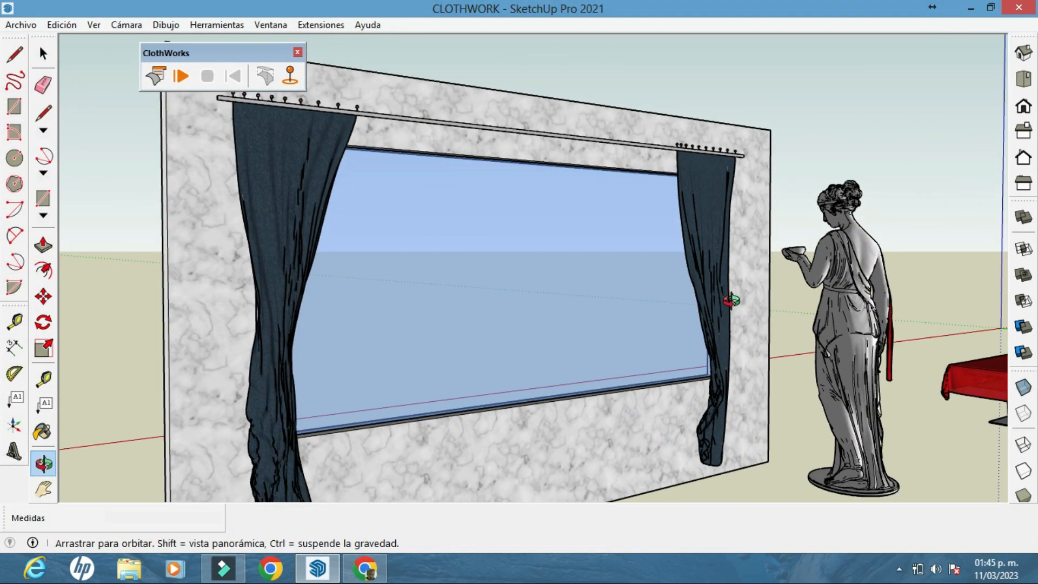
middle_drag(735, 306, 759, 243)
key(space)
scroll(485, 287, up, 2)
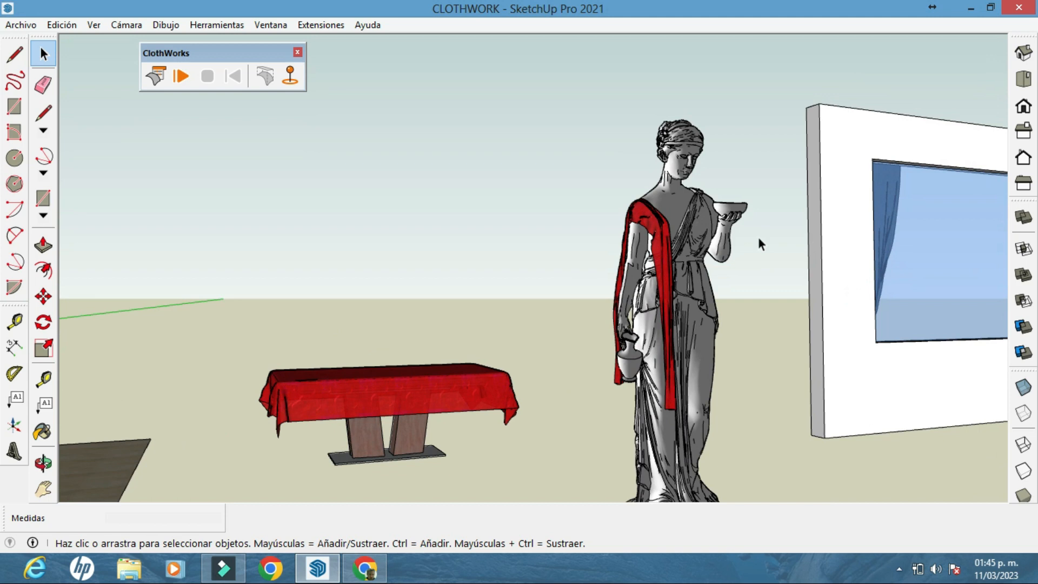
scroll(652, 243, up, 5)
middle_drag(652, 242, 967, 342)
scroll(714, 174, down, 1)
scroll(680, 237, down, 5)
scroll(559, 324, up, 5)
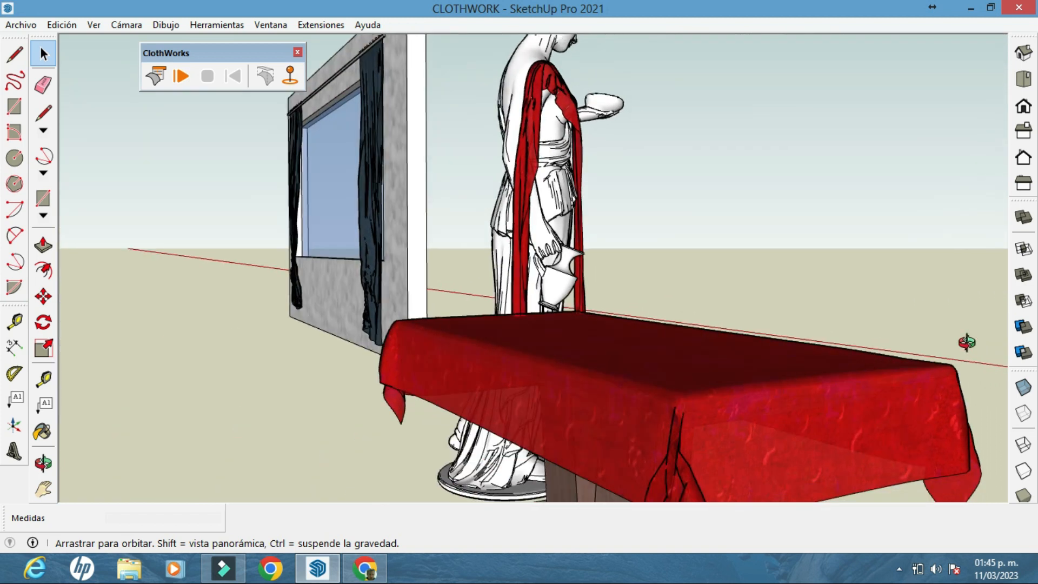
Review the bed cover, tablecloth and statue together from the window wall's side of the scene
scroll(941, 351, down, 4)
middle_drag(897, 352, 421, 410)
shift+middle_drag(508, 394, 997, 285)
shift+middle_drag(603, 367, 124, 529)
middle_drag(526, 424, 750, 503)
middle_drag(764, 417, 413, 337)
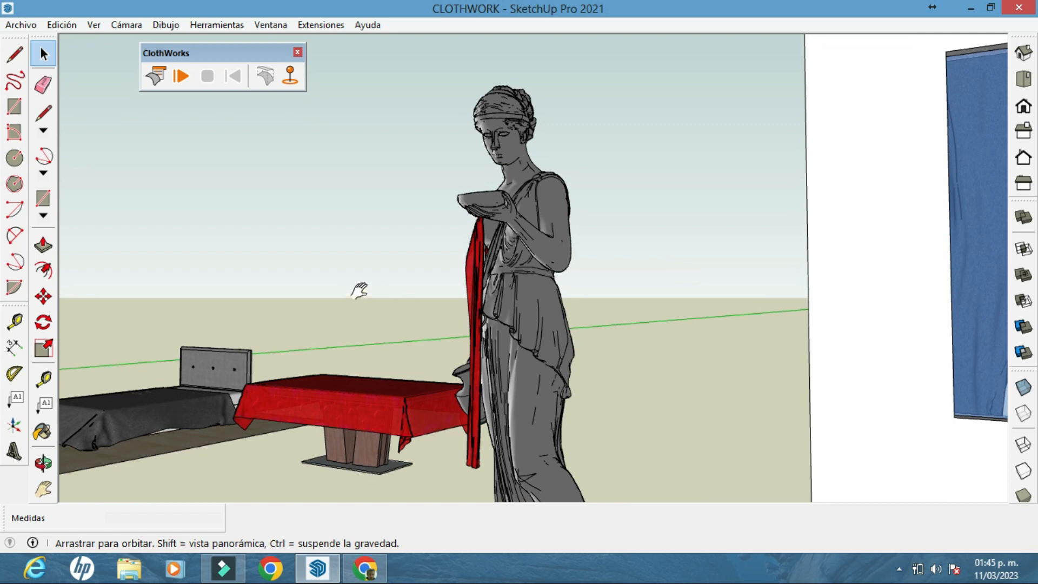
shift+middle_drag(359, 291, 311, 217)
scroll(452, 297, down, 2)
shift+middle_drag(452, 296, 535, 351)
Select the window wall and remove it together with its curtains from the scene
click(43, 55)
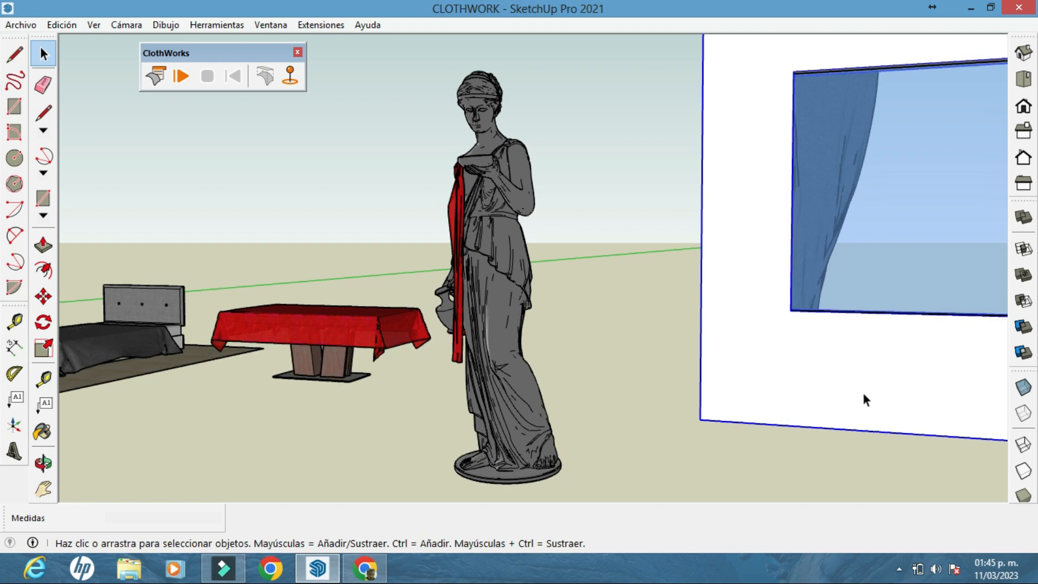
scroll(863, 399, down, 4)
shift+middle_drag(842, 403, 757, 392)
middle_drag(692, 343, 933, 323)
scroll(605, 319, up, 1)
scroll(580, 326, up, 2)
middle_drag(580, 326, 660, 287)
scroll(660, 288, down, 3)
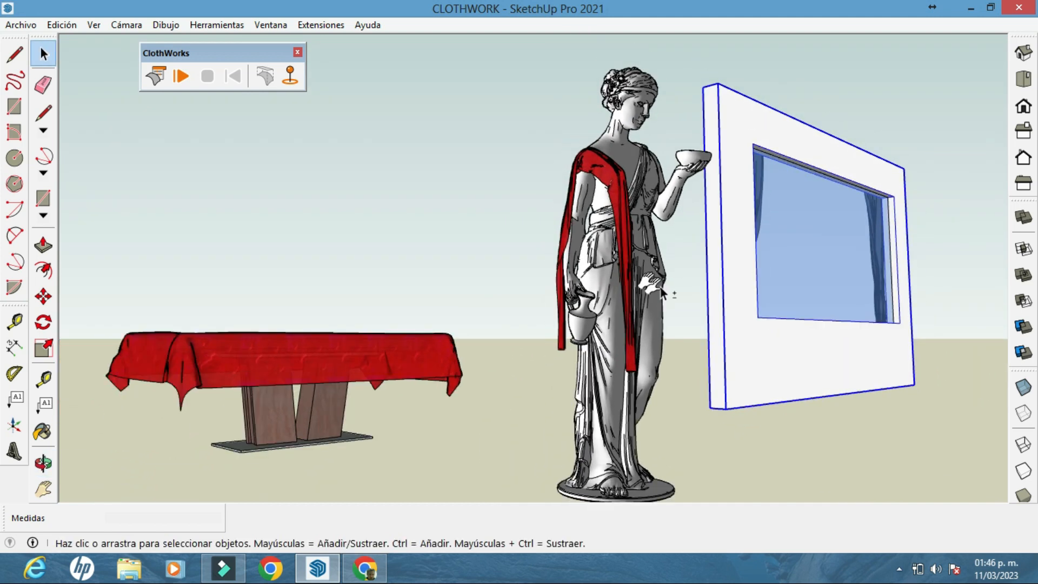
middle_drag(500, 308, 14, 390)
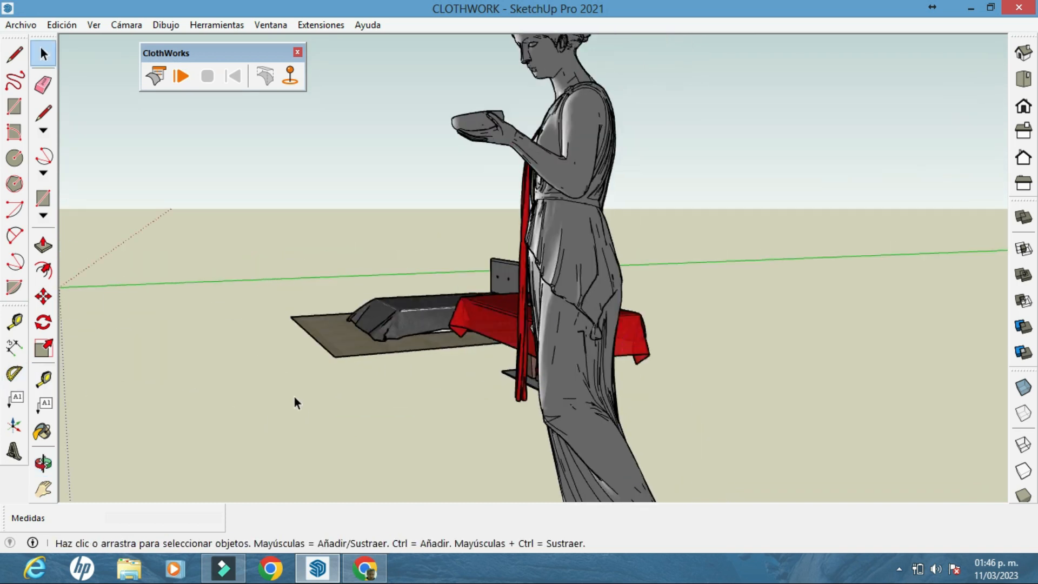
Inspect the folds of the dark bed cover up close, plus the tablecloth and the statue's cloth
scroll(294, 403, down, 2)
shift+middle_drag(415, 361, 583, 368)
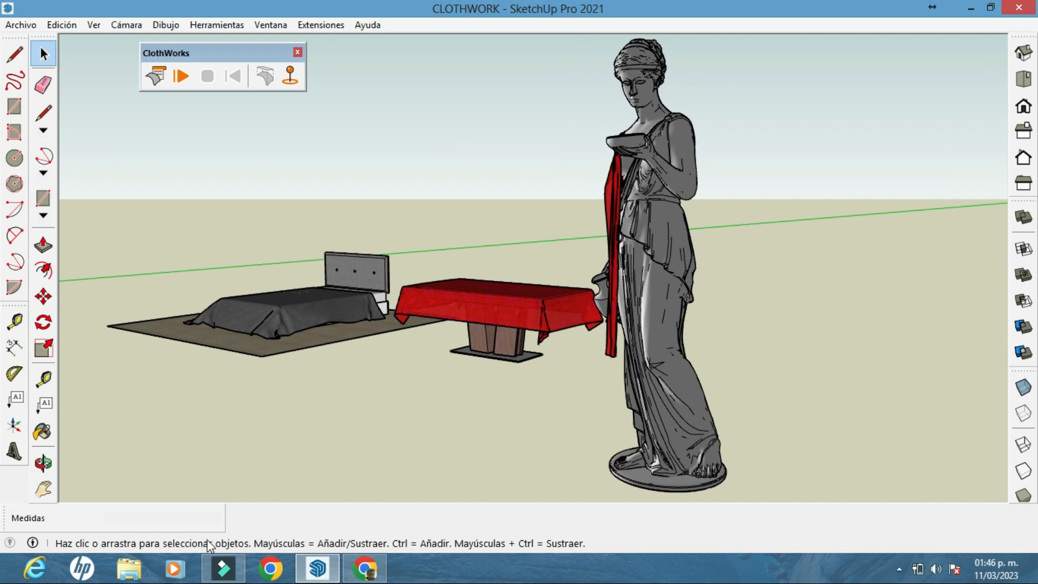
middle_drag(553, 393, 756, 336)
scroll(387, 359, up, 3)
middle_drag(388, 358, 511, 351)
shift+middle_drag(665, 325, 626, 393)
scroll(682, 336, up, 3)
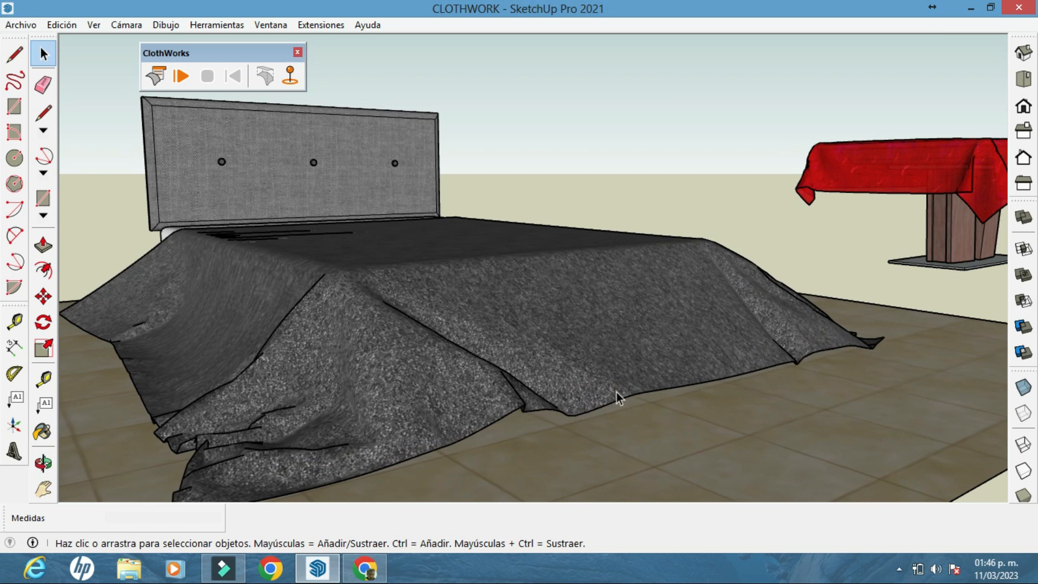
scroll(612, 395, down, 1)
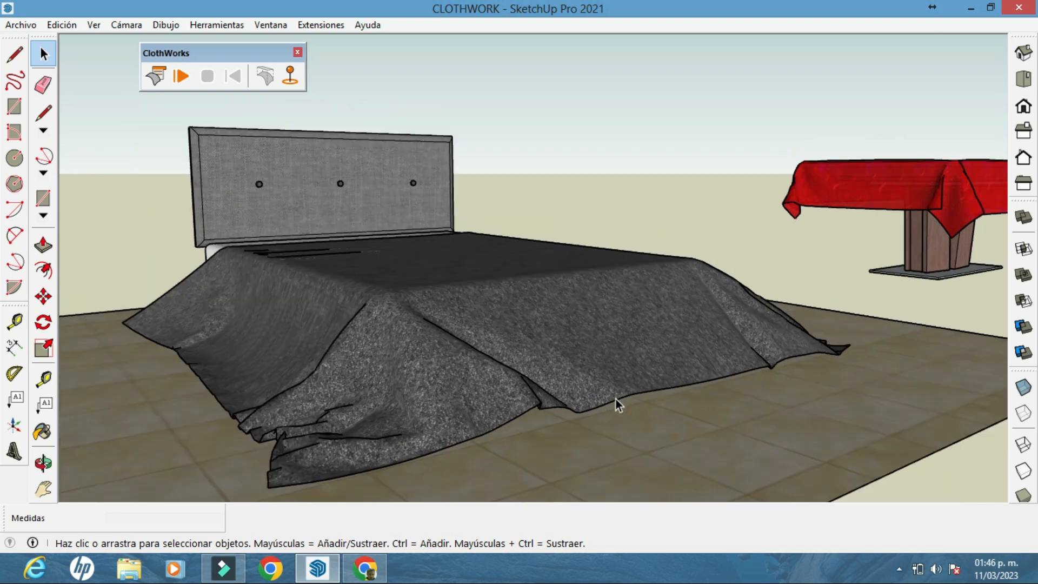
scroll(466, 355, up, 2)
shift+middle_drag(557, 343, 100, 408)
middle_drag(583, 413, 336, 436)
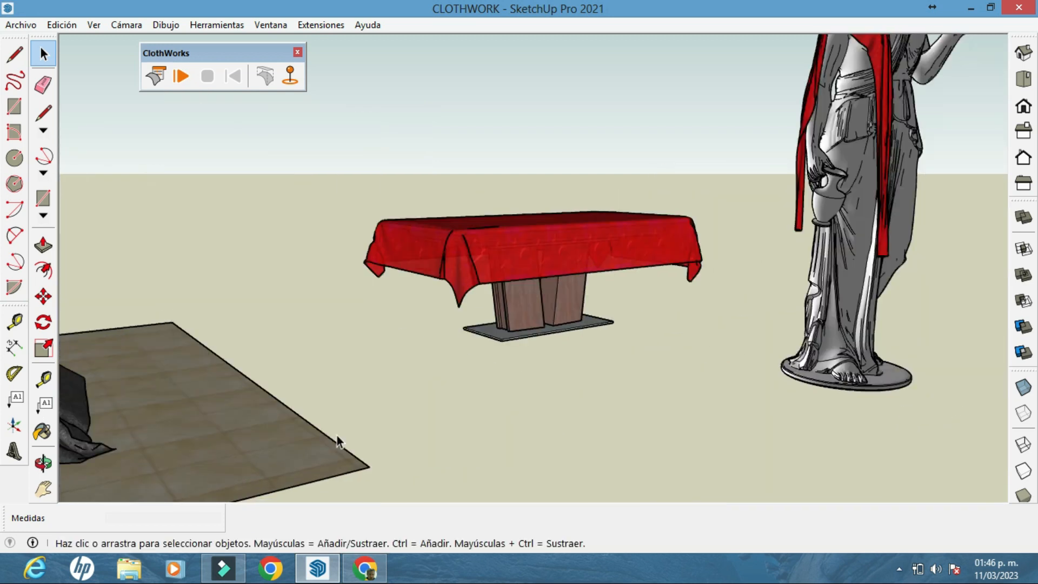
click(20, 25)
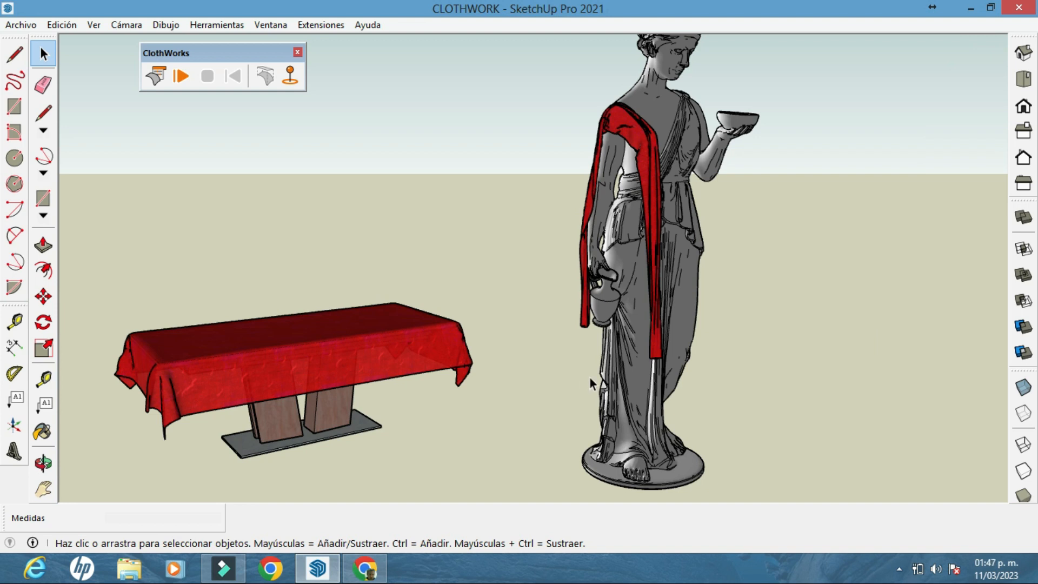
middle_drag(590, 376, 569, 339)
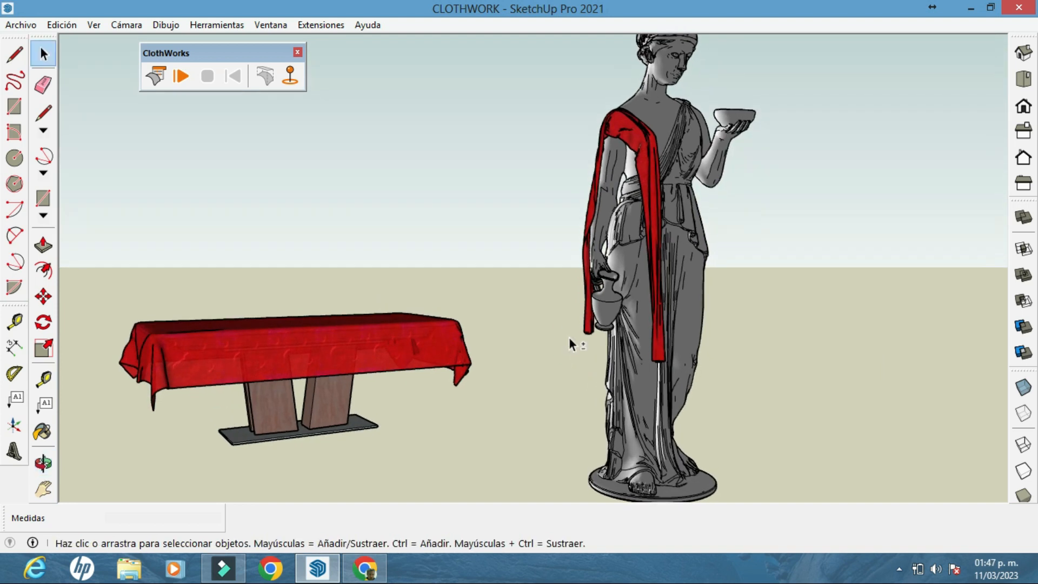